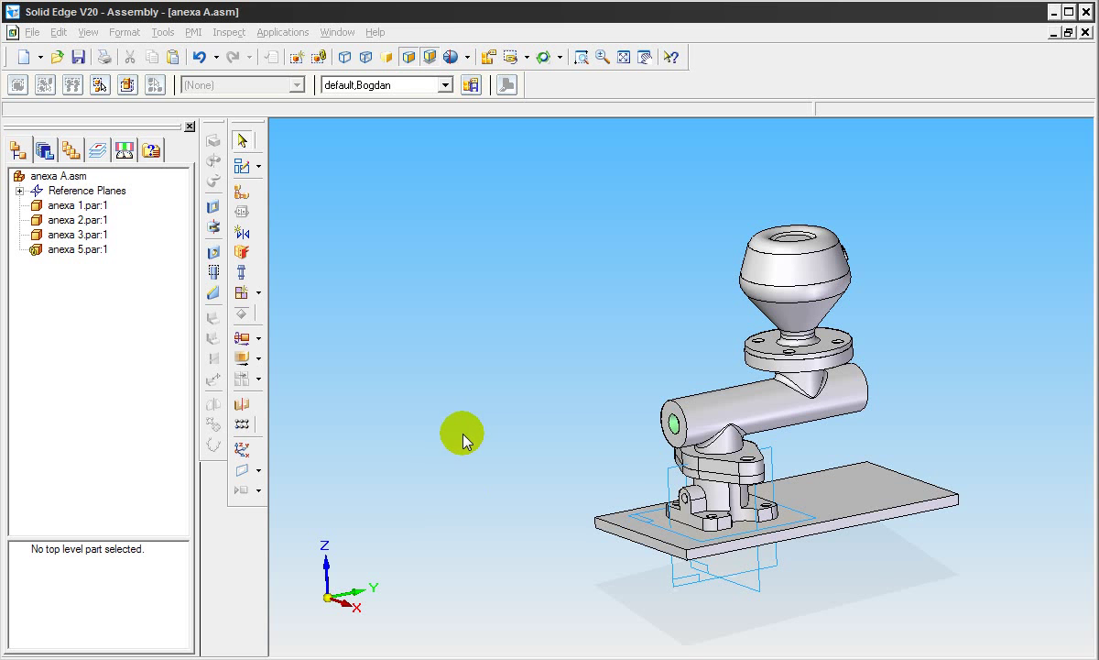
# - Create an in-place part named 'anexa 4' from Normal.par, placed by graphic input
pyautogui.moveTo(472, 420)
pyautogui.mouseDown(button='middle')
pyautogui.moveTo(479, 414)
pyautogui.moveTo(467, 407)
pyautogui.mouseUp(button='middle')
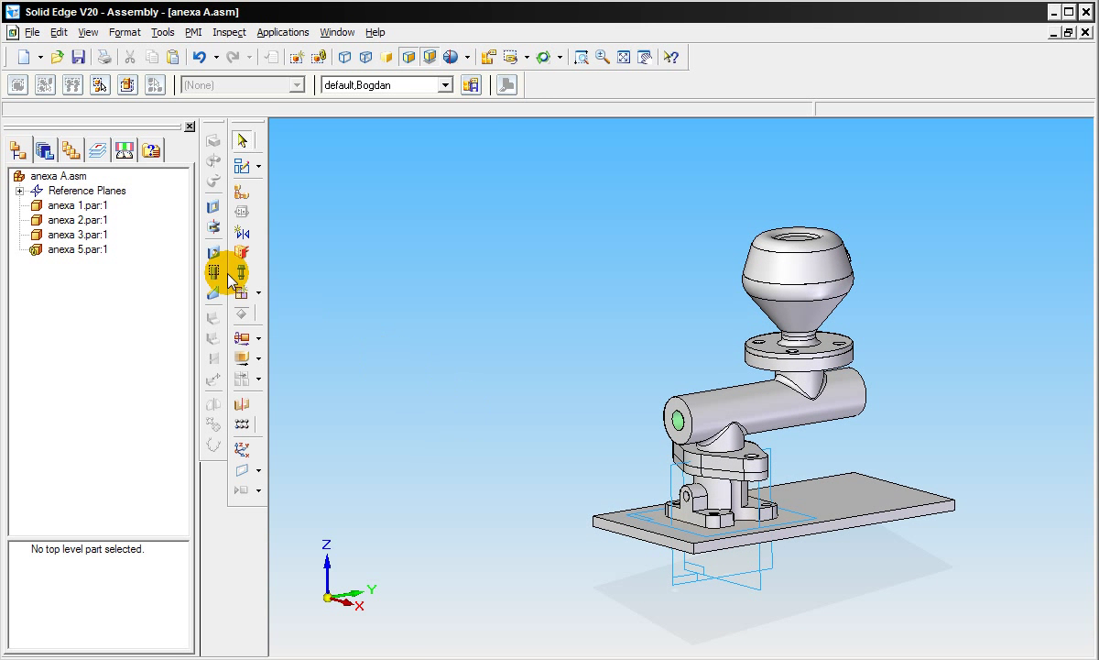
pyautogui.click(45, 150)
pyautogui.click(18, 178)
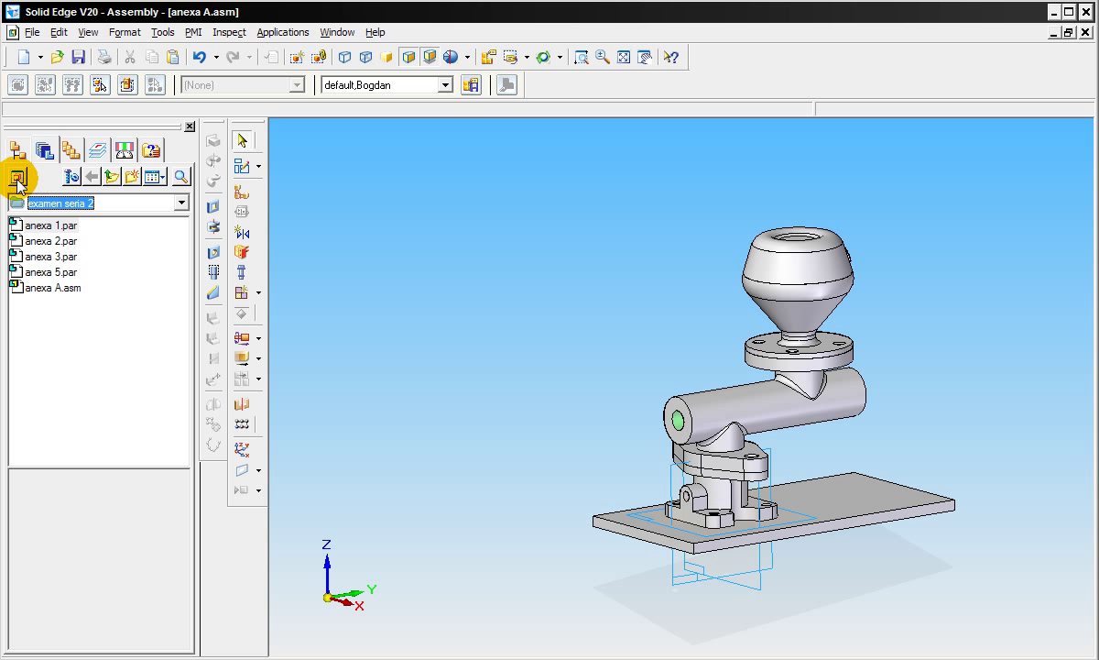
pyautogui.click(19, 178)
pyautogui.write('anexa 4')
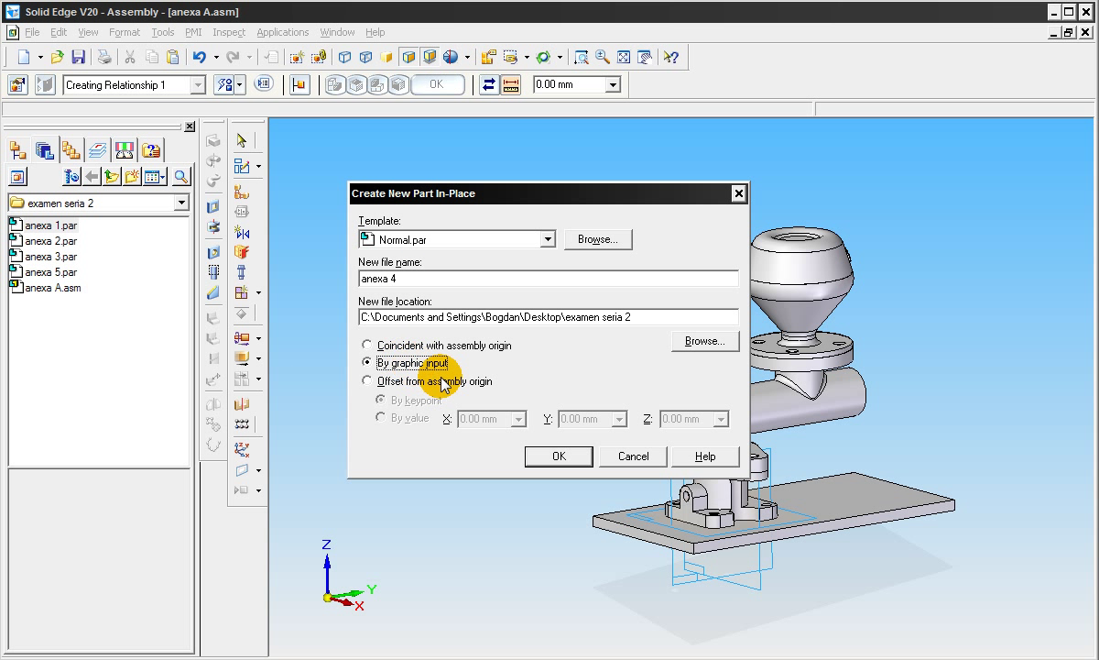
# - Place anexa 4 on the base plate's top face, using its front edge as the x-axis
pyautogui.click(559, 456)
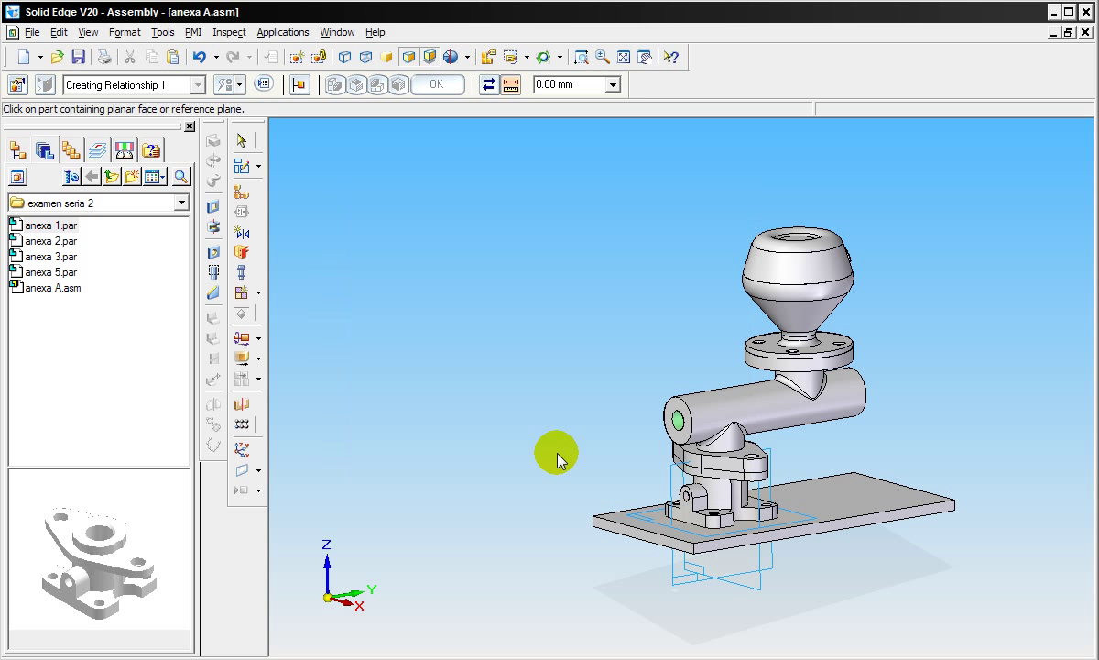
pyautogui.click(610, 529)
pyautogui.click(604, 528)
pyautogui.click(617, 536)
pyautogui.click(594, 528)
pyautogui.click(634, 546)
pyautogui.click(580, 552)
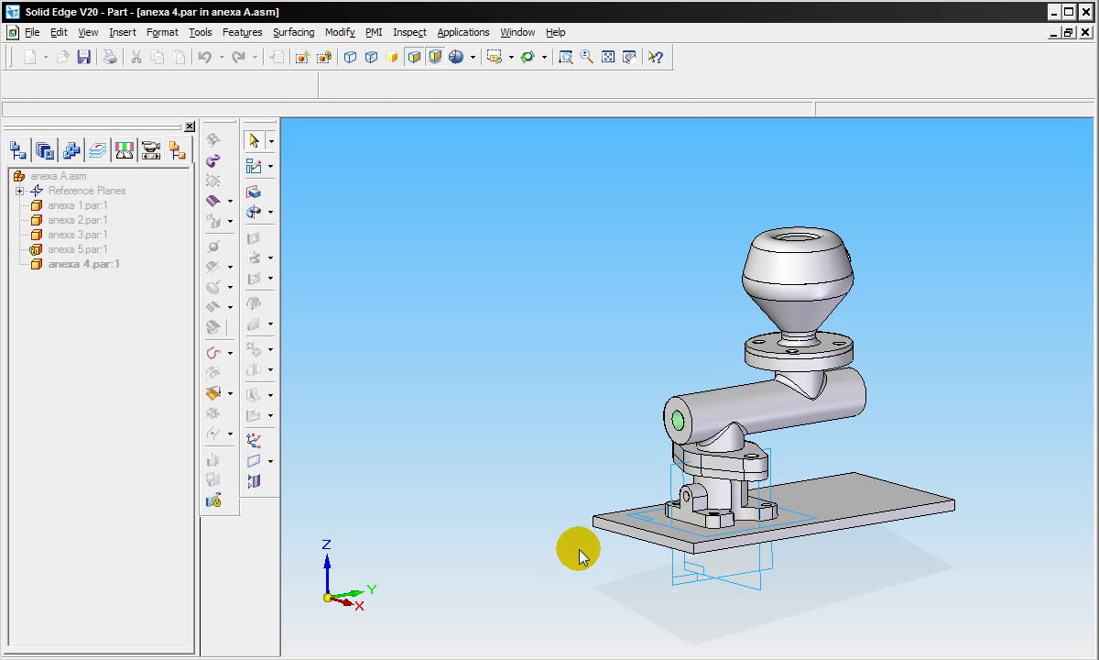
pyautogui.click(254, 192)
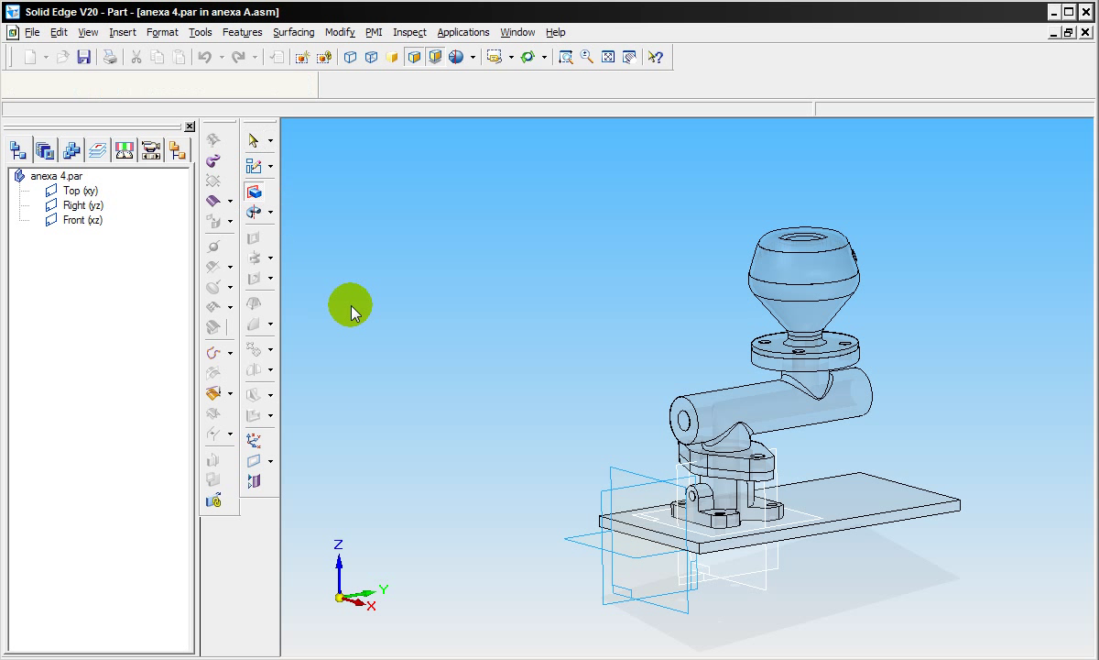
# - Sketch a rectangle on the front plane over the lower assembly
pyautogui.click(617, 478)
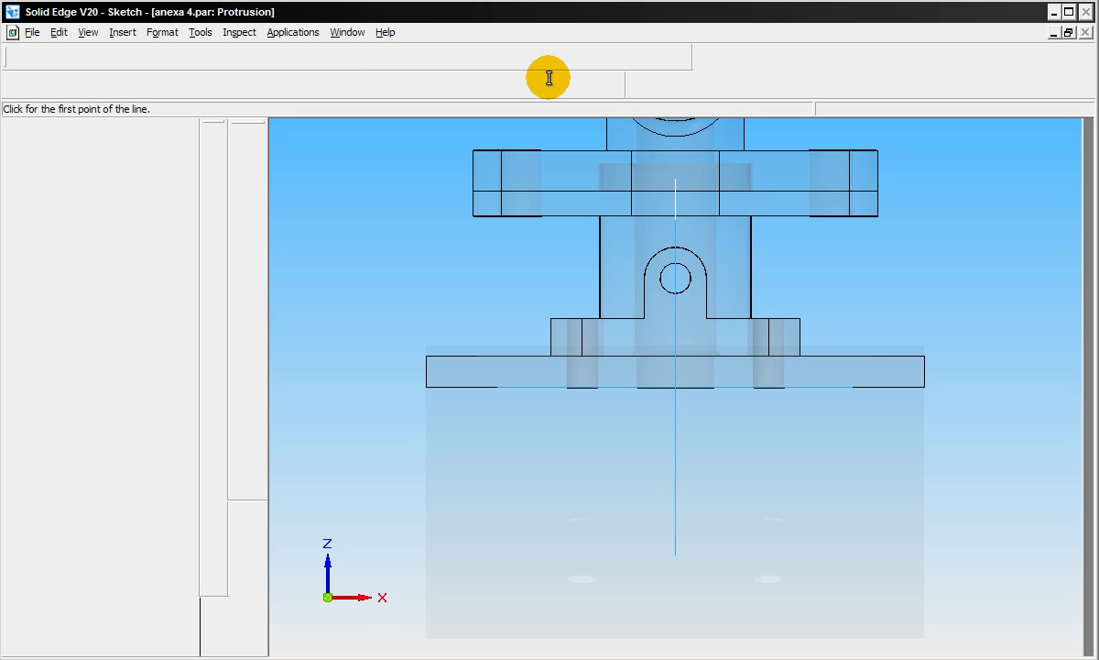
pyautogui.click(627, 57)
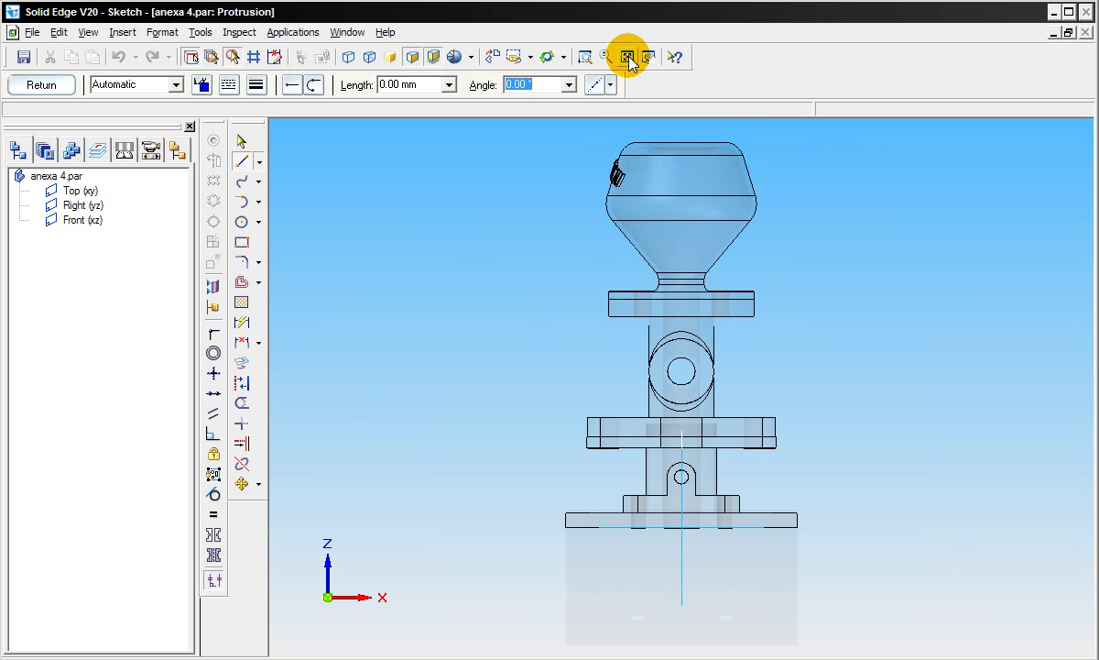
pyautogui.click(242, 242)
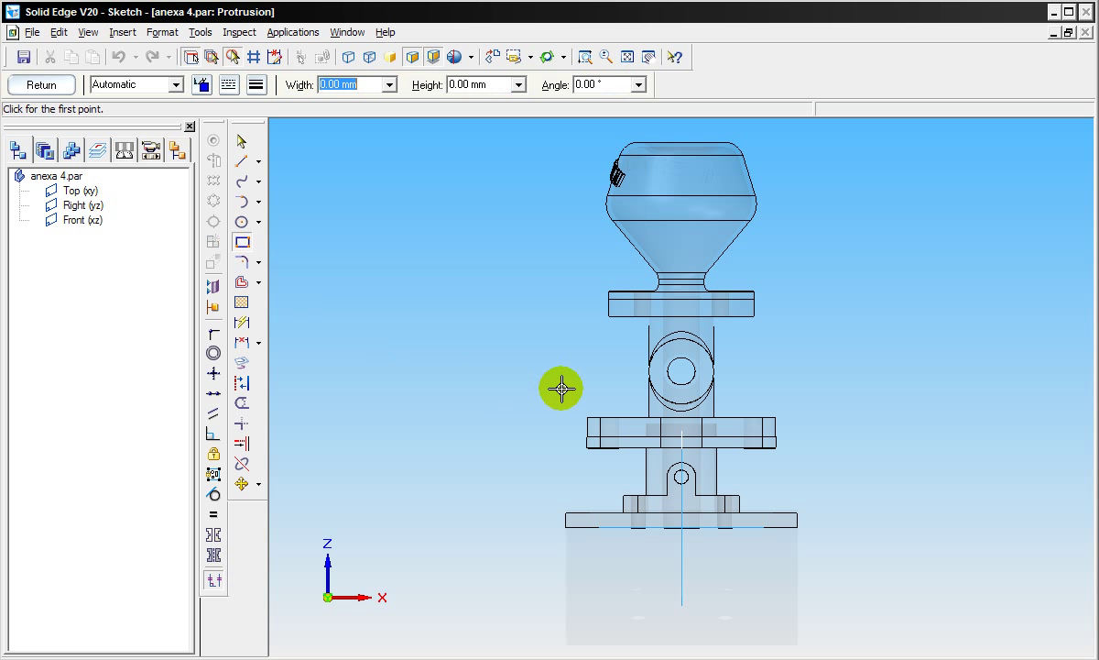
pyautogui.moveTo(560, 353); pyautogui.dragTo(836, 650)
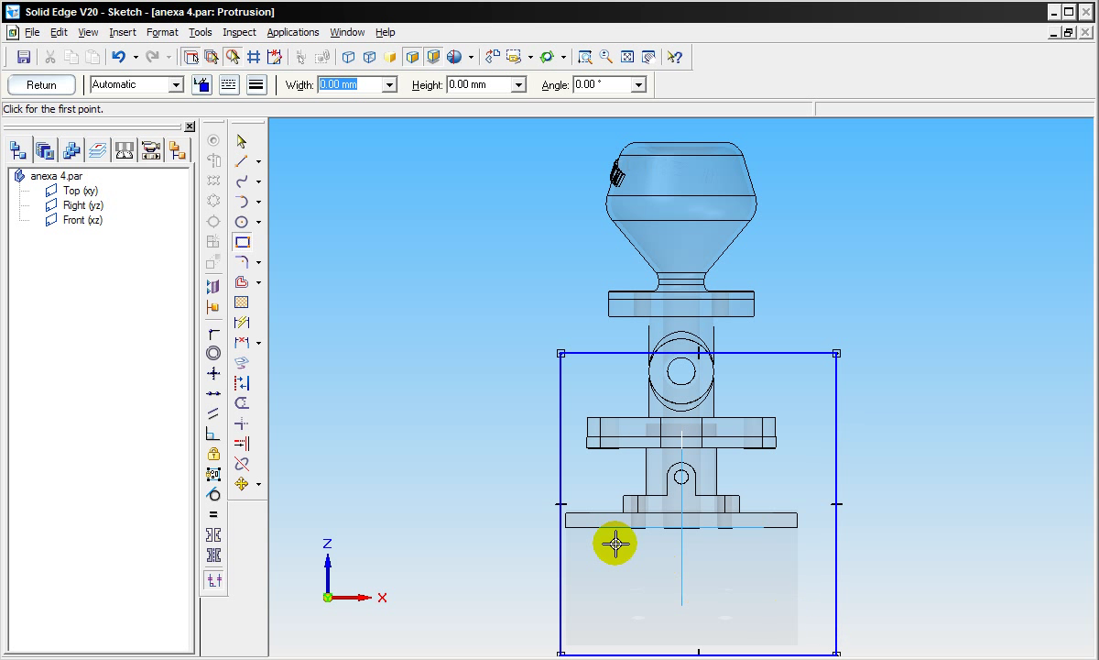
pyautogui.click(628, 56)
# - Dimension the rectangle 160 wide and centre its bottom midpoint on the part axis
pyautogui.click(242, 322)
pyautogui.click(587, 342)
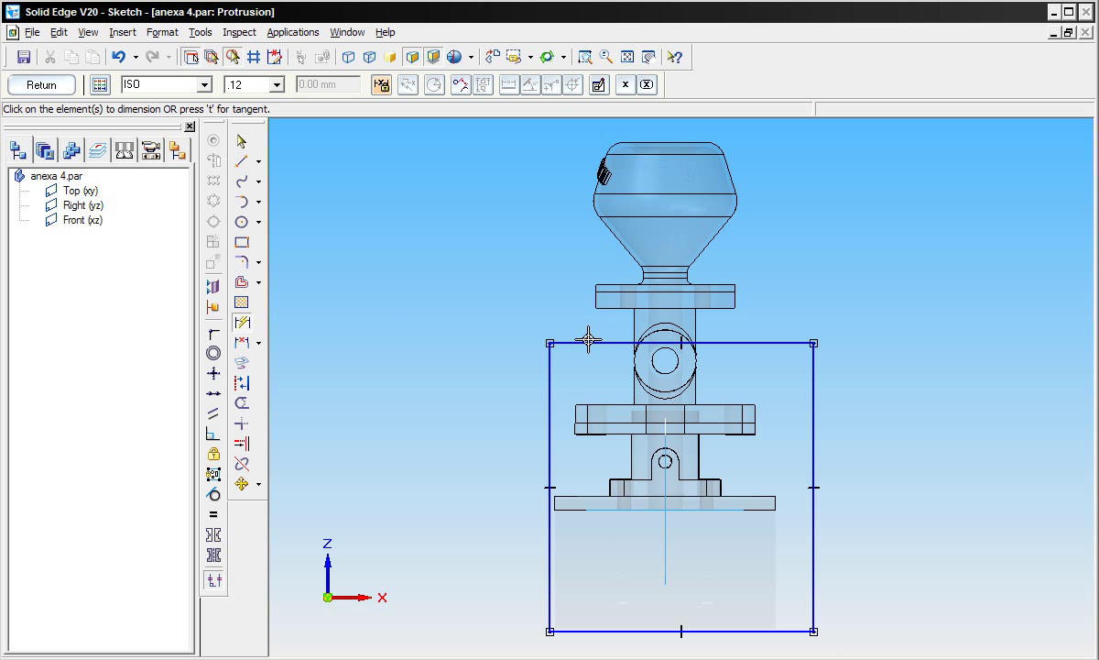
pyautogui.click(535, 306)
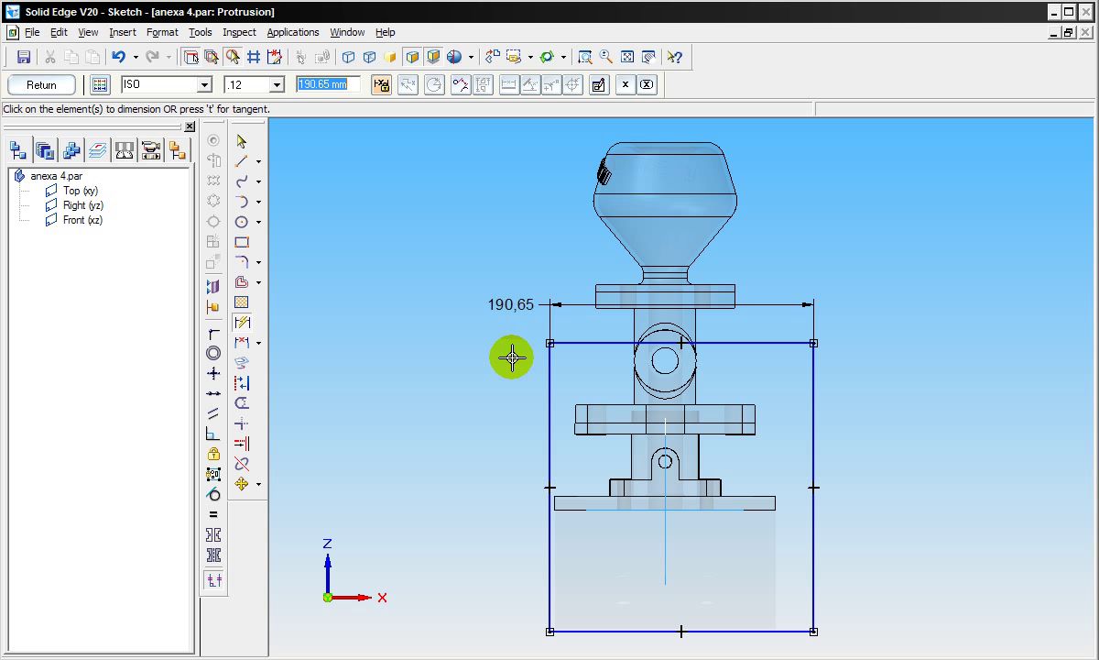
pyautogui.write('160')
pyautogui.press('Return')
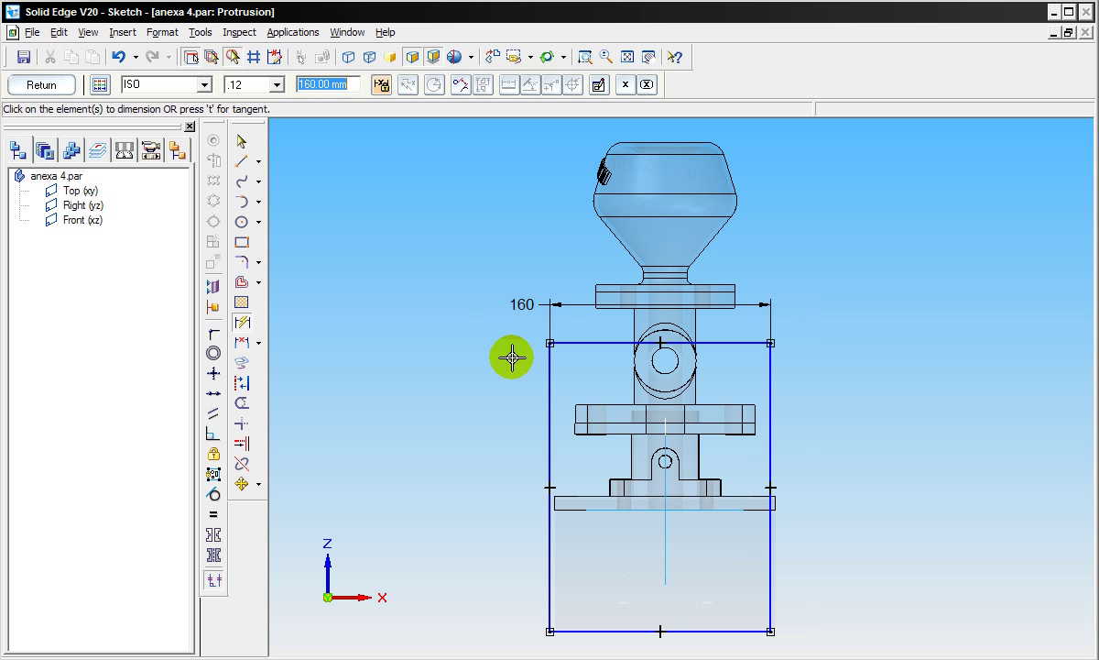
pyautogui.click(214, 373)
pyautogui.click(659, 631)
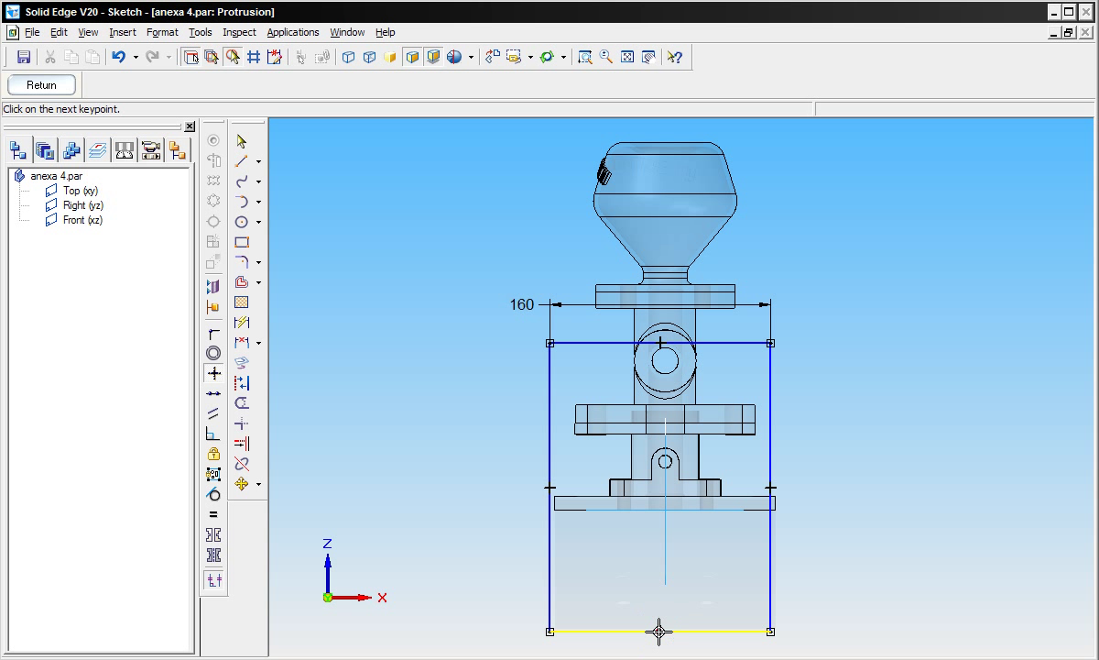
pyautogui.click(665, 509)
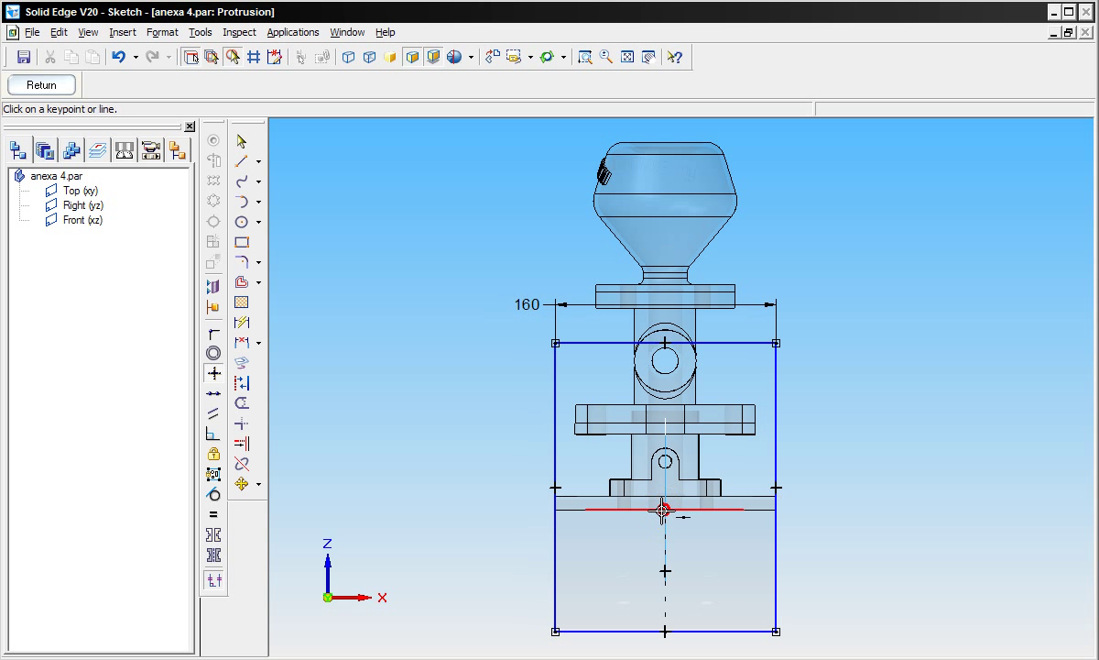
# - Set the rectangle's height to 130
pyautogui.click(241, 322)
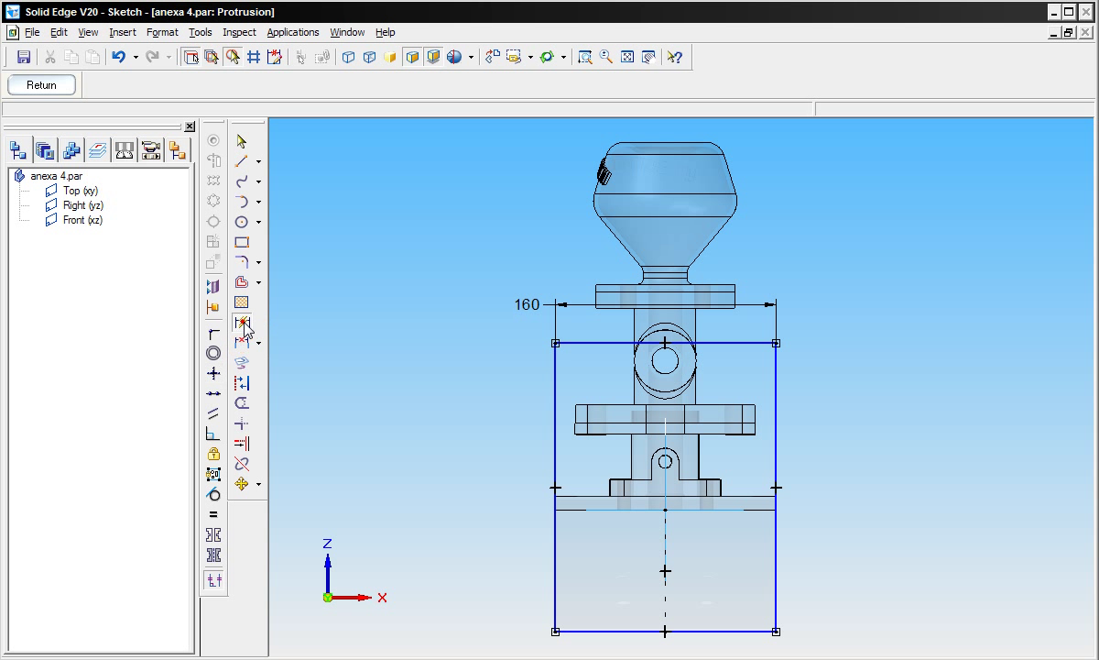
pyautogui.click(776, 434)
pyautogui.click(862, 443)
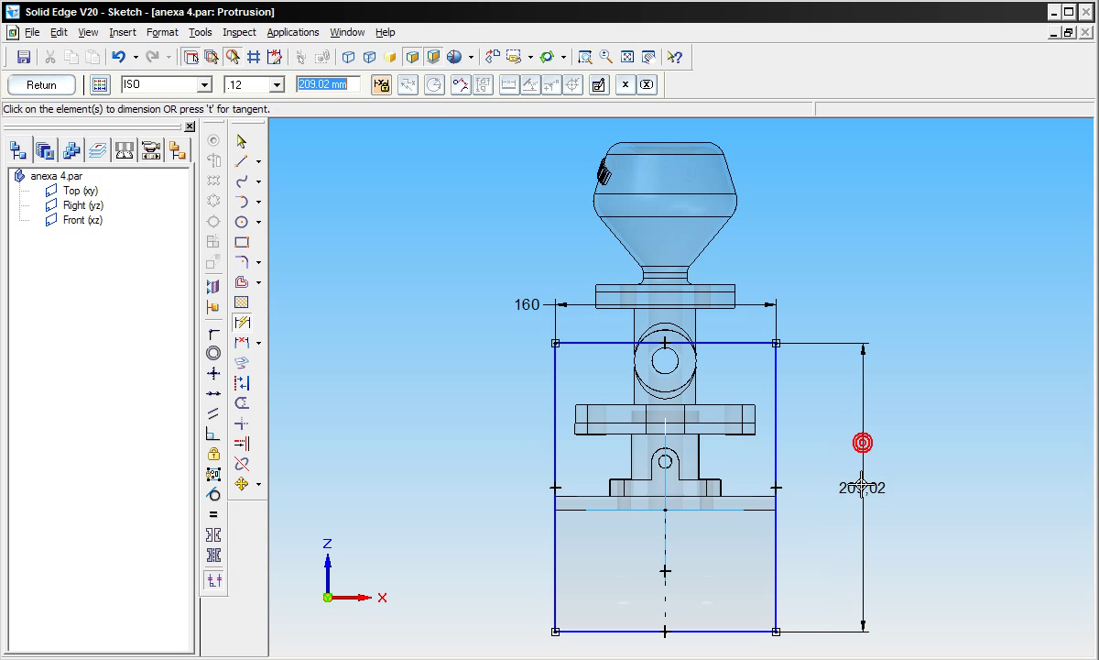
pyautogui.write('13')
pyautogui.press('Return')
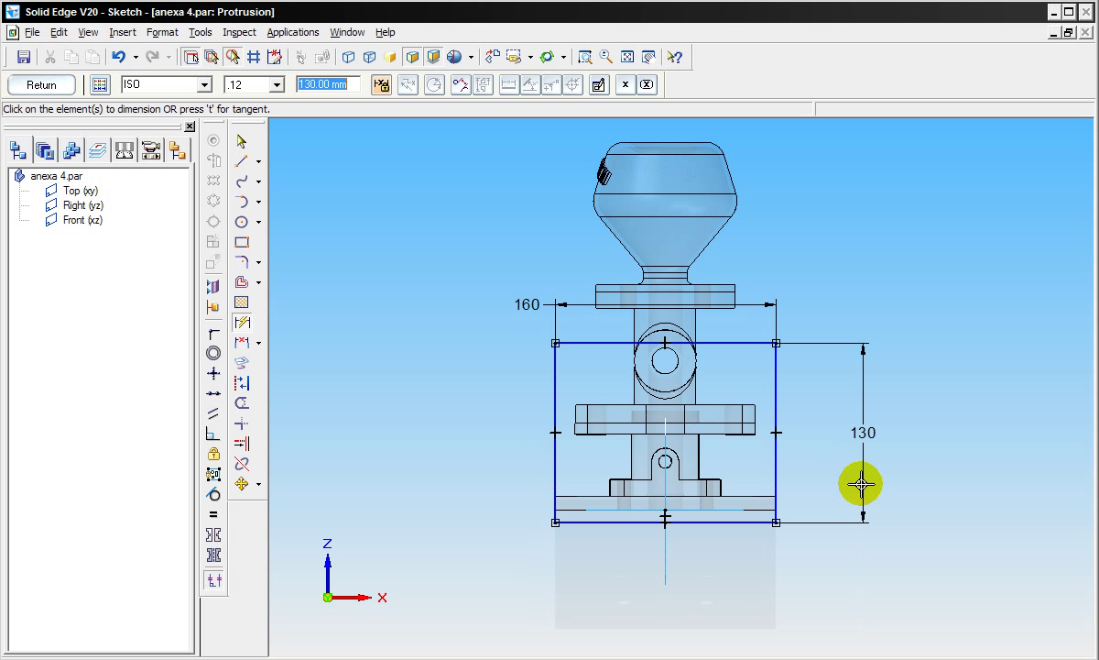
# - Dimension the rectangle's bottom 50 from the base line and close the sketch
pyautogui.click(735, 511)
pyautogui.click(724, 510)
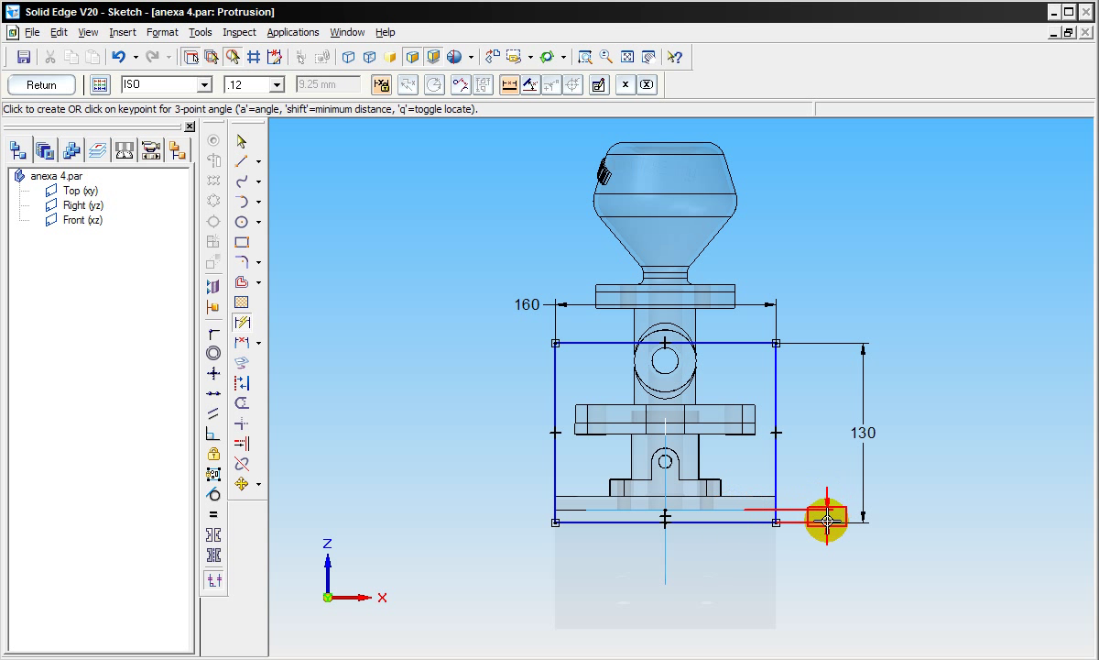
pyautogui.click(831, 515)
pyautogui.rightClick(900, 565)
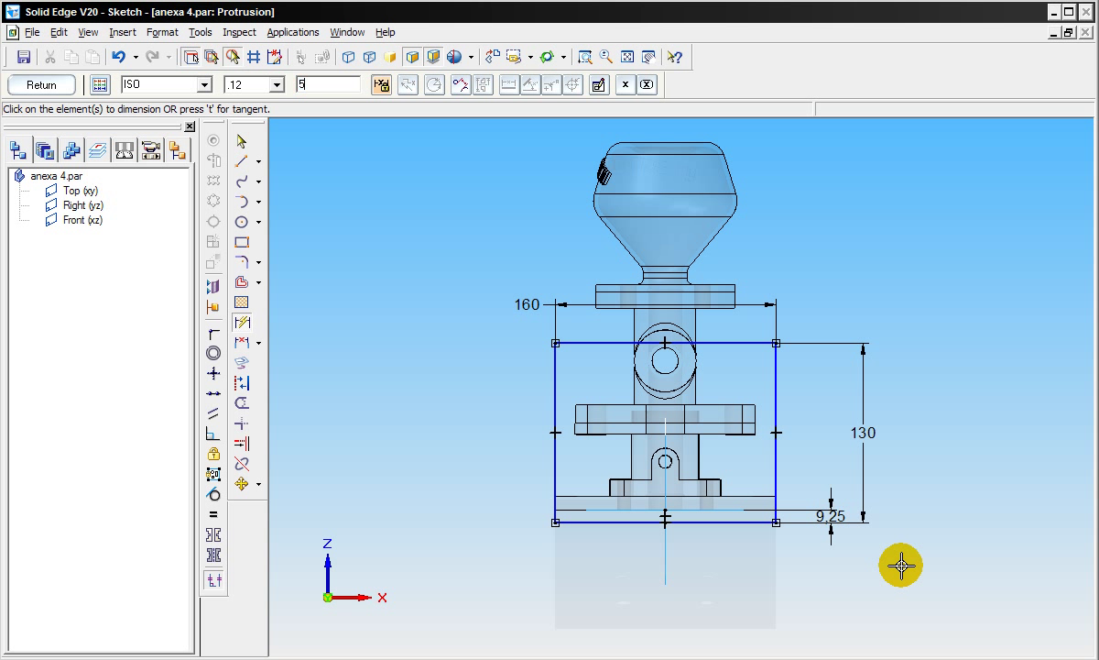
pyautogui.click(328, 84)
pyautogui.write('0')
pyautogui.press('Return')
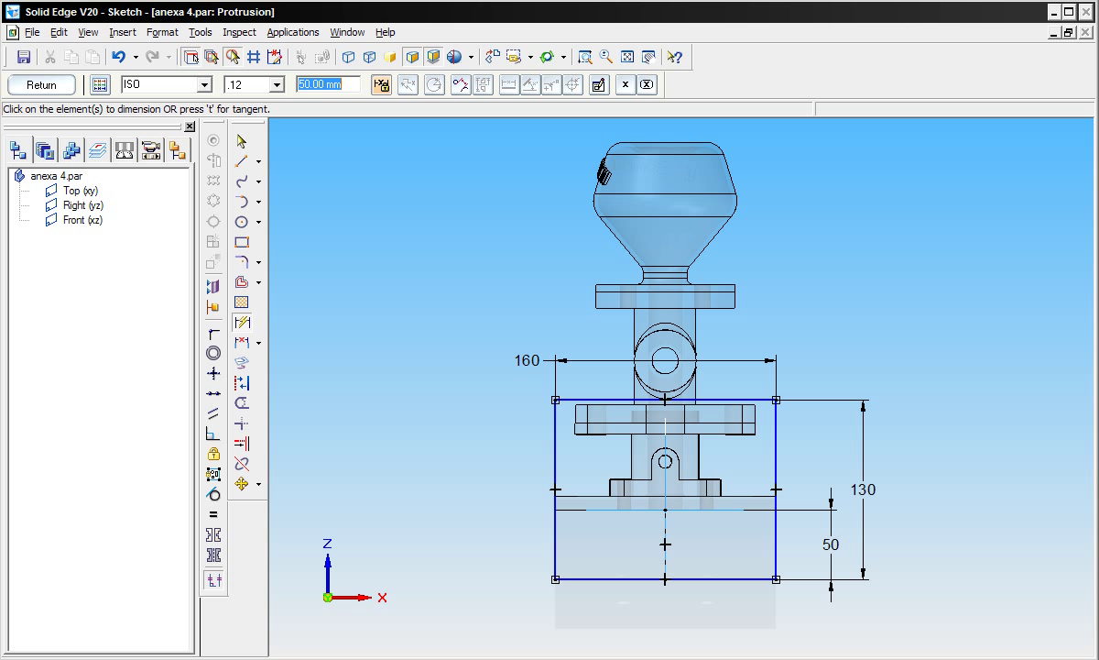
pyautogui.click(65, 86)
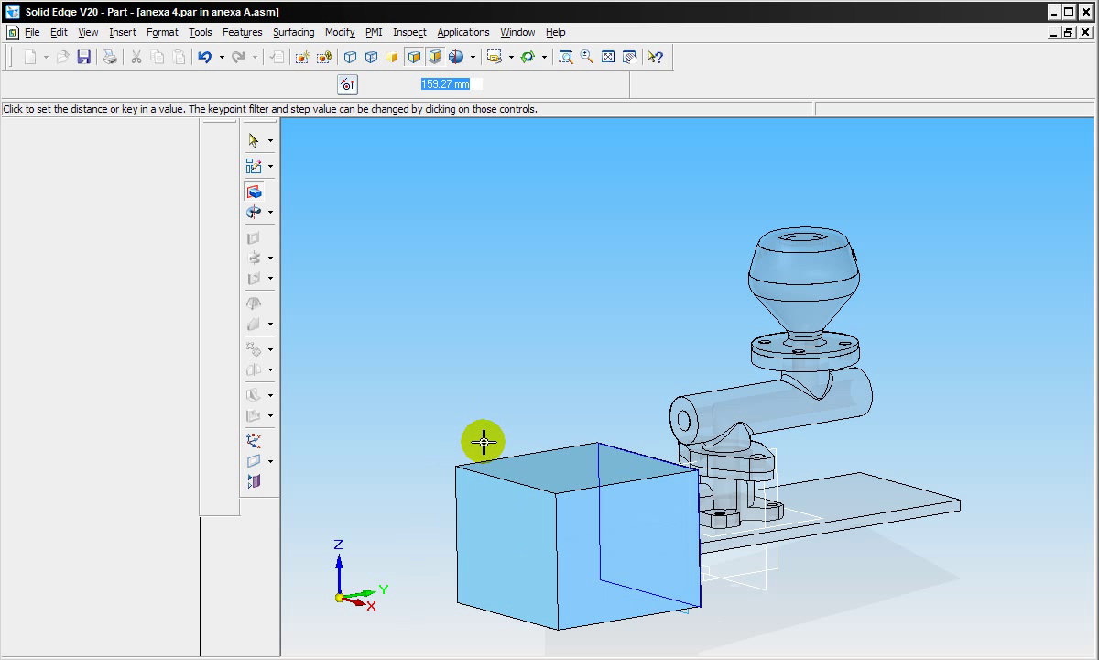
pyautogui.write('10')
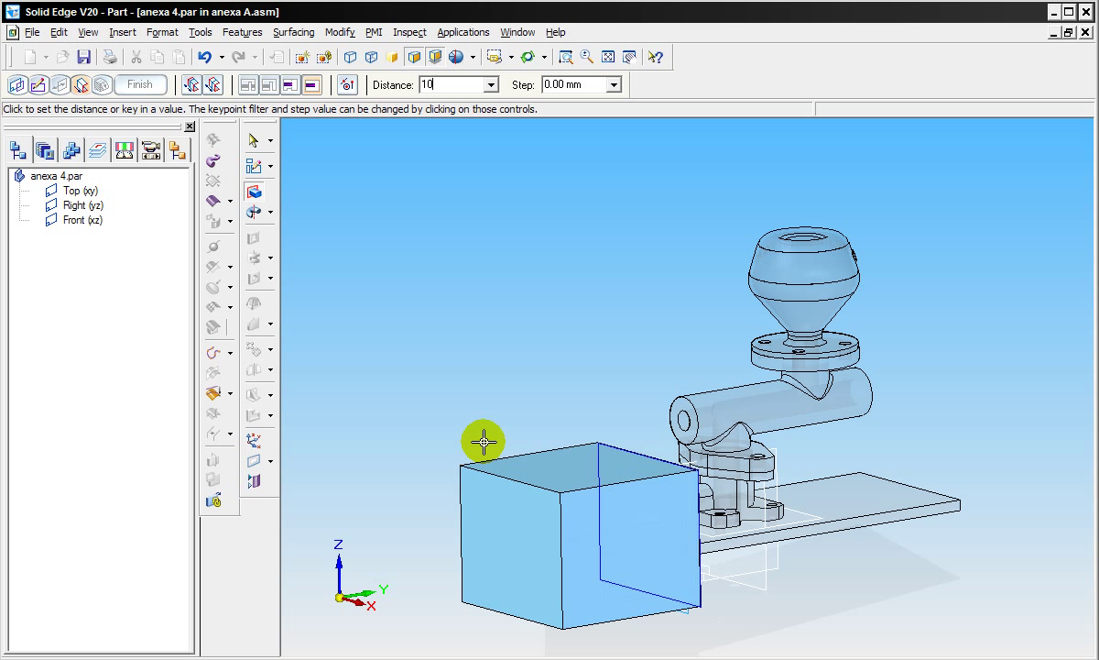
# - Extrude the 160 by 130 rectangle 10 mm to one side as Protrusion 1
pyautogui.press('Return')
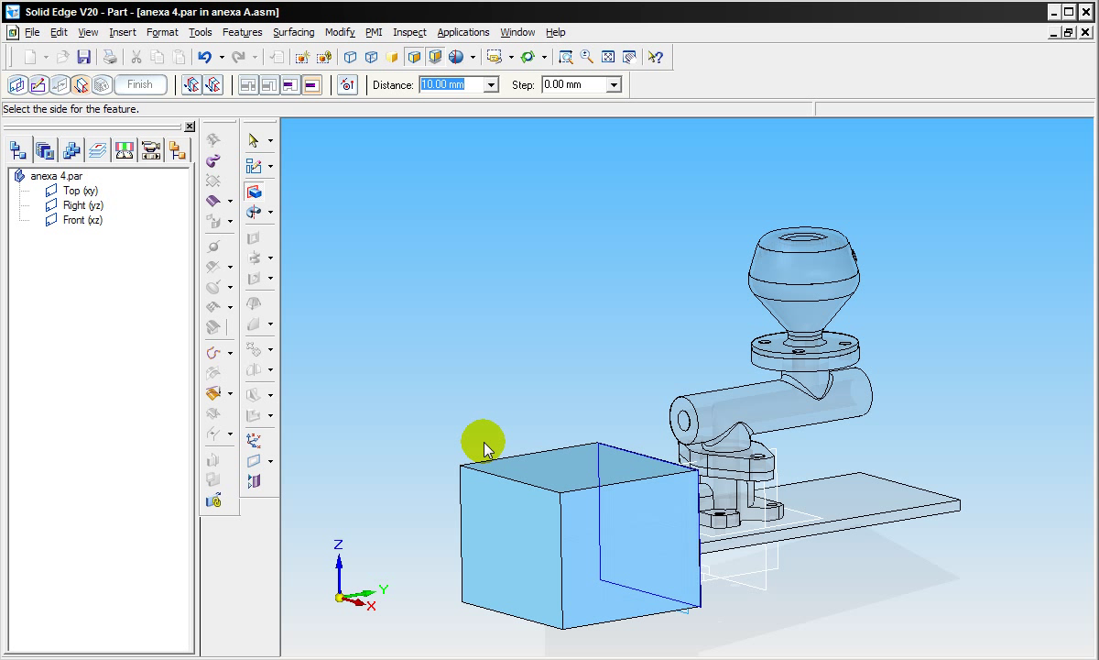
pyautogui.click(525, 458)
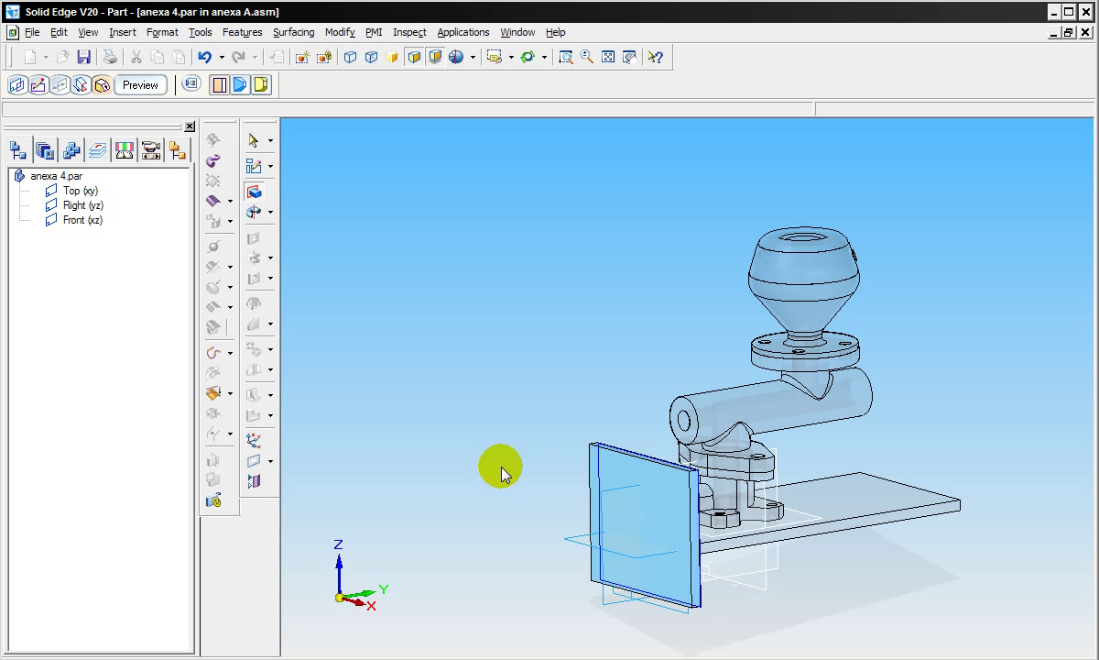
pyautogui.click(149, 86)
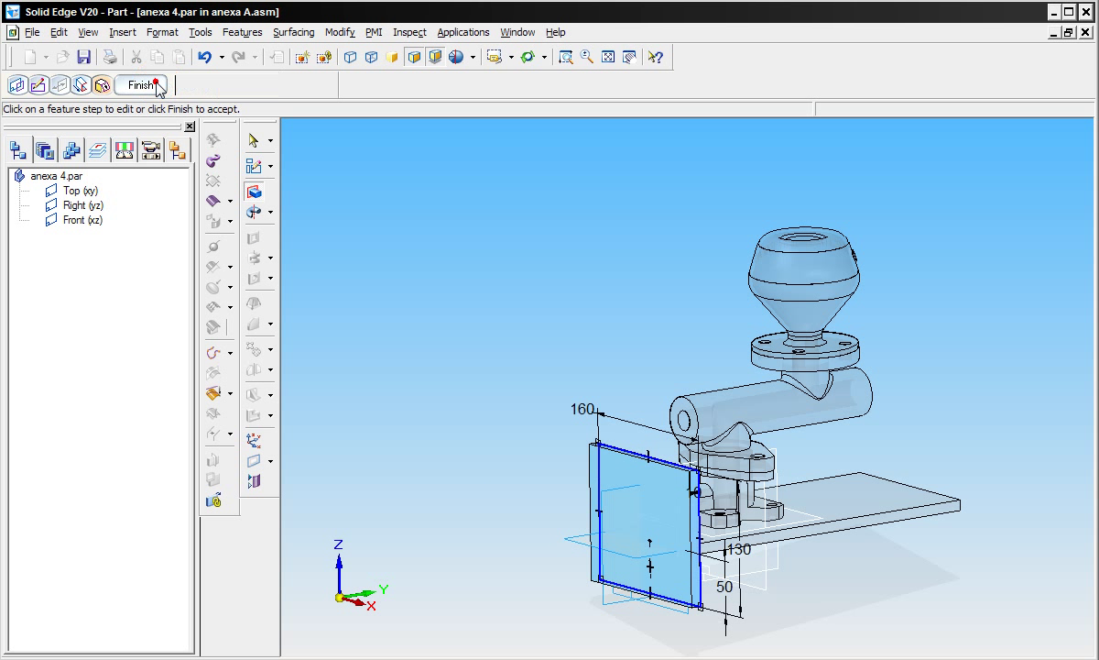
pyautogui.click(152, 87)
pyautogui.click(251, 194)
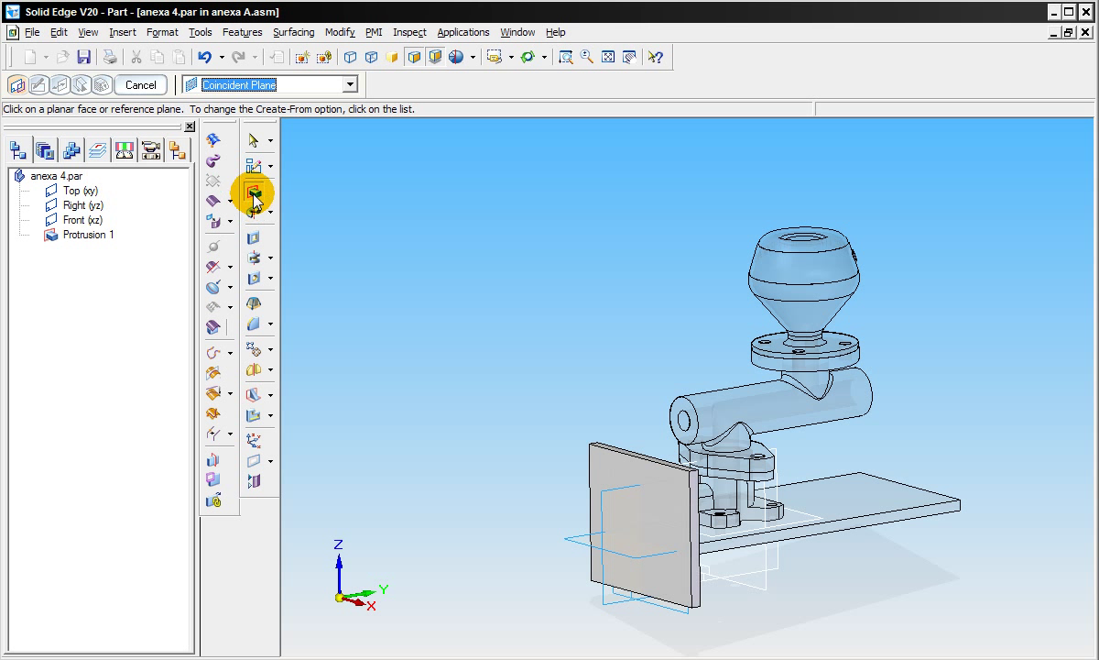
# - Sketch a thin rectangle along the plate's top edge on its face
pyautogui.click(598, 453)
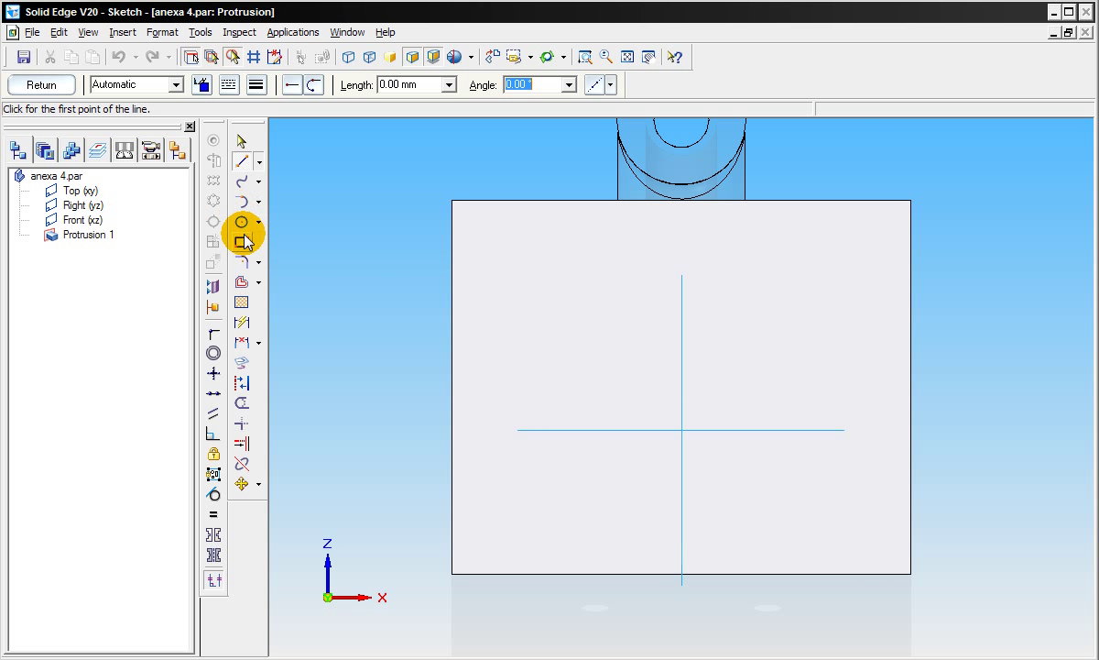
pyautogui.click(243, 241)
pyautogui.click(452, 200)
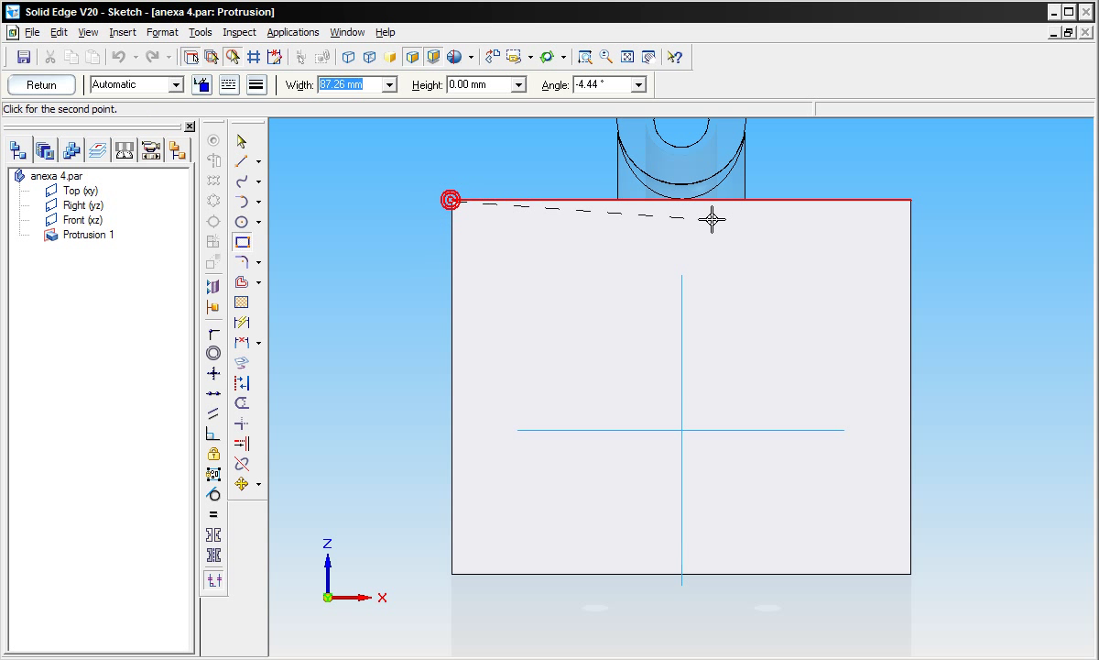
pyautogui.click(910, 200)
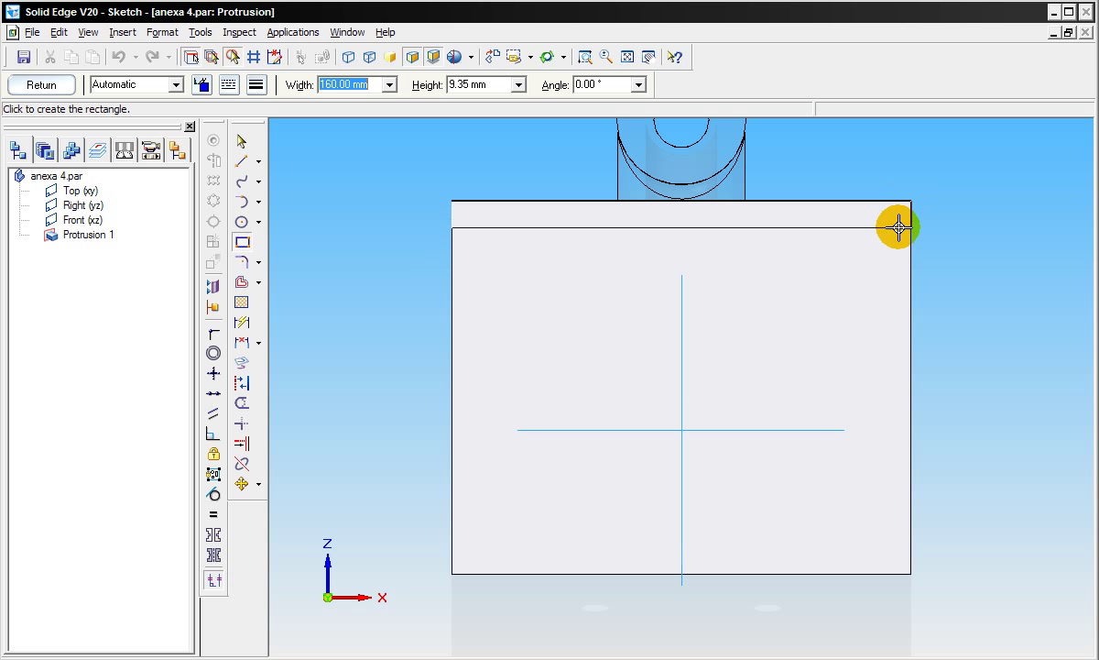
pyautogui.click(910, 226)
# - Dimension the strip 10 mm high, make its top collinear with the plate edge, and close the sketch
pyautogui.click(242, 322)
pyautogui.click(912, 215)
pyautogui.click(978, 214)
pyautogui.click(967, 346)
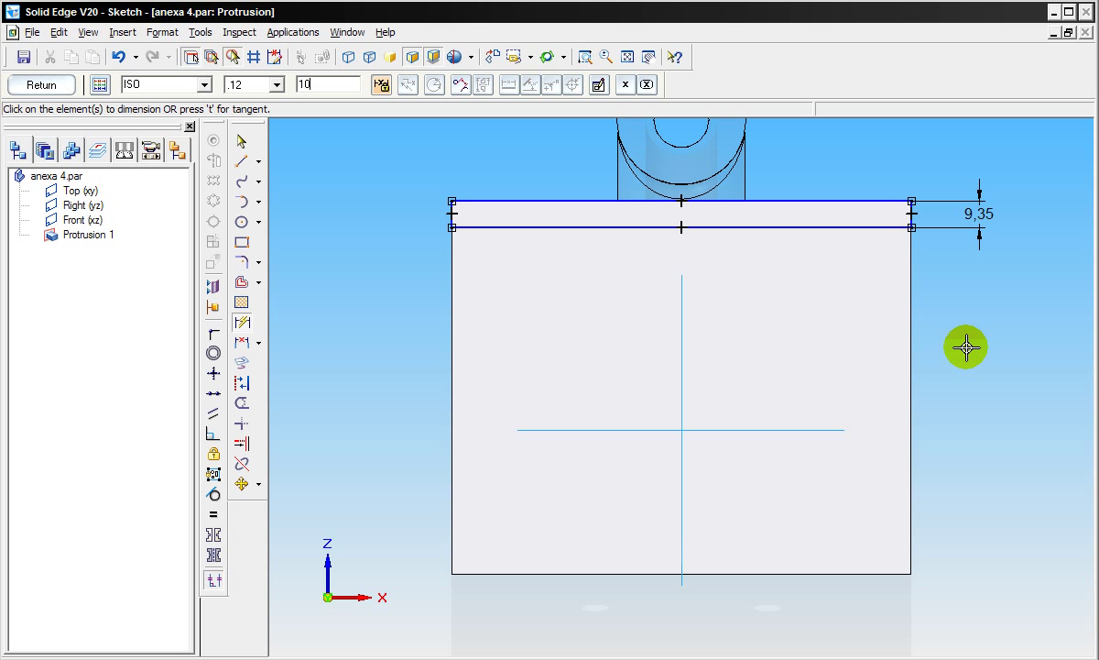
pyautogui.press('Return')
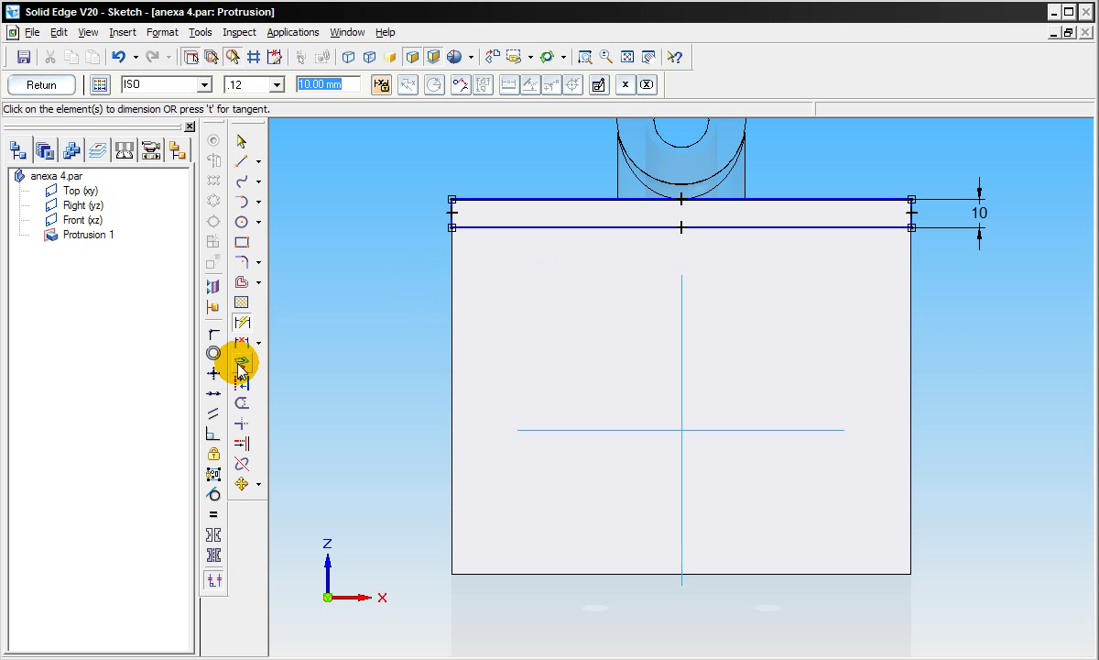
pyautogui.click(213, 394)
pyautogui.click(538, 198)
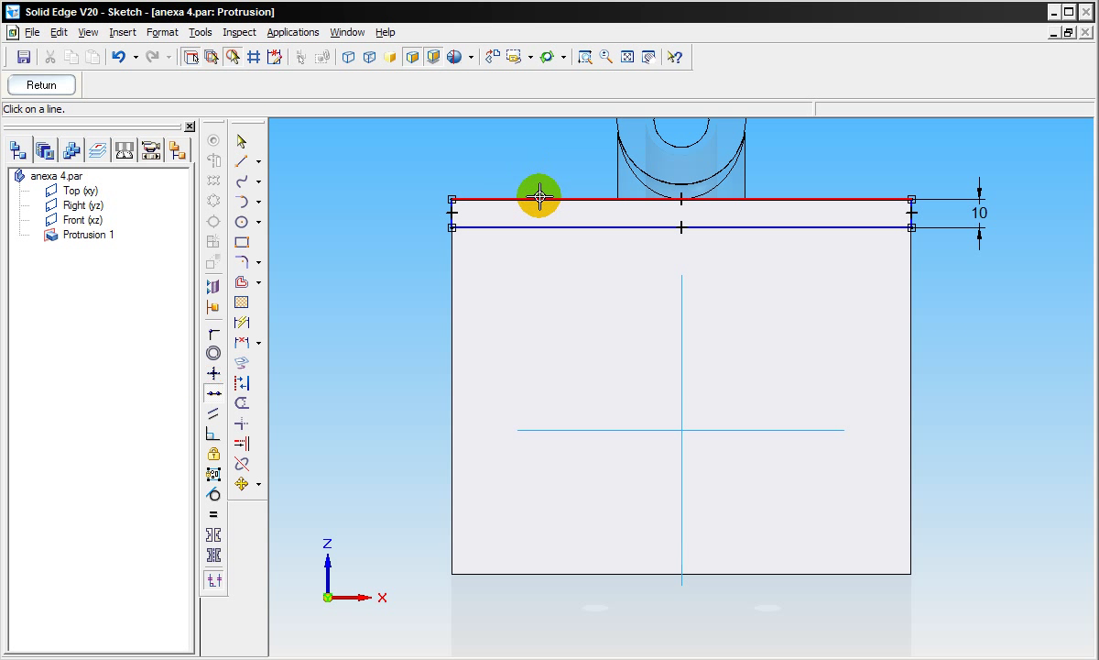
pyautogui.click(548, 201)
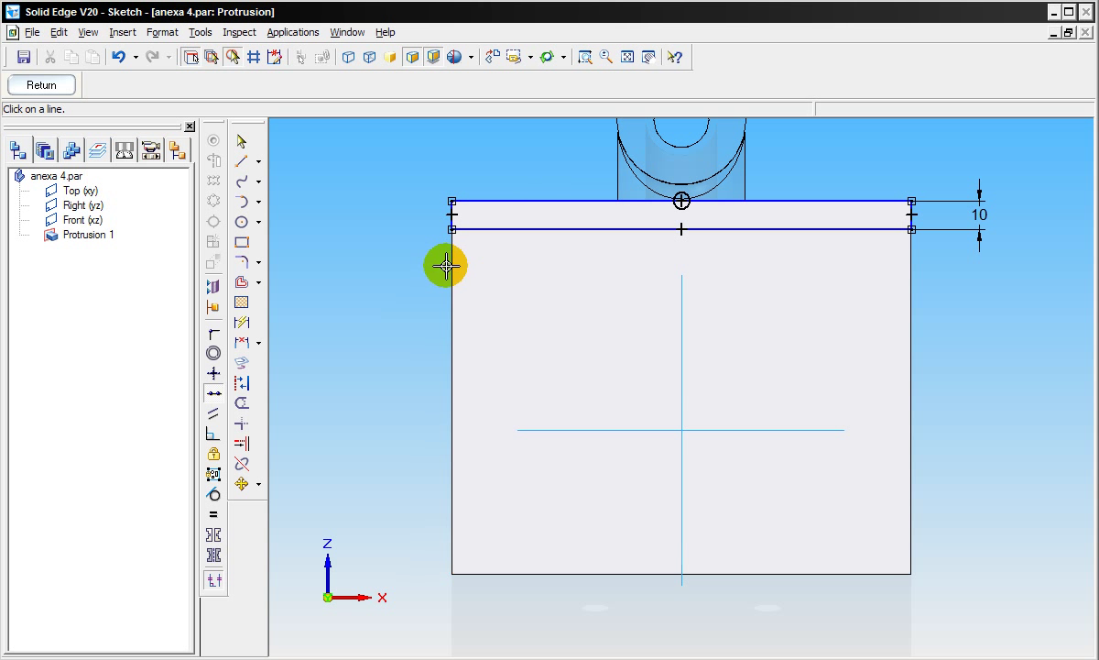
pyautogui.click(53, 89)
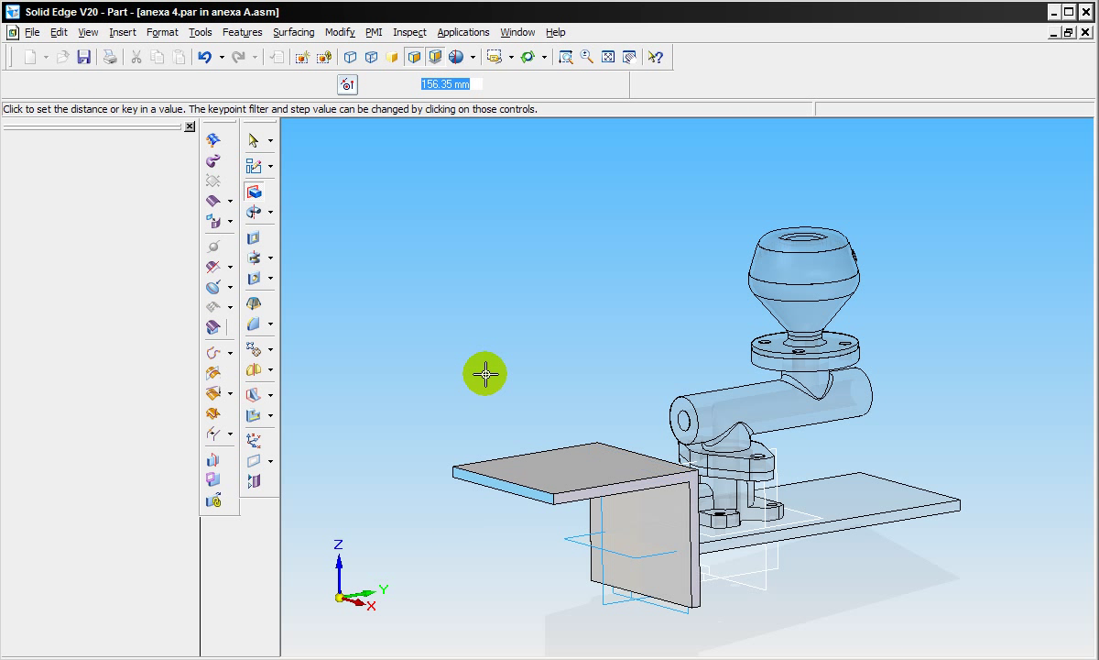
# - Extrude the top strip 20 mm as Protrusion 2, forming the L-shaped bracket lip
pyautogui.press('Return')
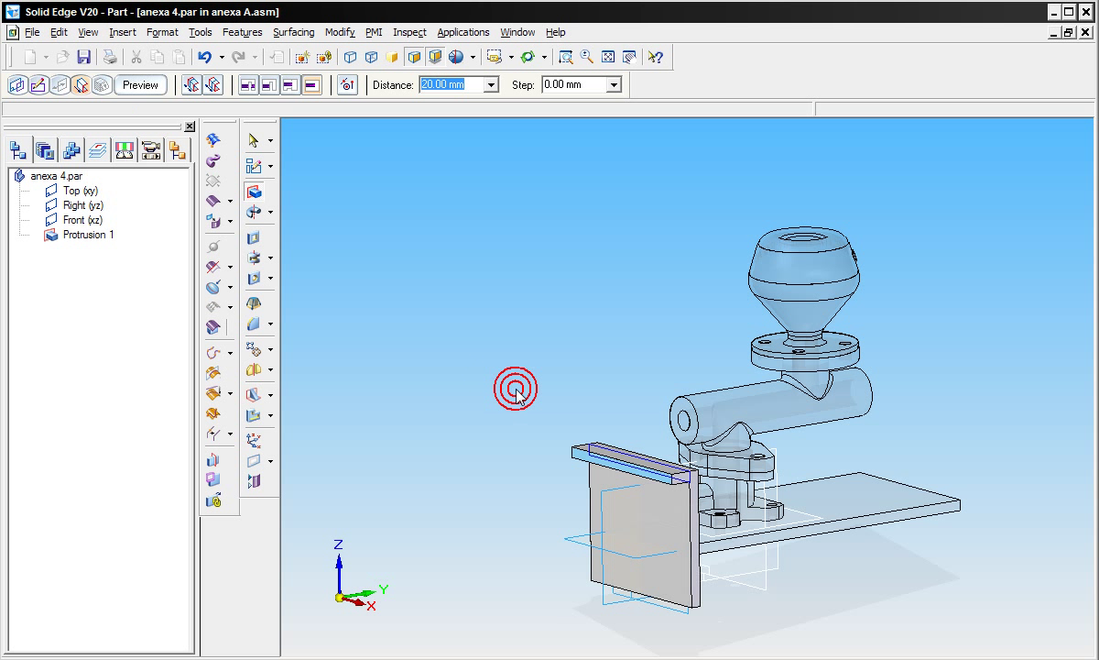
pyautogui.rightClick(395, 231)
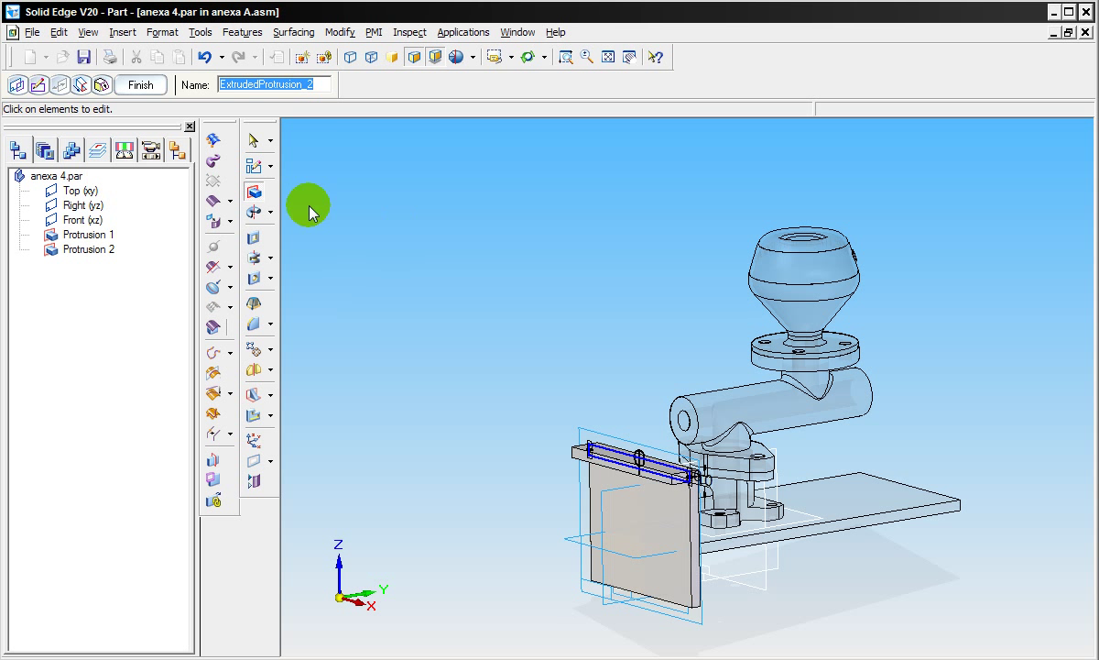
pyautogui.click(140, 85)
pyautogui.click(250, 139)
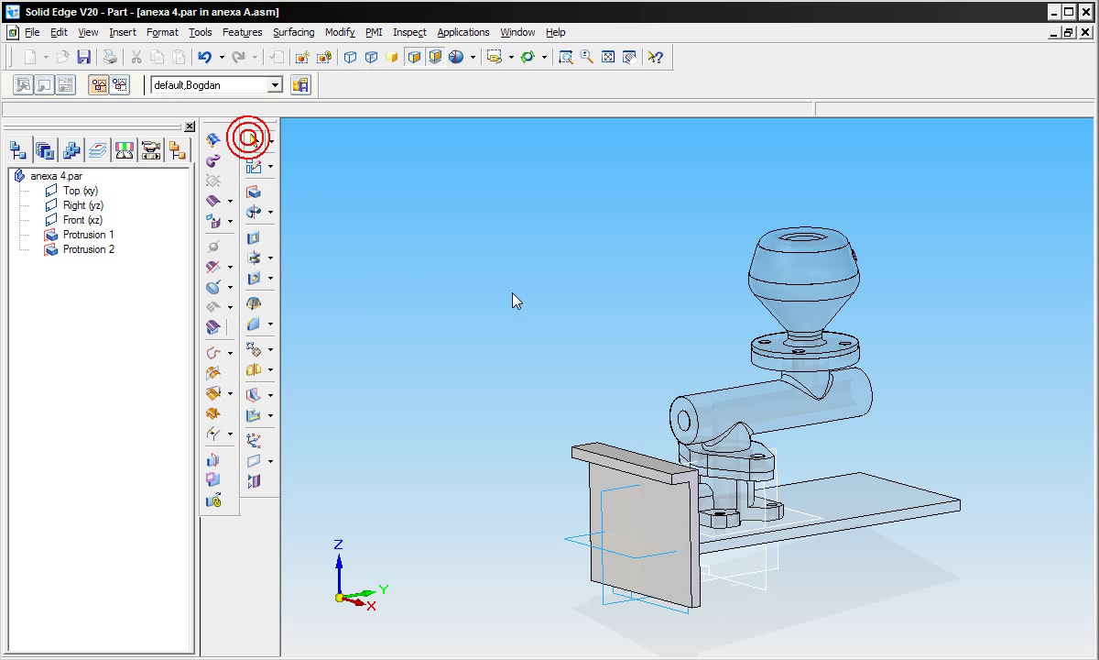
pyautogui.moveTo(525, 302)
pyautogui.mouseDown(button='middle')
pyautogui.moveTo(461, 303)
pyautogui.moveTo(449, 290)
pyautogui.mouseUp(button='middle')
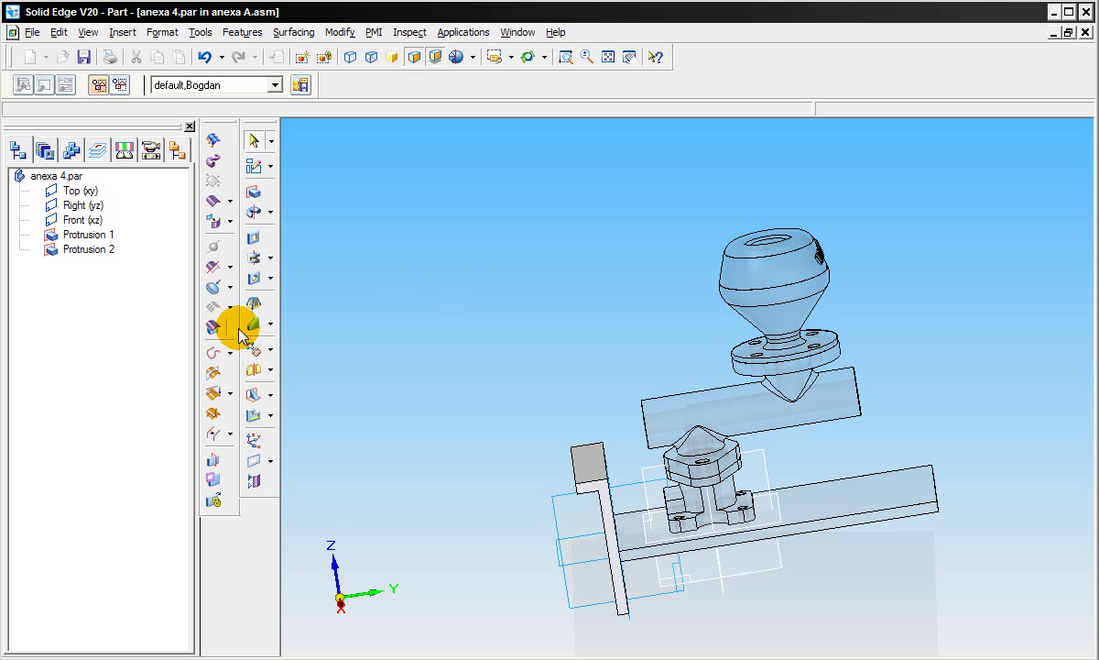
pyautogui.click(272, 326)
pyautogui.click(299, 345)
# - Chamfer the bracket's corner edge with a 3 mm setback
pyautogui.click(589, 449)
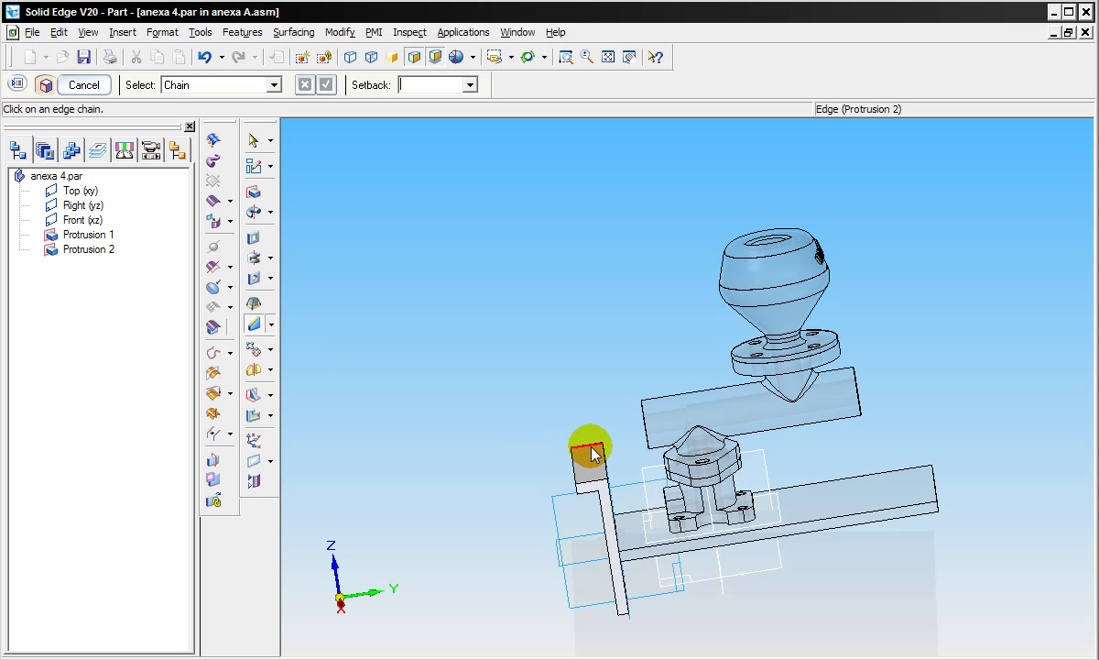
pyautogui.write('3')
pyautogui.press('Return')
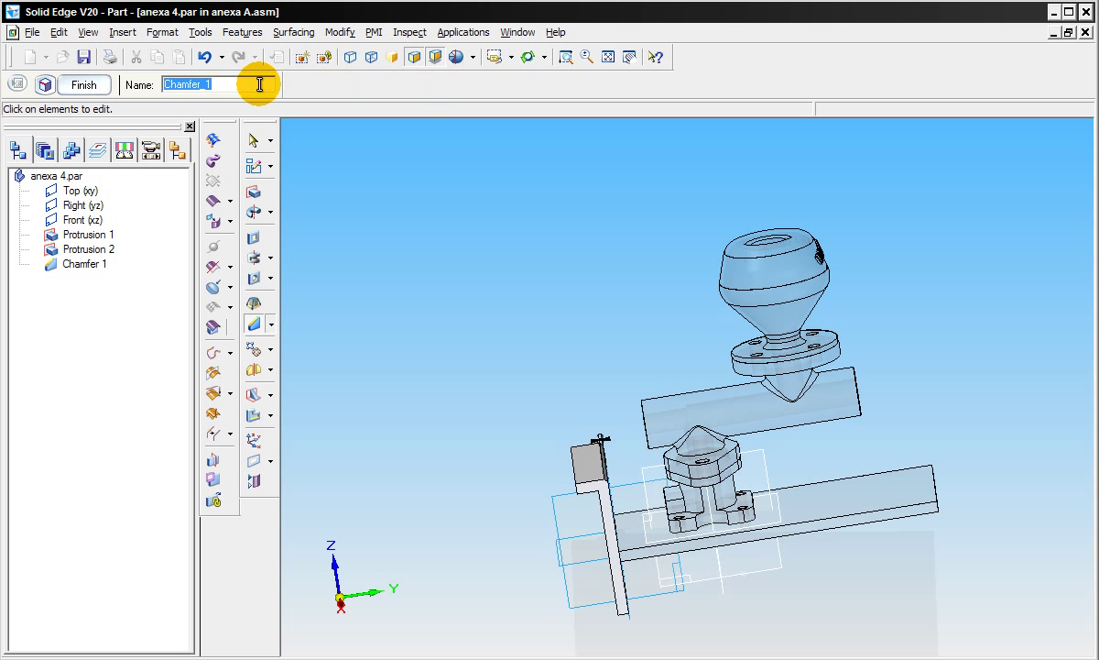
pyautogui.click(82, 84)
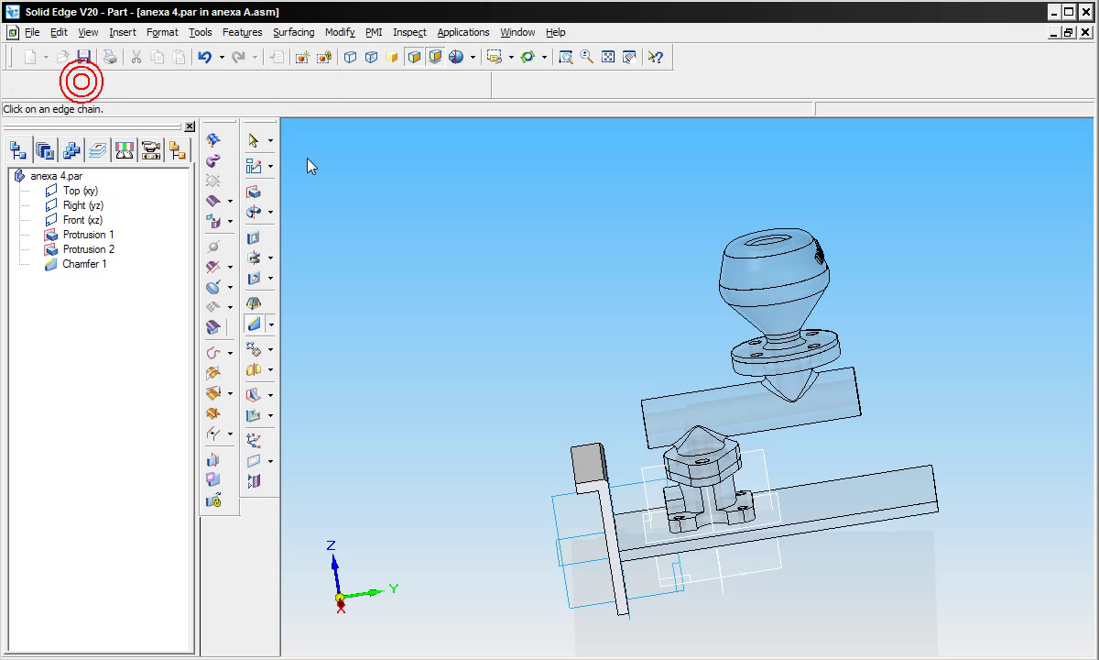
pyautogui.click(254, 140)
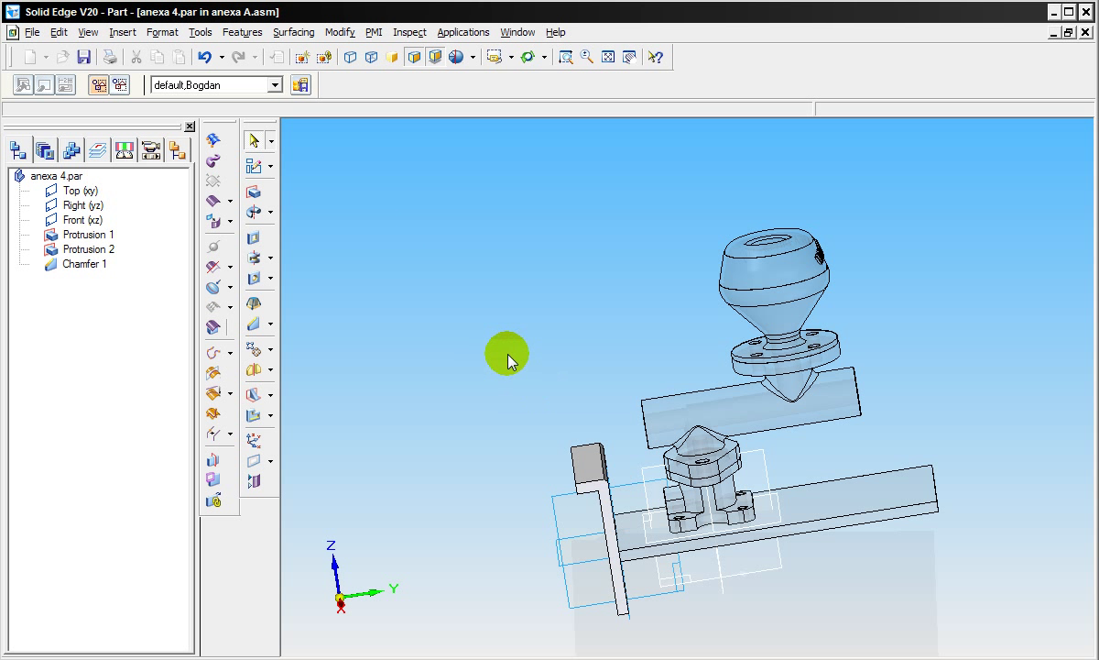
pyautogui.moveTo(508, 360); pyautogui.dragTo(464, 351, button='middle')
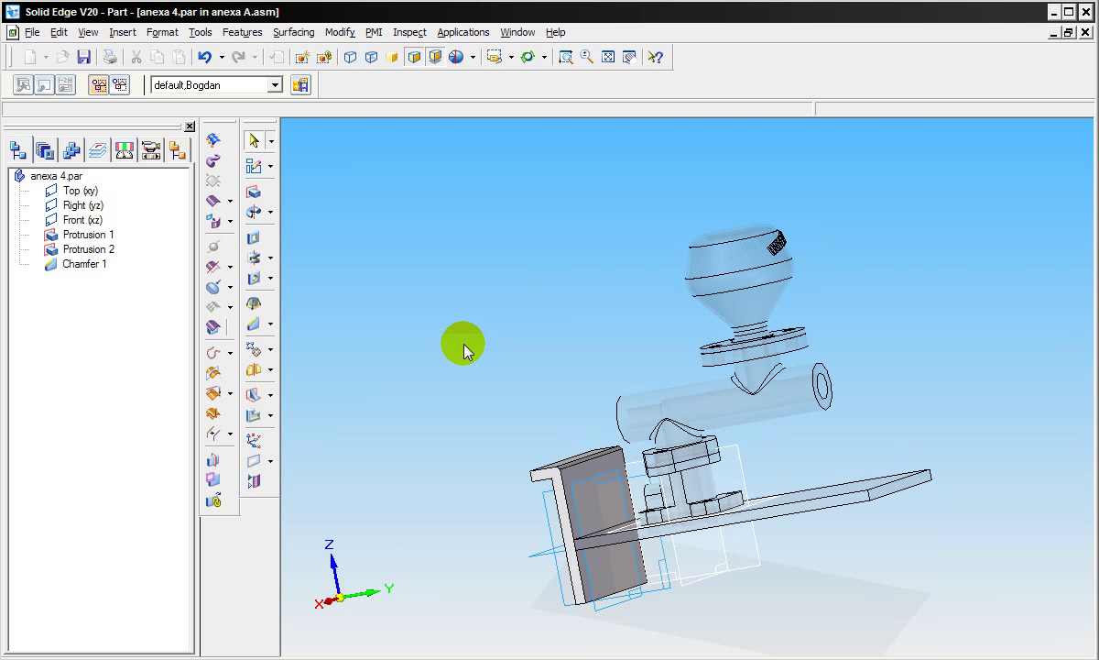
# - Sketch a circle on the bracket's face for a new protrusion
pyautogui.click(254, 192)
pyautogui.click(569, 474)
pyautogui.click(569, 473)
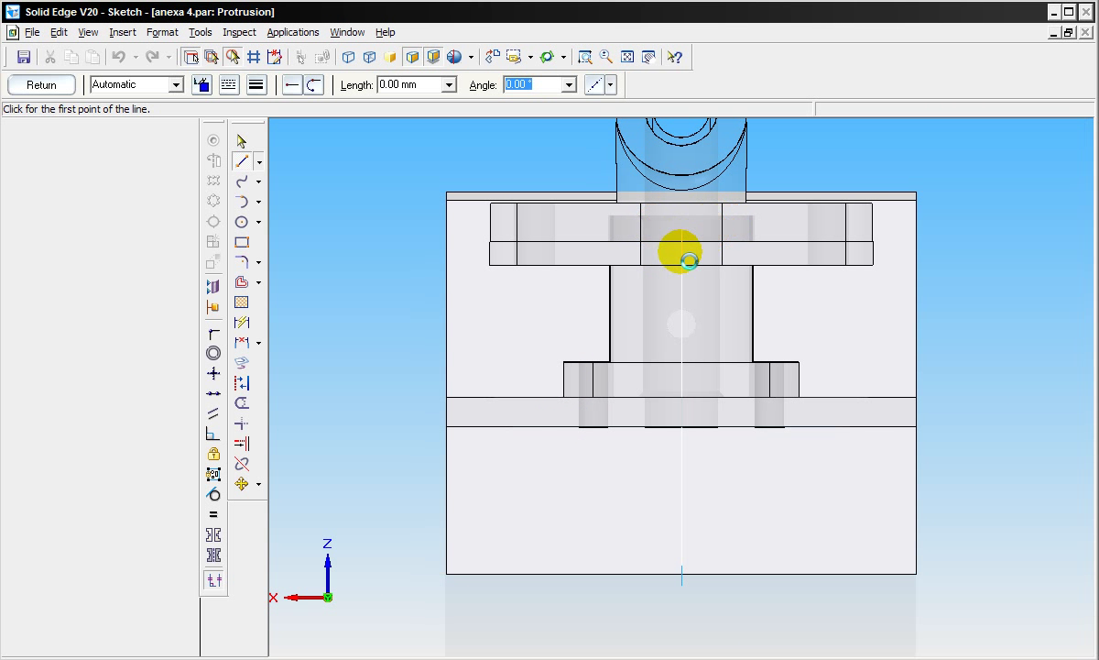
pyautogui.click(241, 222)
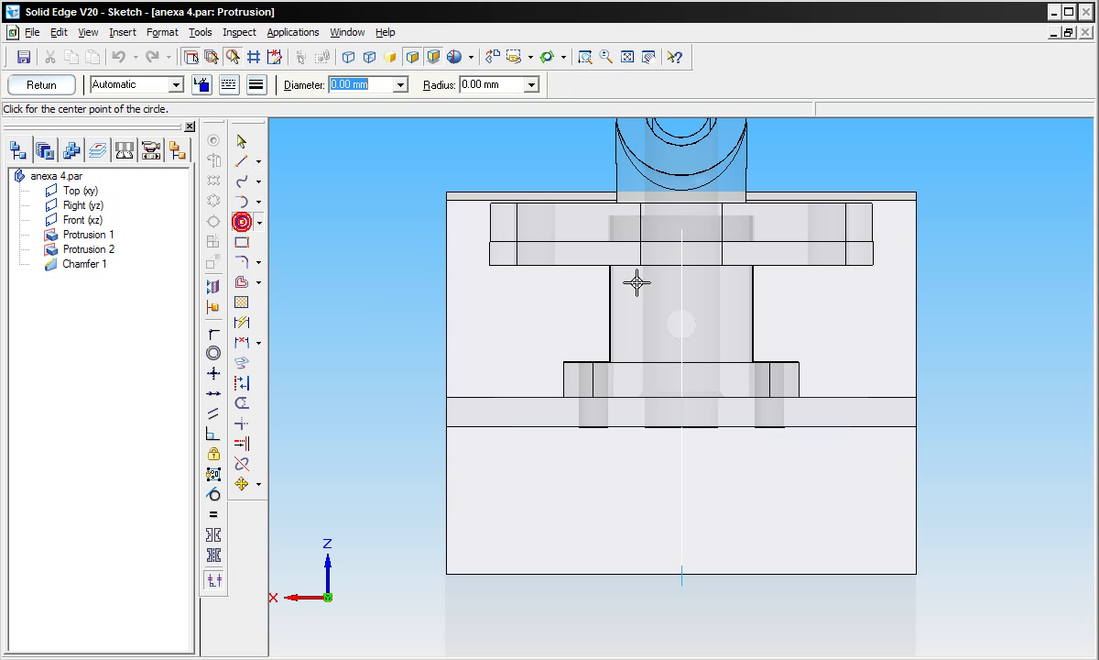
pyautogui.click(681, 284)
pyautogui.click(705, 276)
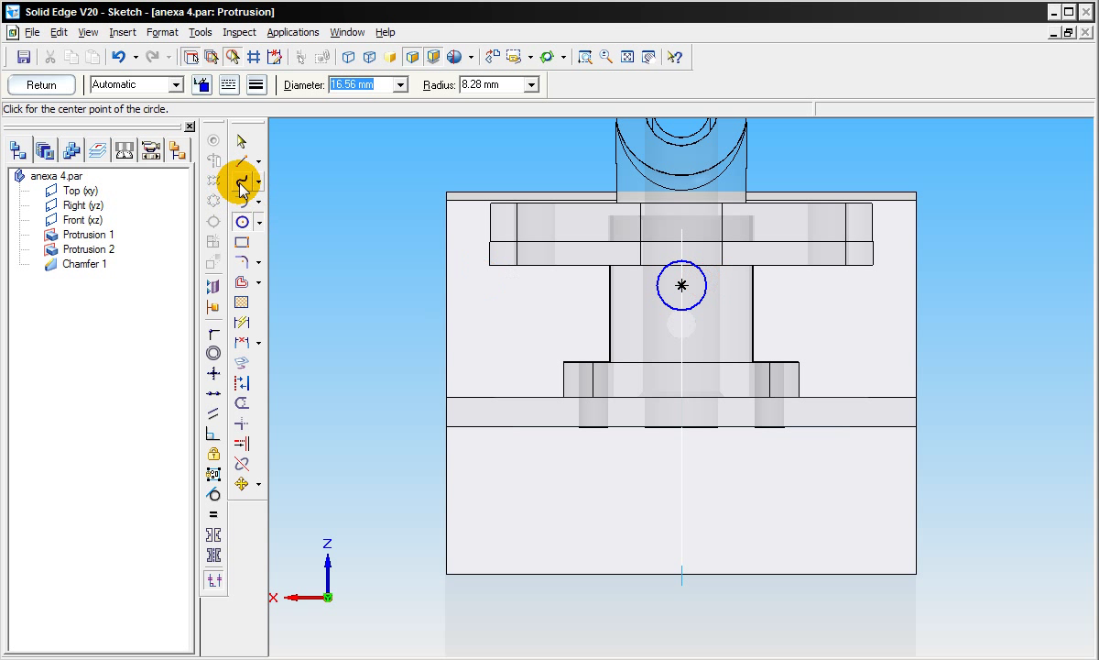
pyautogui.click(241, 141)
# - Dimension the circle to Ø14, 25 below the top edge, and close the sketch
pyautogui.click(242, 320)
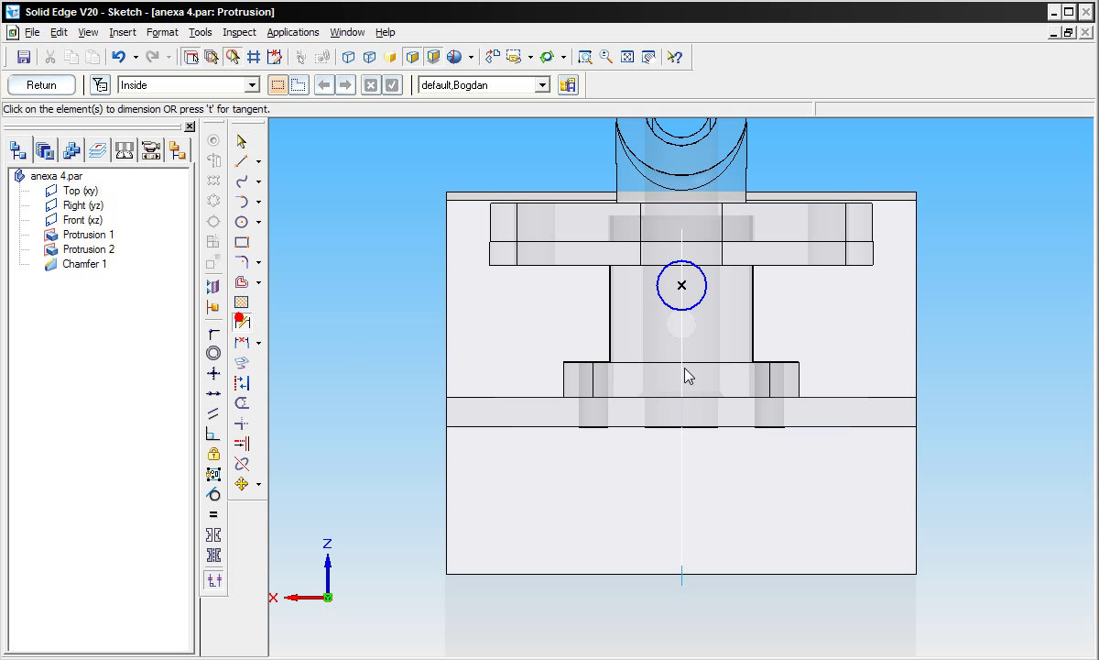
pyautogui.click(704, 299)
pyautogui.click(750, 315)
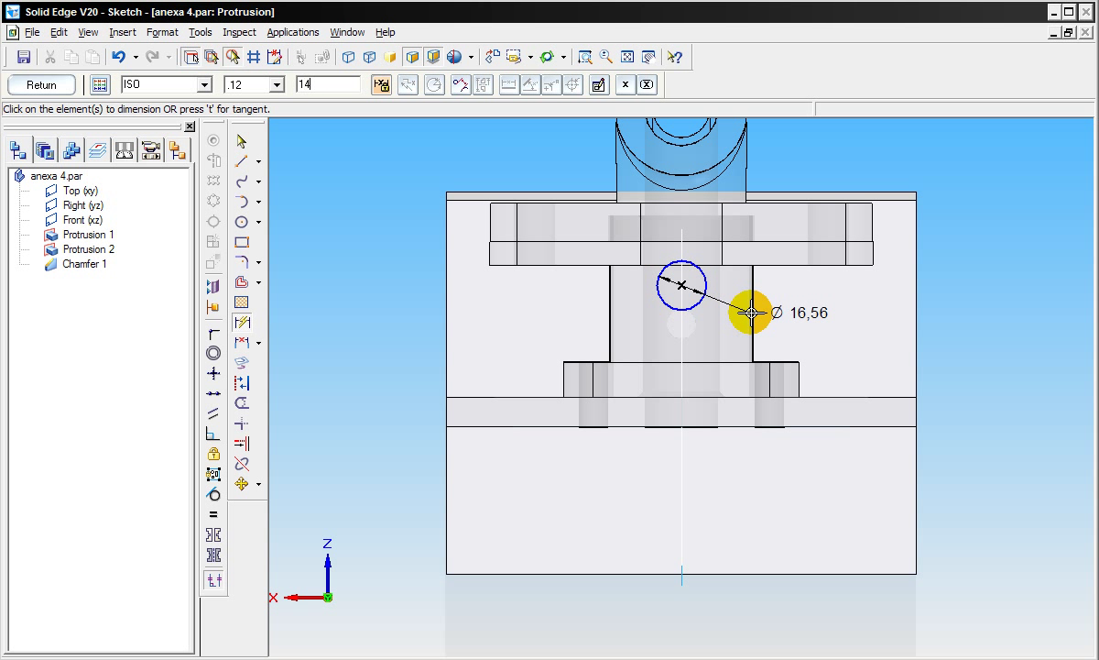
pyautogui.click(706, 280)
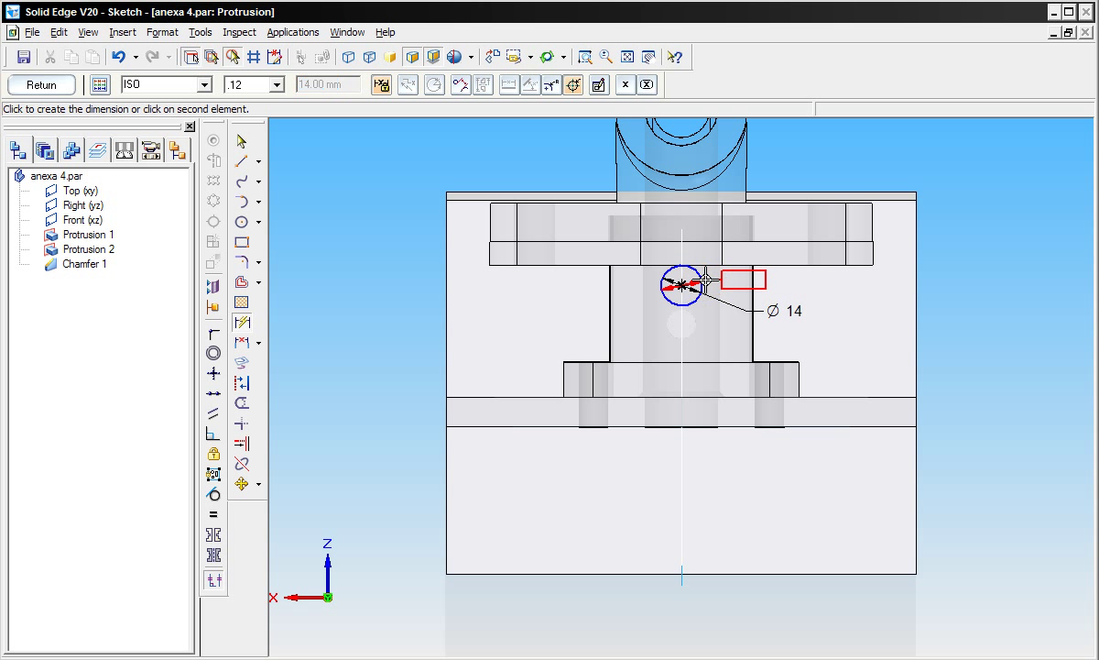
pyautogui.click(787, 194)
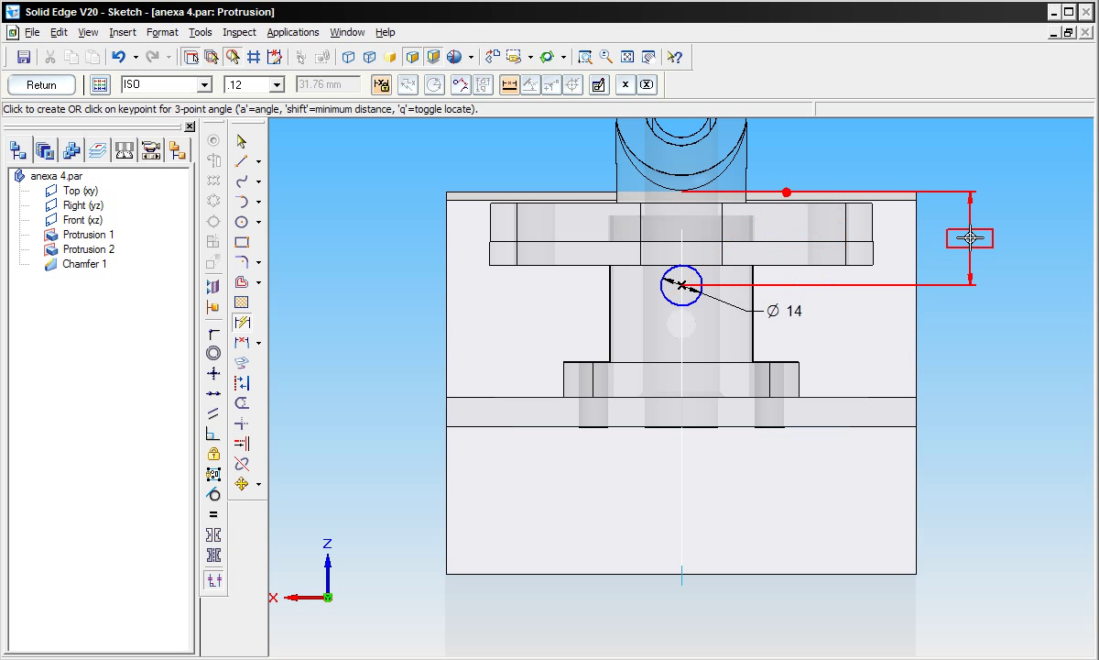
pyautogui.click(978, 240)
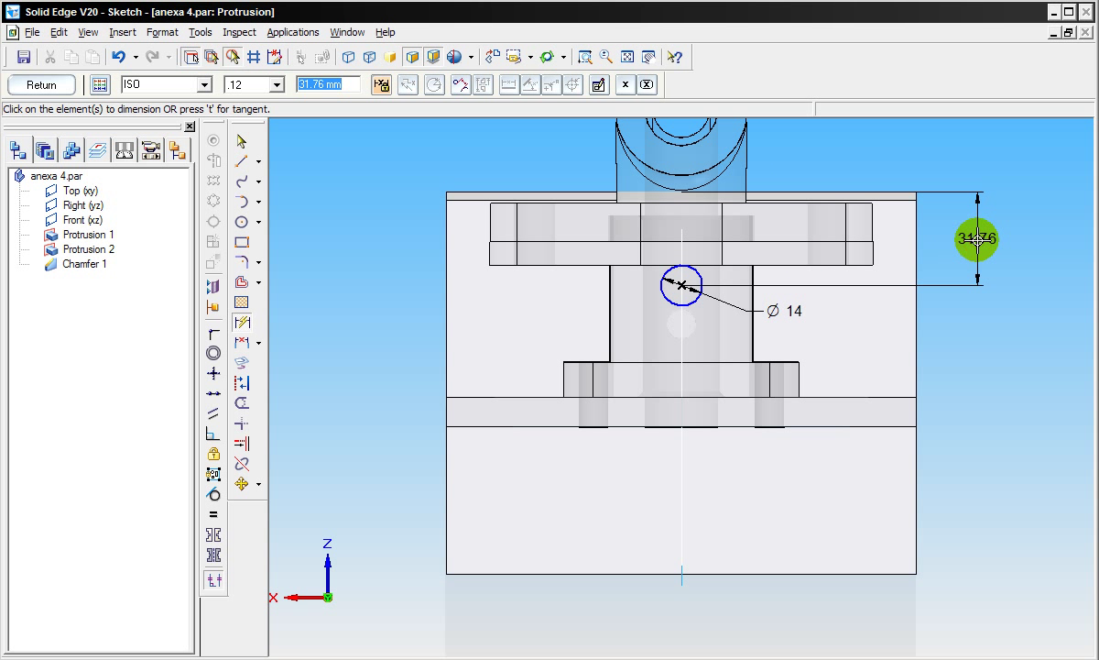
pyautogui.click(328, 84)
pyautogui.write('25')
pyautogui.press('Return')
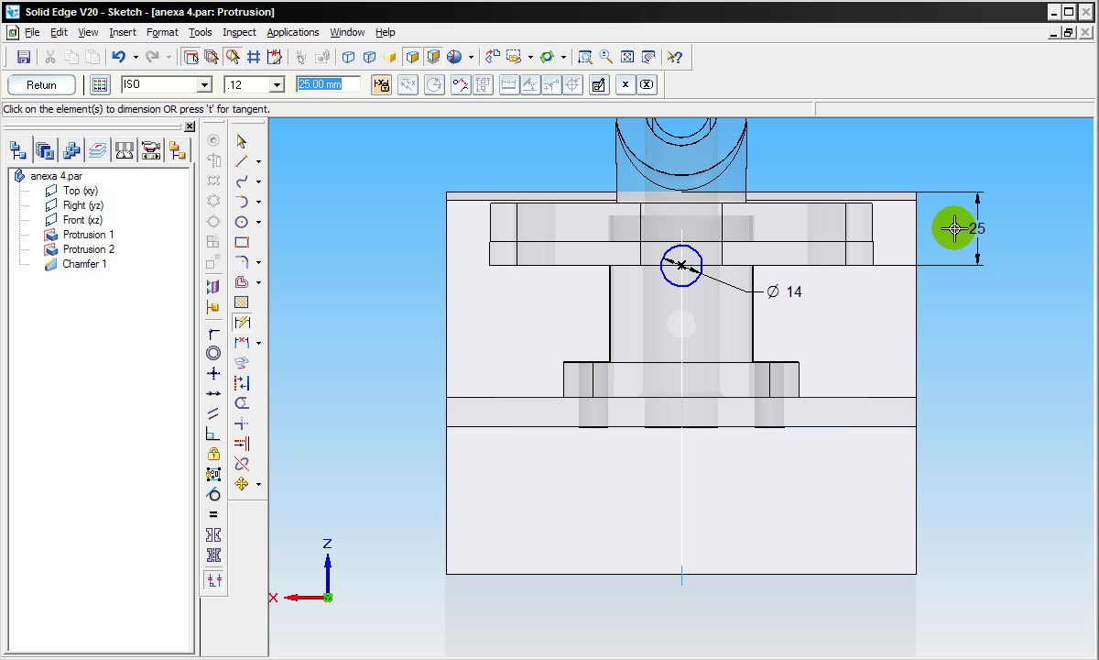
pyautogui.click(44, 84)
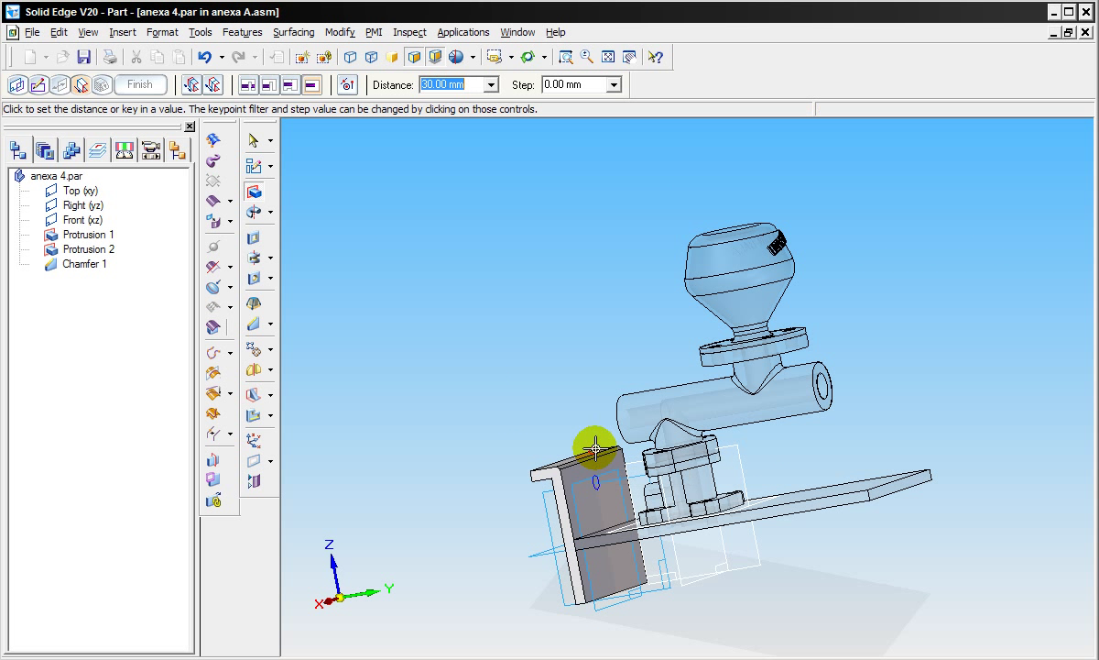
# - Extrude the Ø14 circle 10 mm into a cylindrical boss as Protrusion 3
pyautogui.write('0')
pyautogui.press('Return')
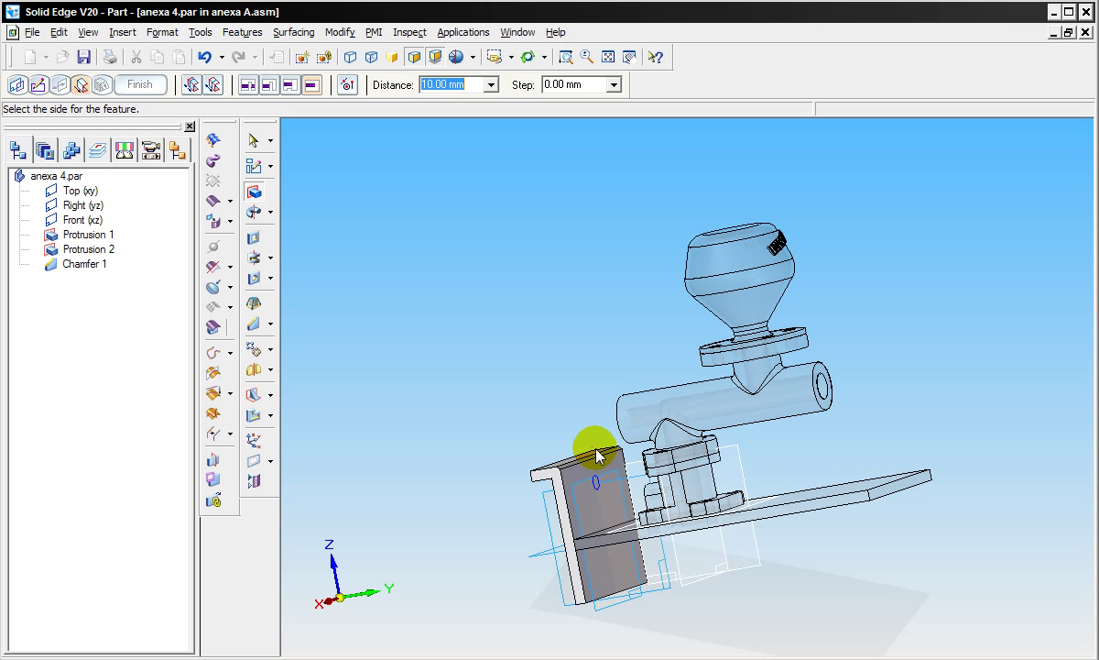
pyautogui.click(778, 440)
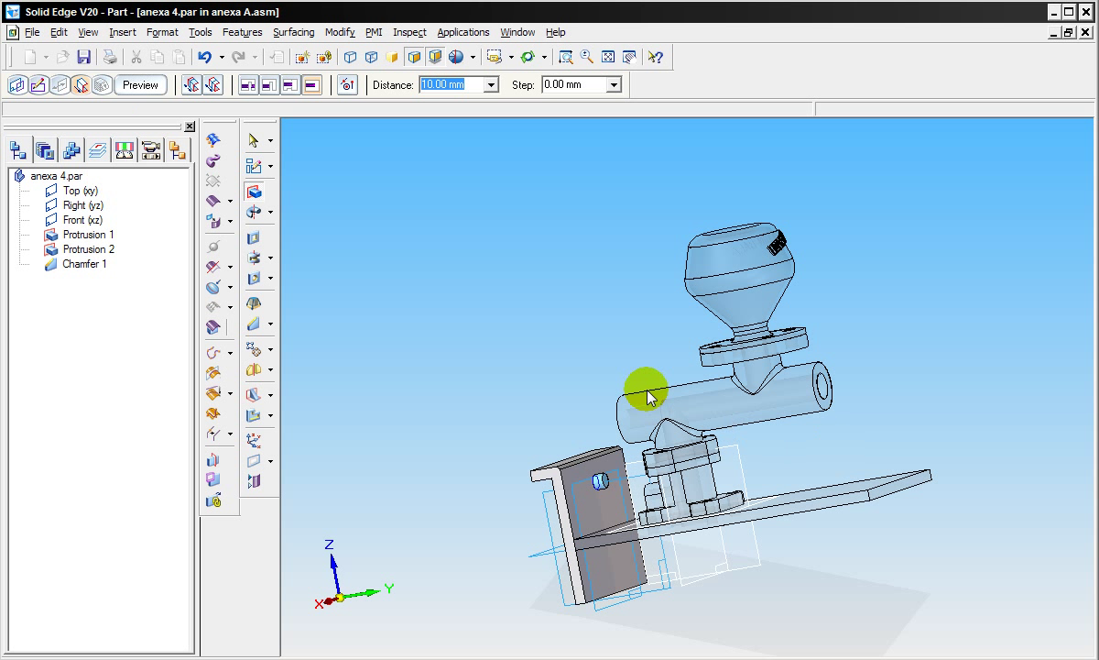
pyautogui.click(158, 92)
pyautogui.click(142, 88)
pyautogui.moveTo(429, 264); pyautogui.dragTo(458, 279, button='middle')
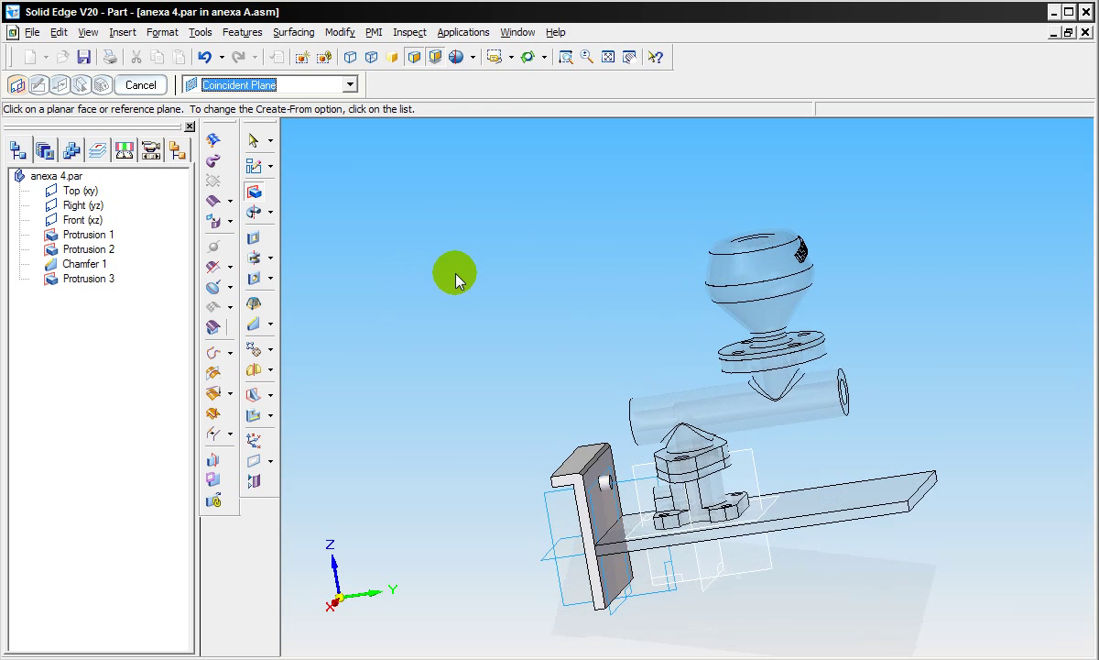
# - Round the boss's base edge with a 3 mm fillet
pyautogui.click(269, 324)
pyautogui.click(297, 324)
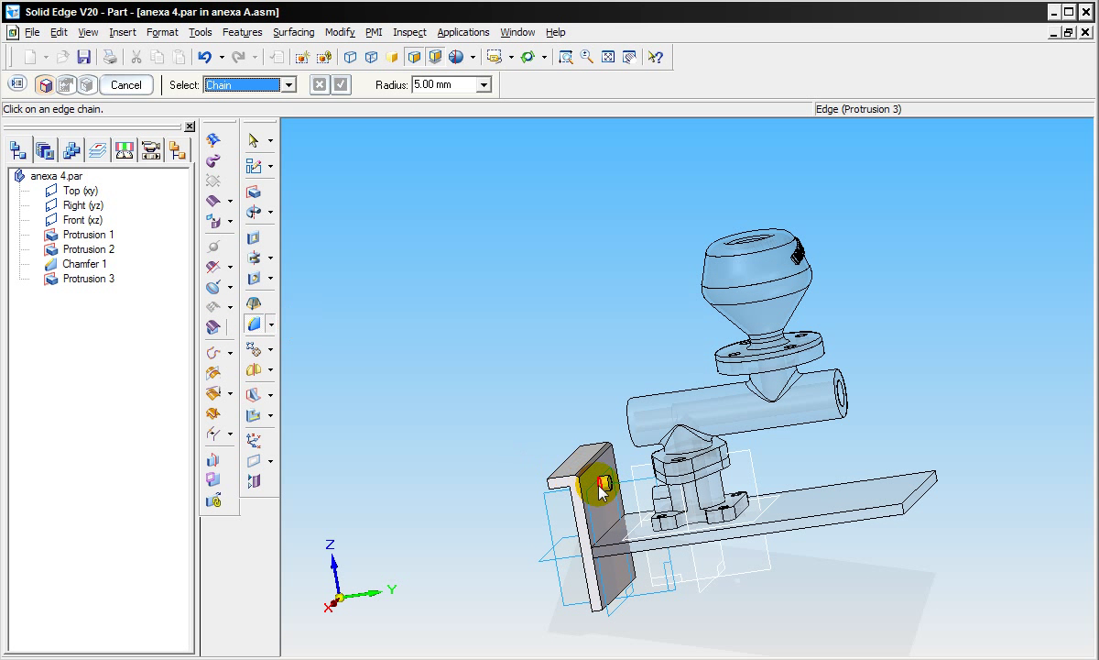
pyautogui.click(528, 57)
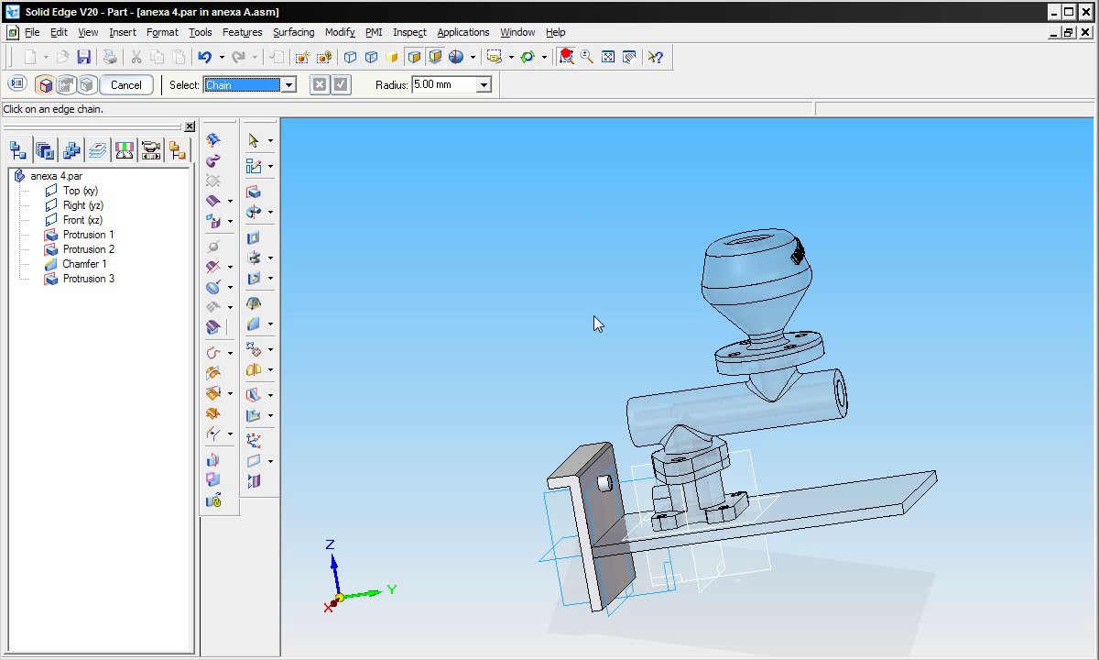
pyautogui.moveTo(550, 414); pyautogui.dragTo(612, 520)
pyautogui.press('Escape')
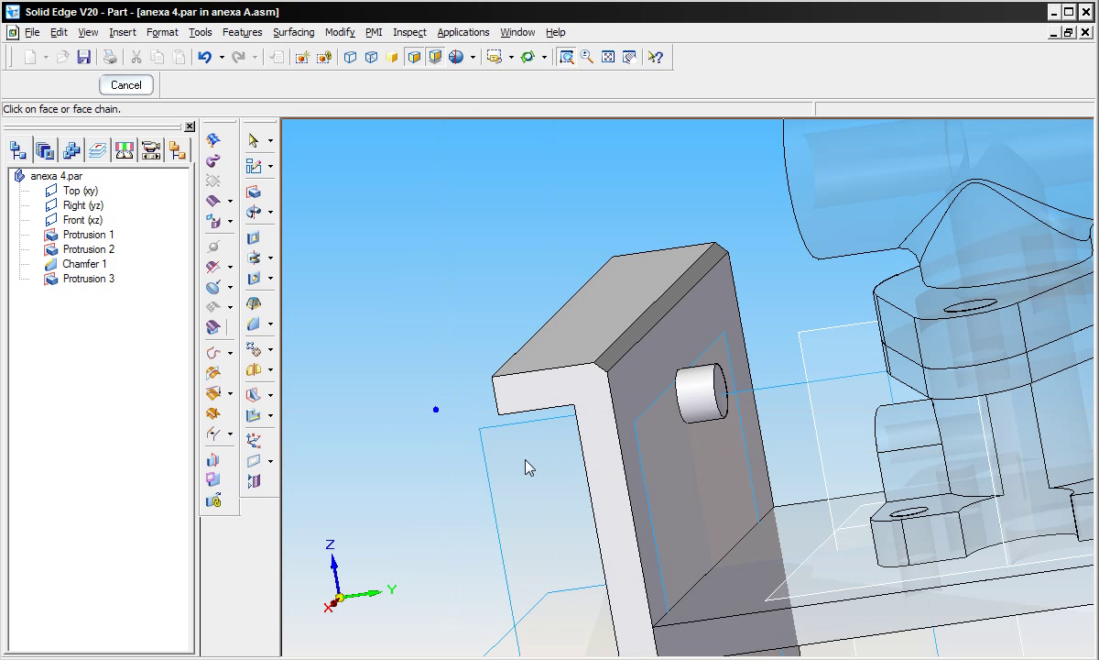
pyautogui.click(680, 403)
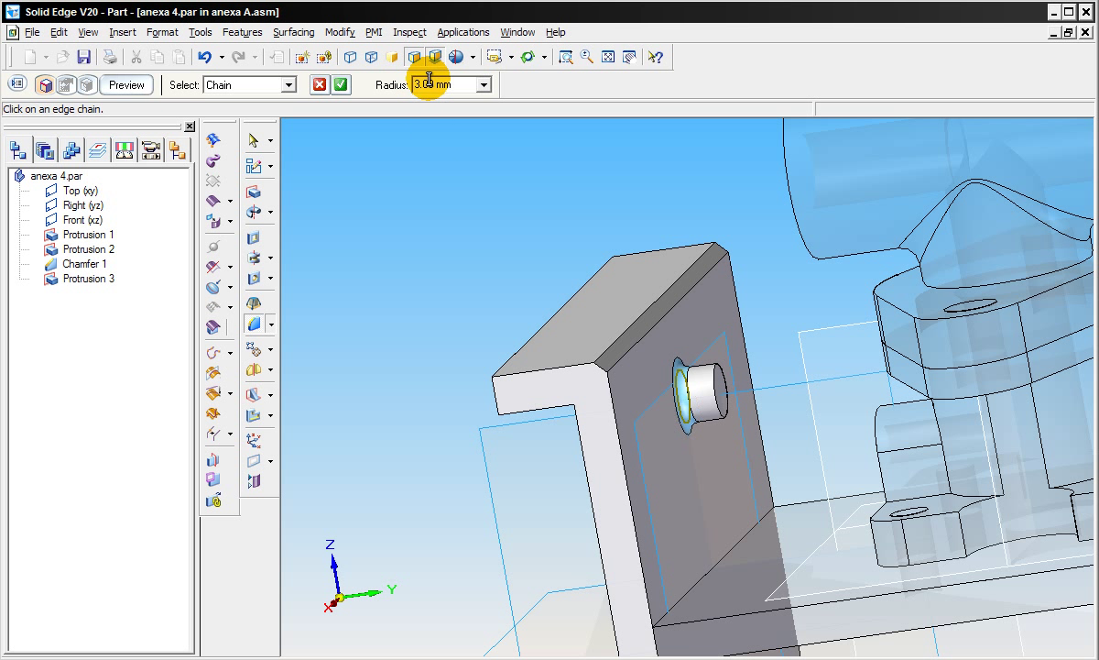
pyautogui.click(130, 85)
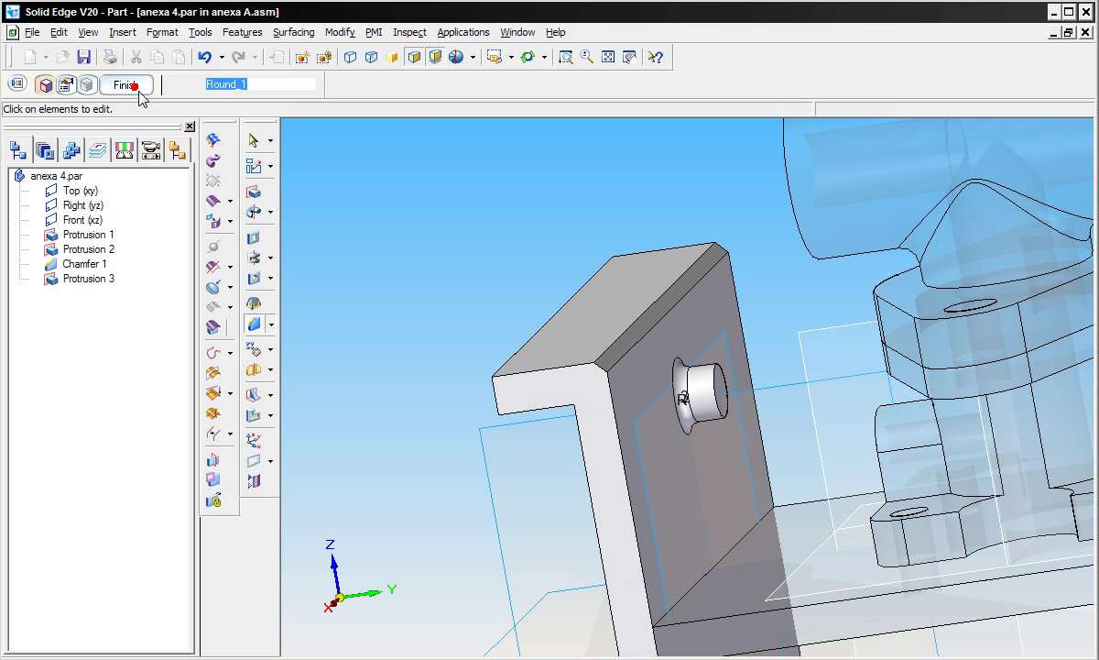
pyautogui.click(135, 85)
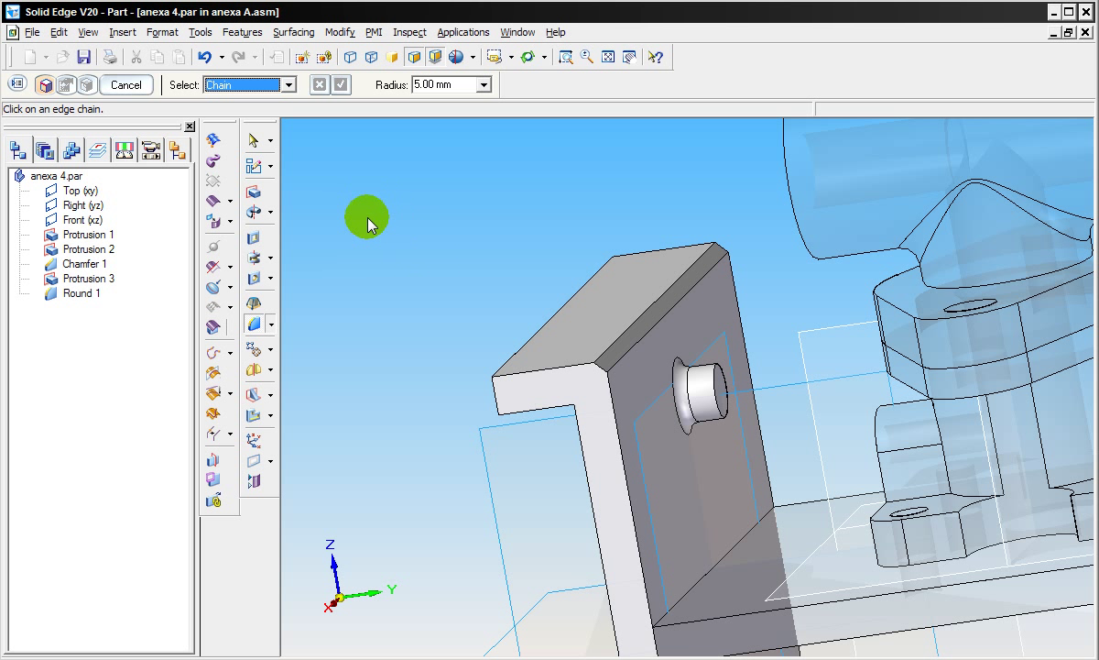
# - Sketch a circle centred on the boss end face for a cutout, dimensioned Ø10
pyautogui.click(253, 240)
pyautogui.click(720, 384)
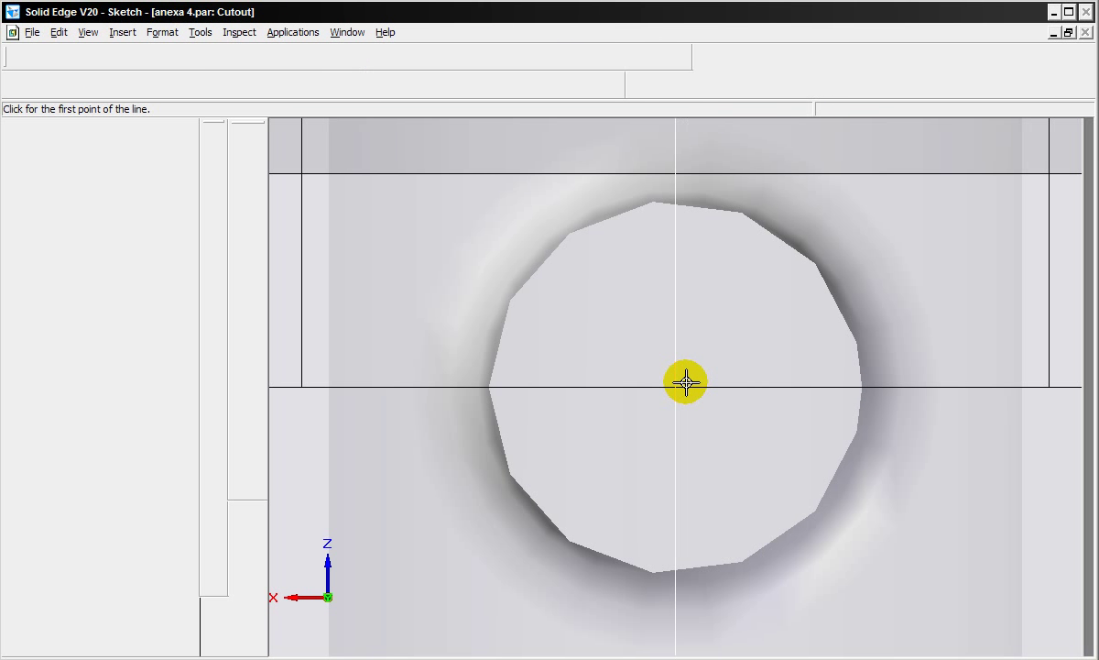
pyautogui.click(242, 222)
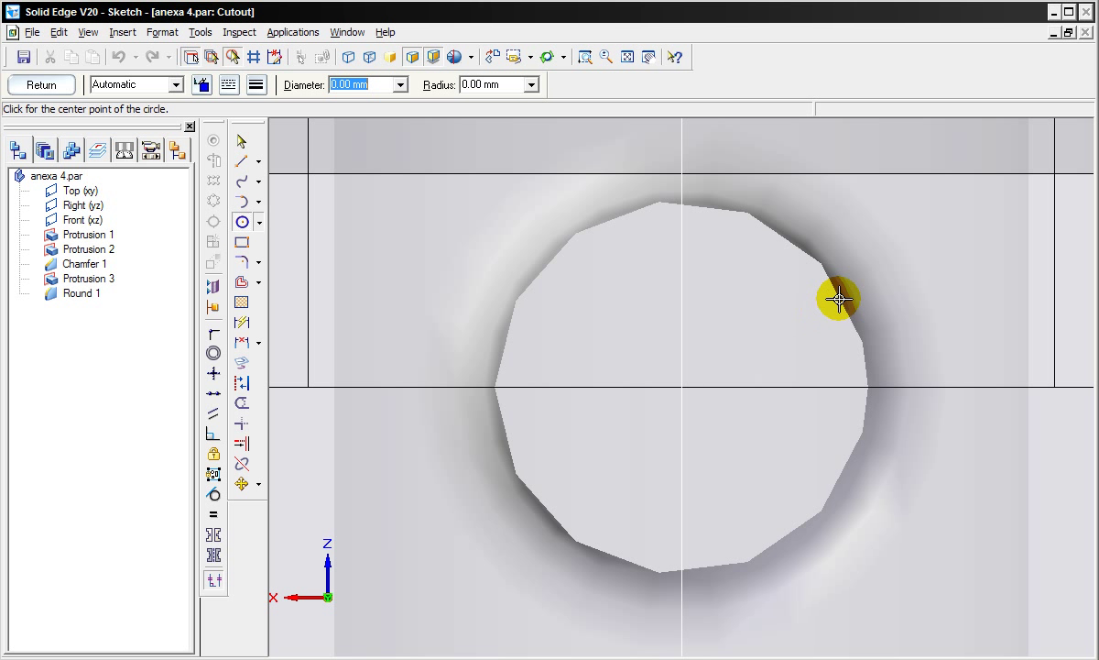
pyautogui.click(680, 387)
pyautogui.click(738, 335)
pyautogui.click(246, 324)
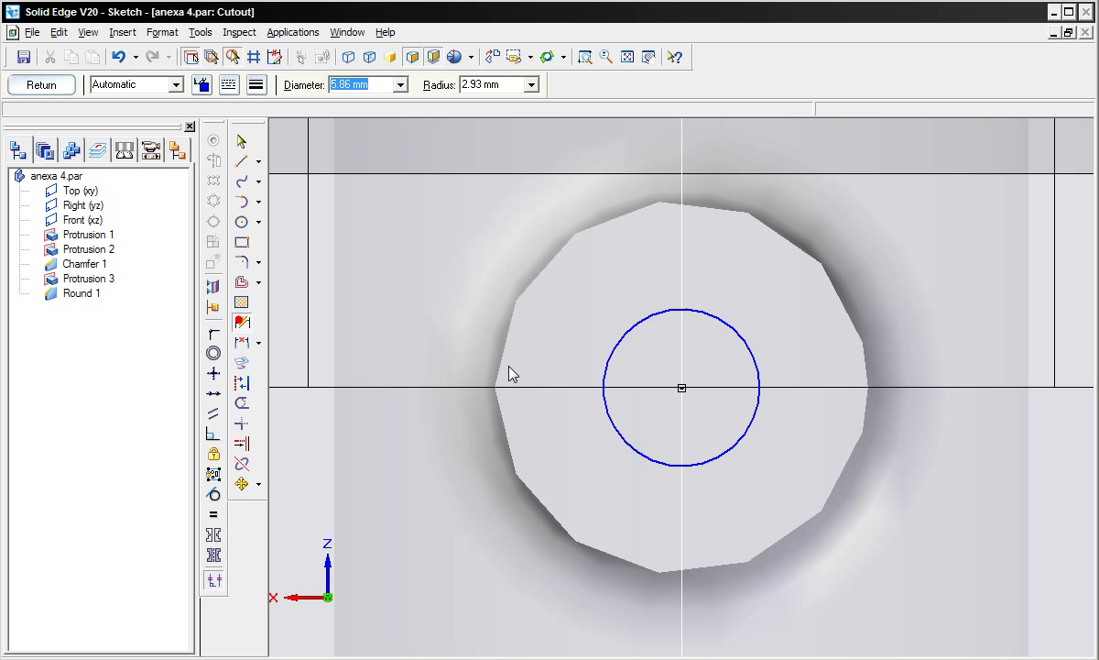
pyautogui.click(615, 342)
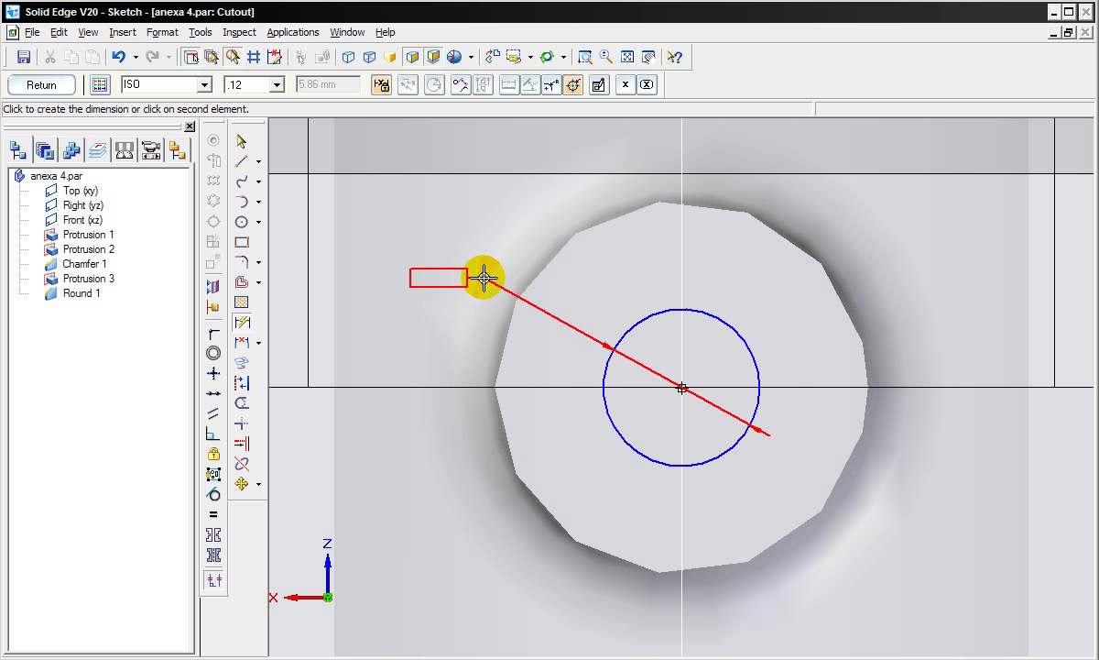
pyautogui.click(458, 266)
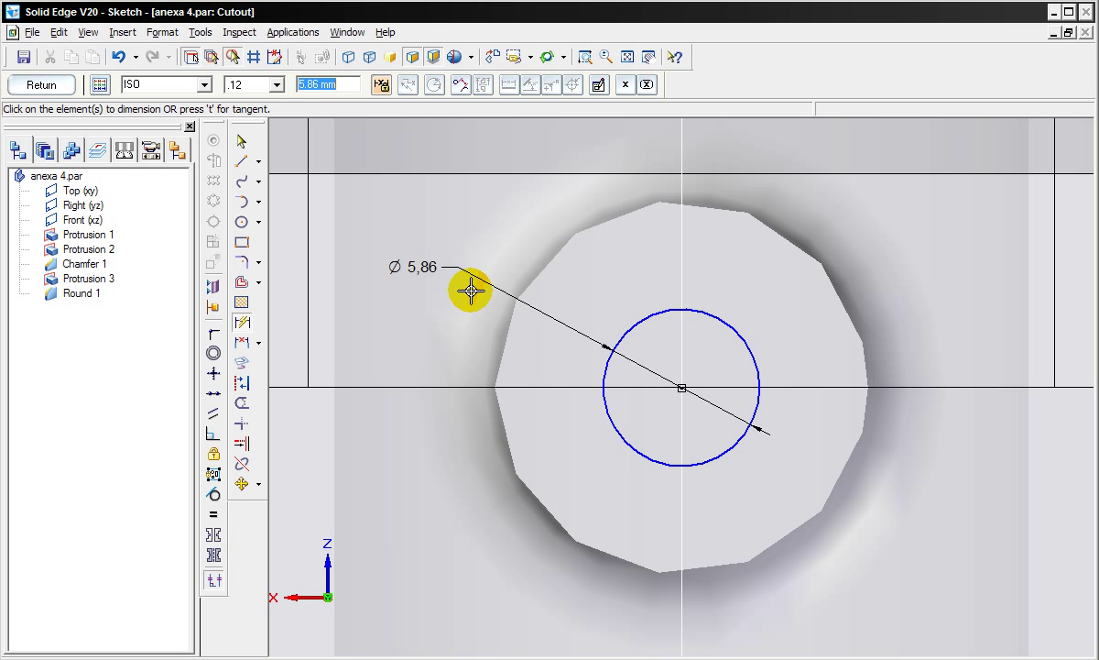
pyautogui.click(328, 84)
pyautogui.write('10')
pyautogui.press('Return')
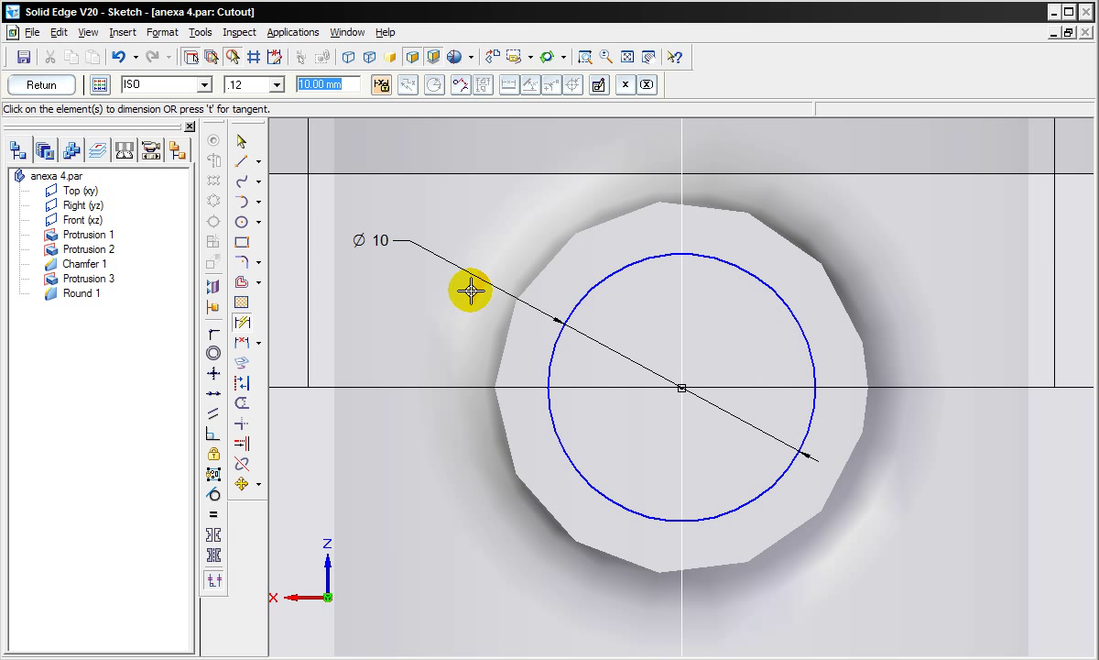
# - Accept the profile and cut the Ø10 hole Through All into the boss
pyautogui.click(41, 84)
pyautogui.click(37, 85)
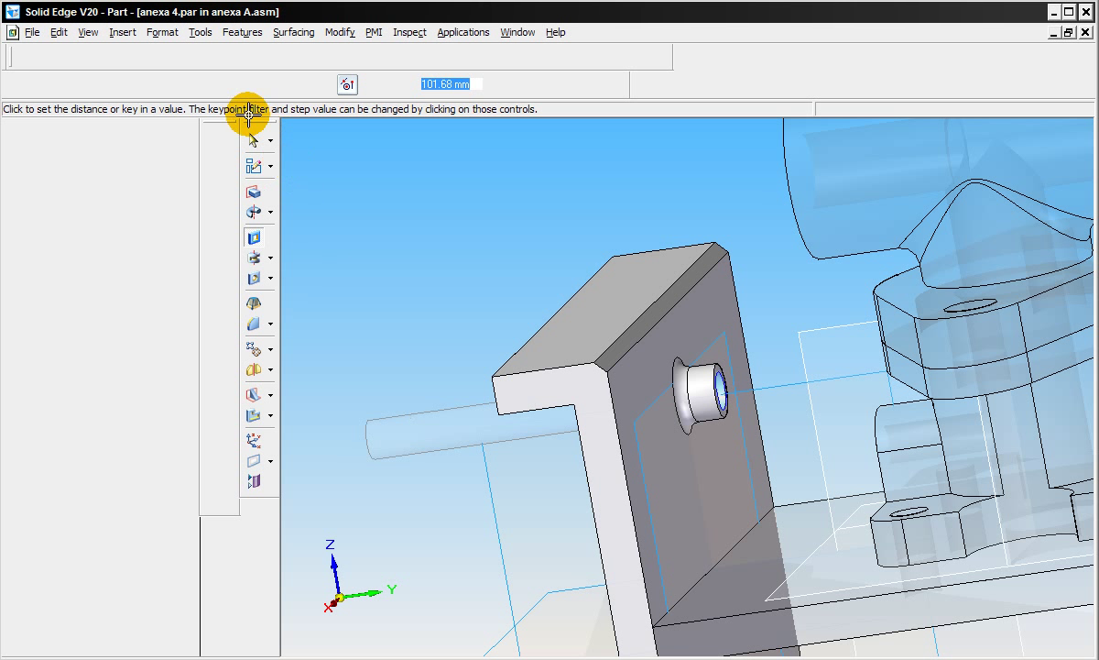
pyautogui.click(247, 86)
pyautogui.click(435, 396)
pyautogui.rightClick(412, 403)
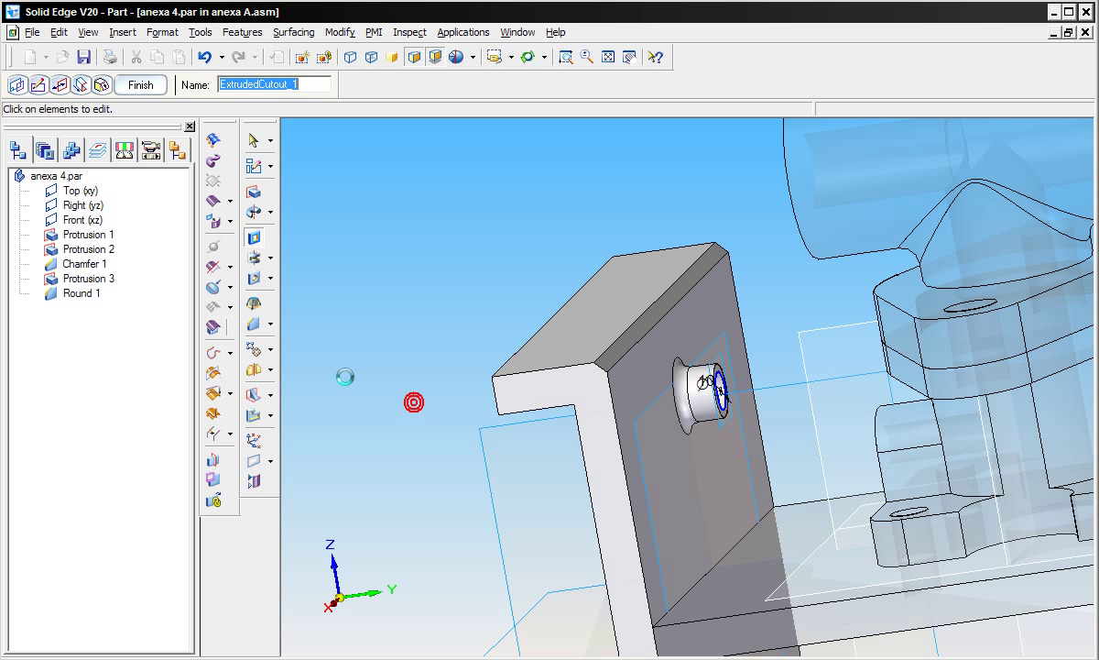
pyautogui.click(140, 84)
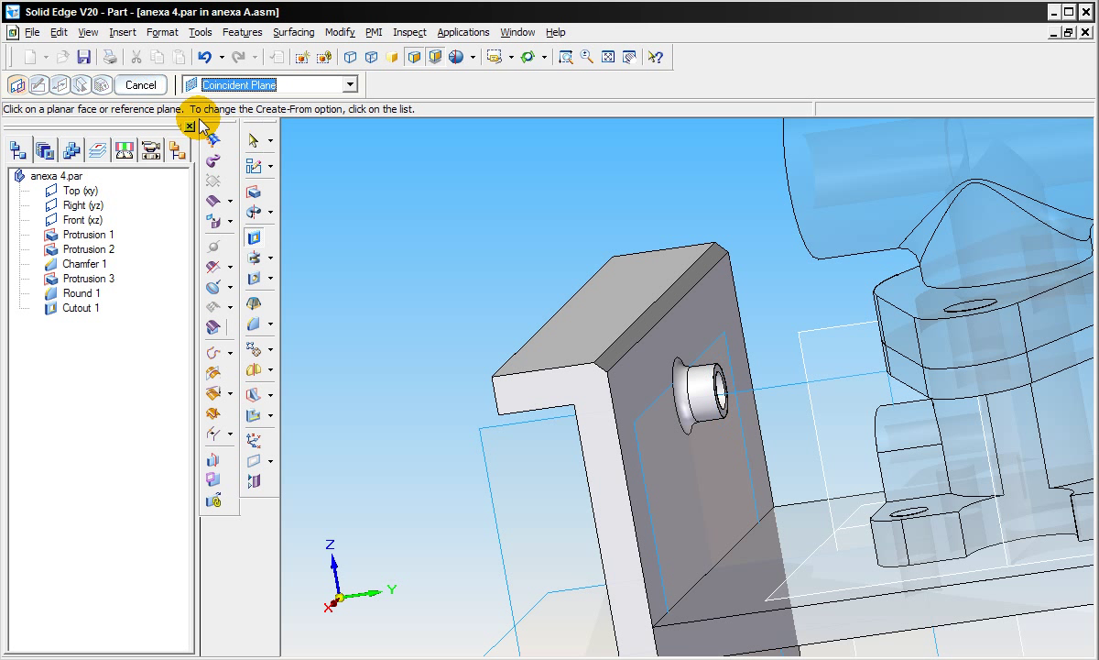
# - Refit and orbit the view, then start a Hole sketch on the bracket face
pyautogui.click(253, 139)
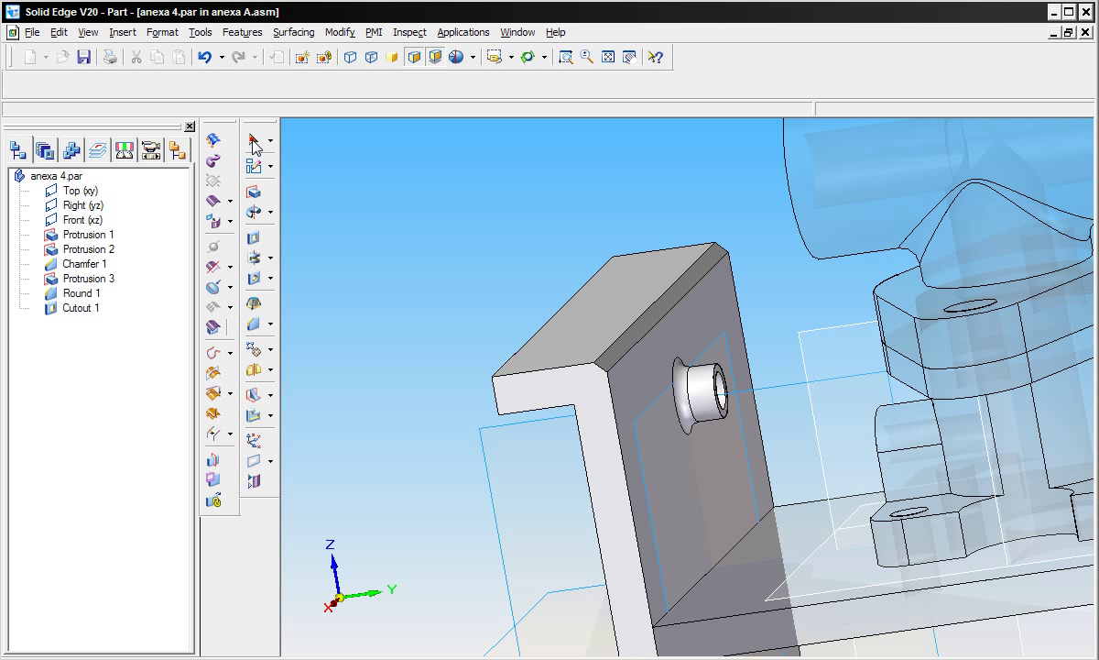
pyautogui.click(608, 57)
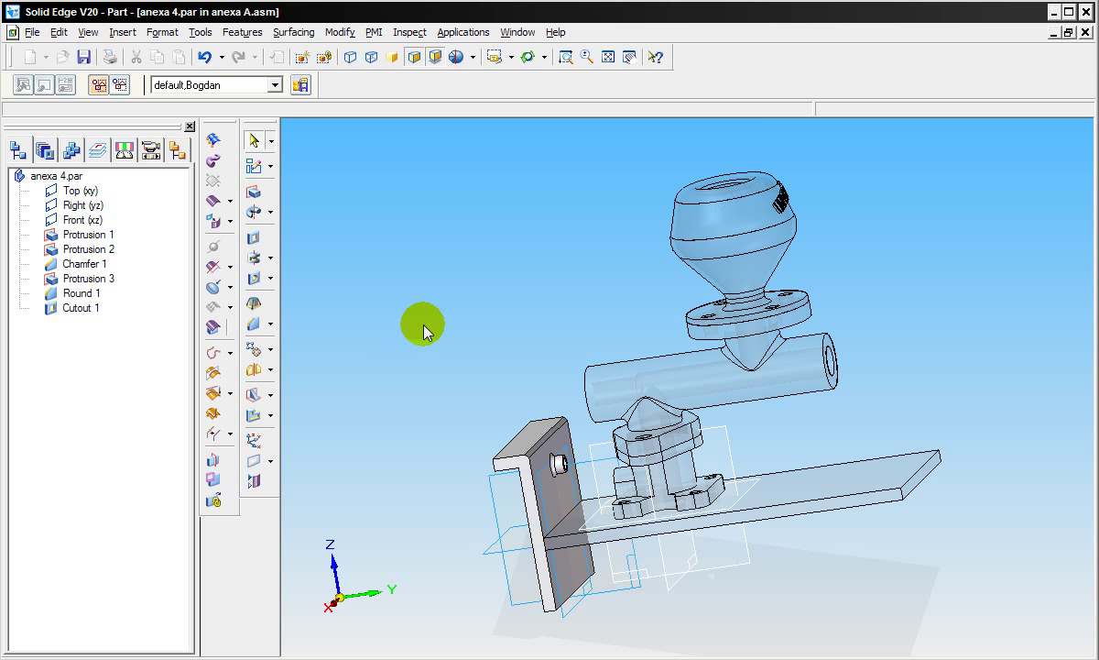
pyautogui.moveTo(449, 326); pyautogui.dragTo(503, 411, button='middle')
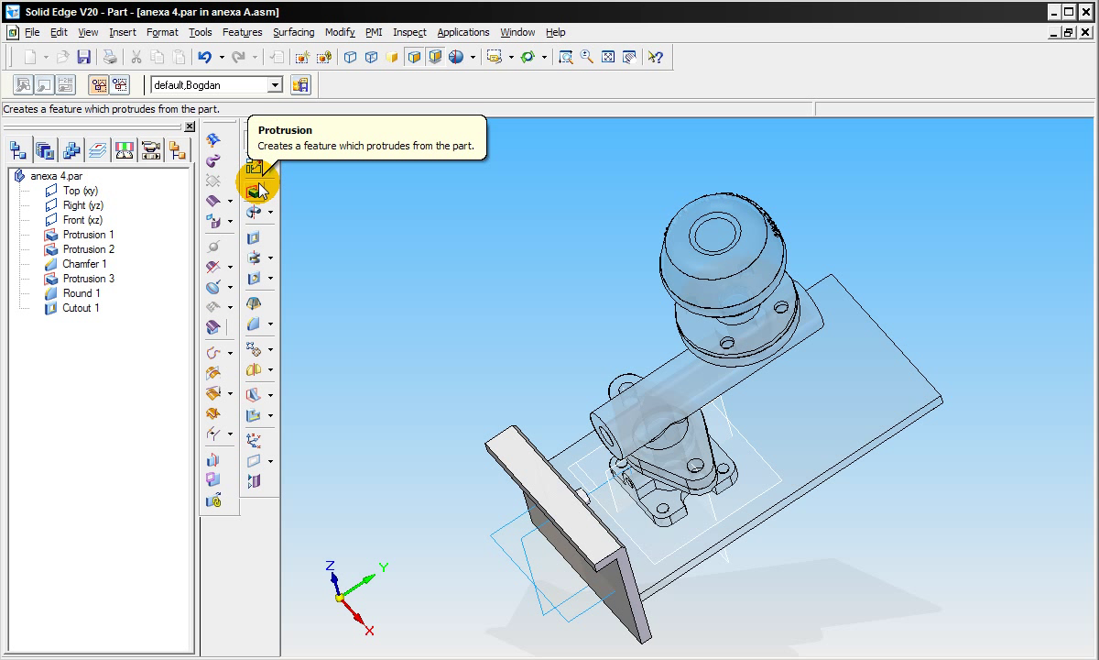
pyautogui.click(257, 277)
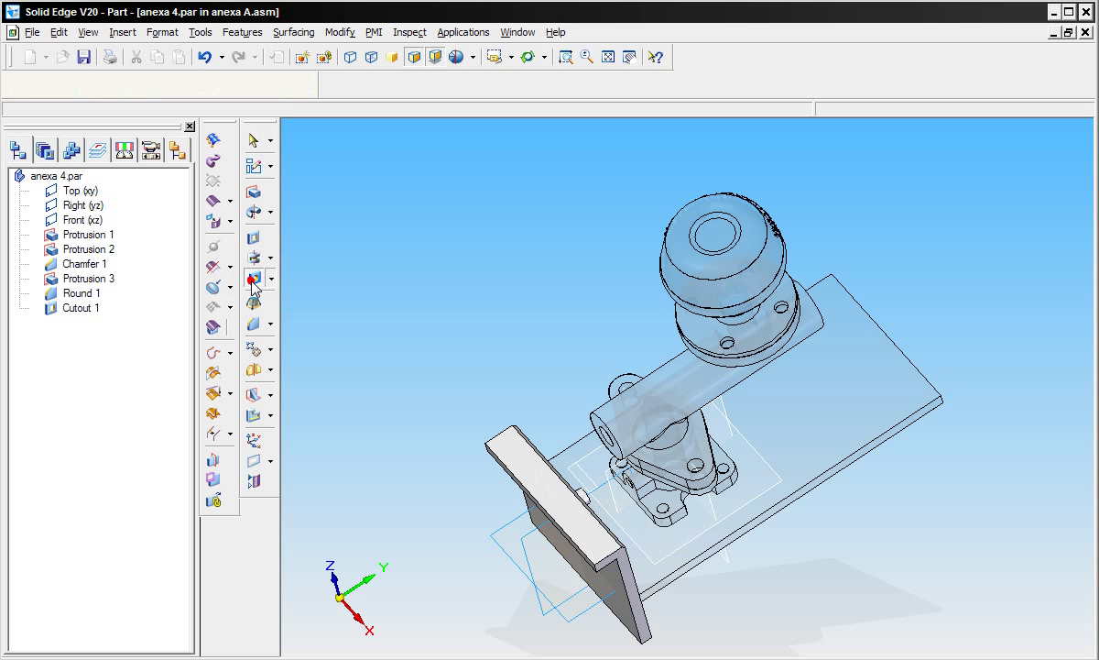
pyautogui.click(515, 483)
pyautogui.click(513, 465)
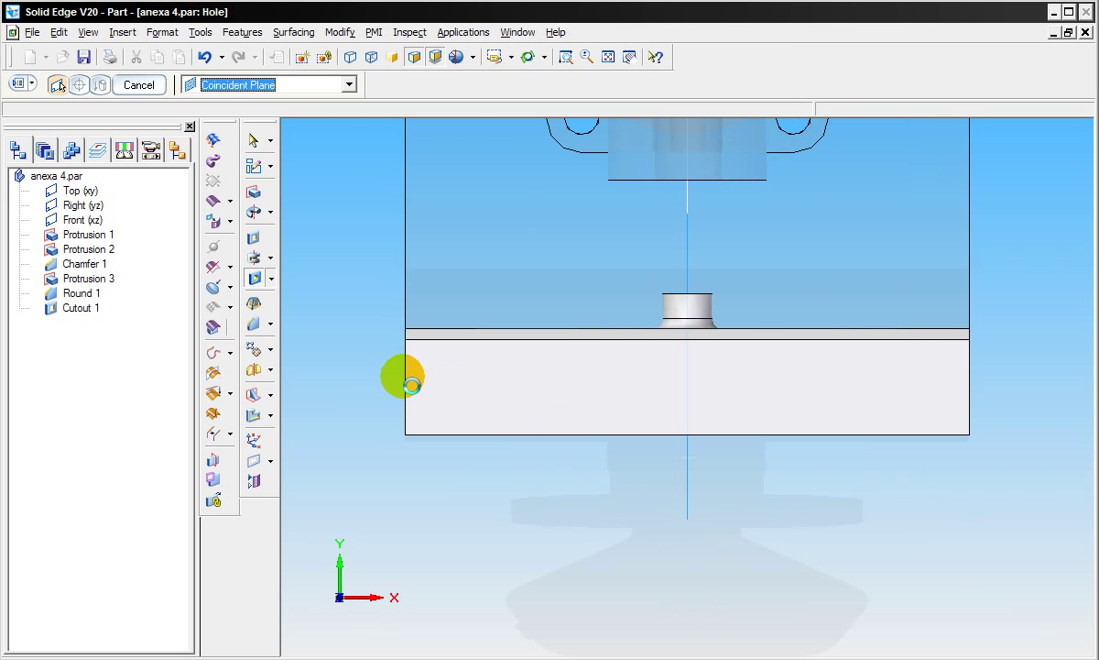
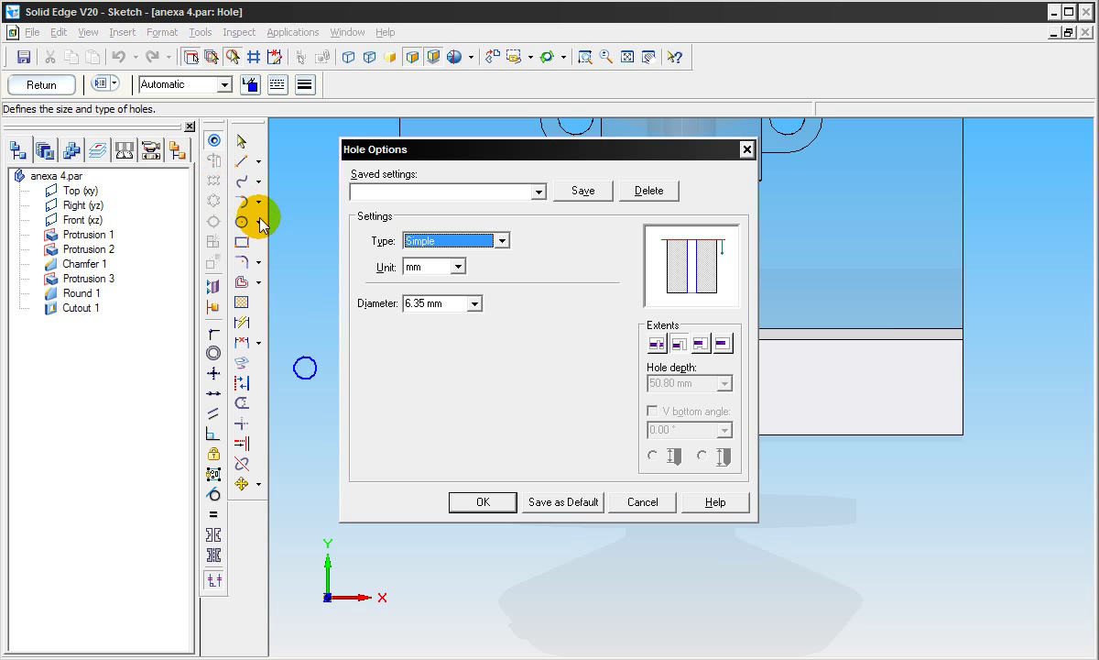
# - Define the hole as a threaded M6 hole, 6 mm diameter, threaded to hole extent
pyautogui.click(481, 240)
pyautogui.click(467, 268)
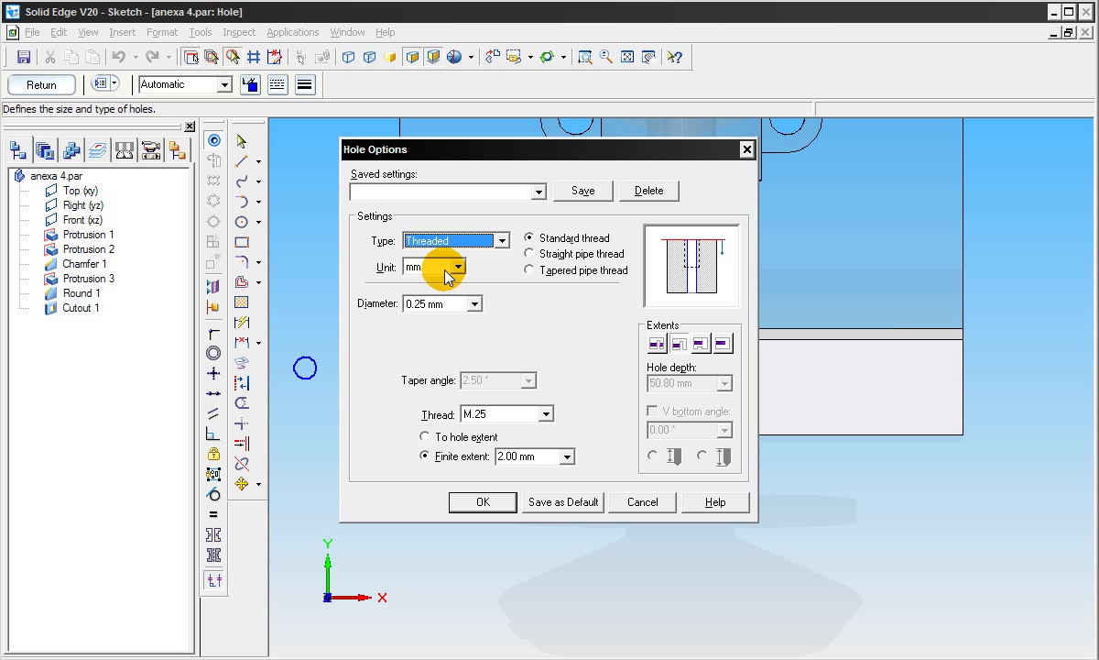
pyautogui.click(474, 303)
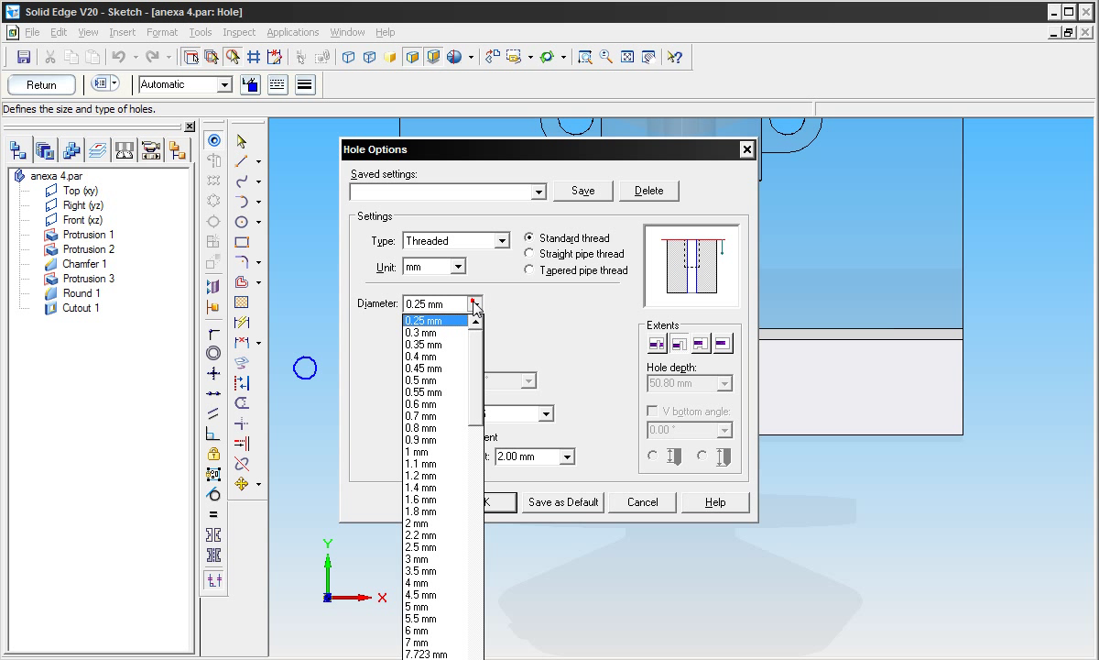
pyautogui.click(451, 630)
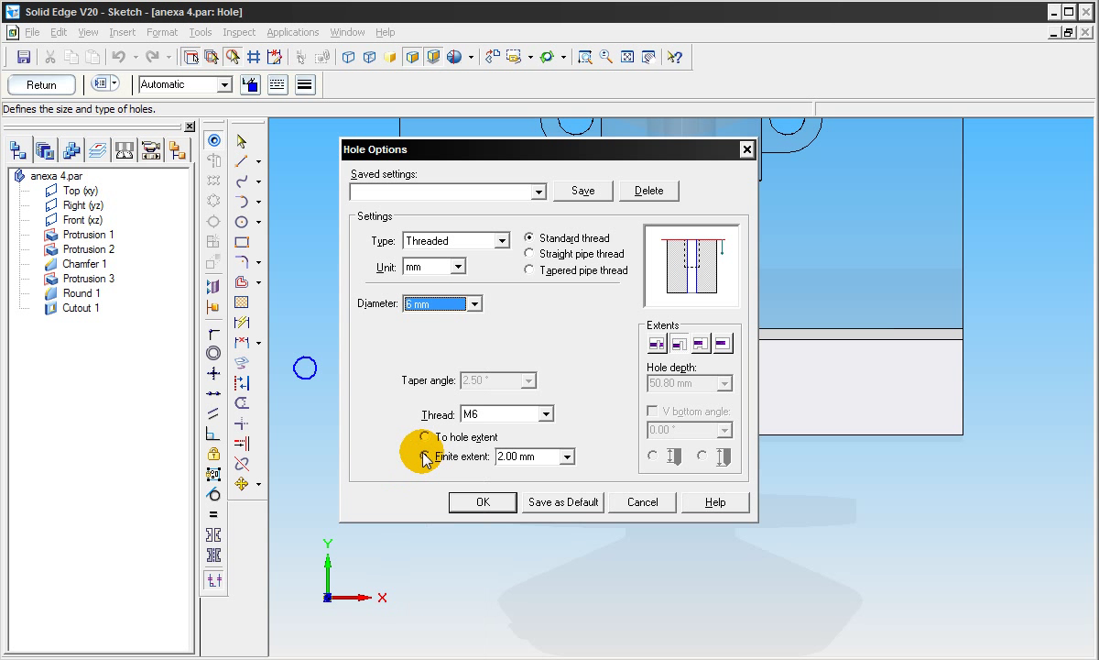
pyautogui.click(426, 437)
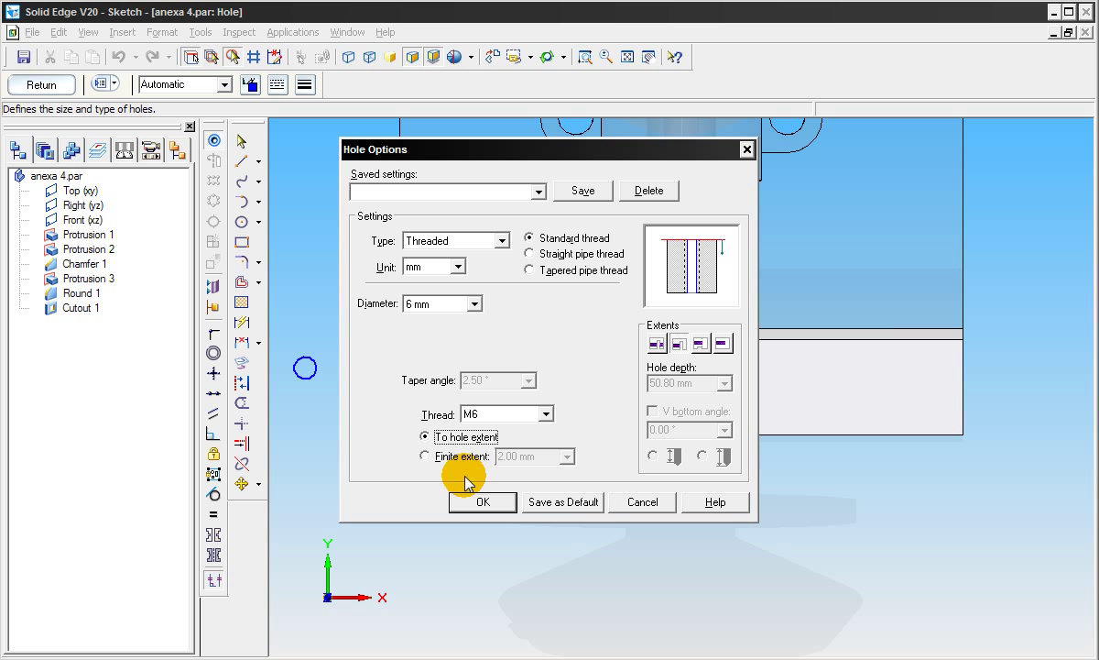
pyautogui.click(481, 501)
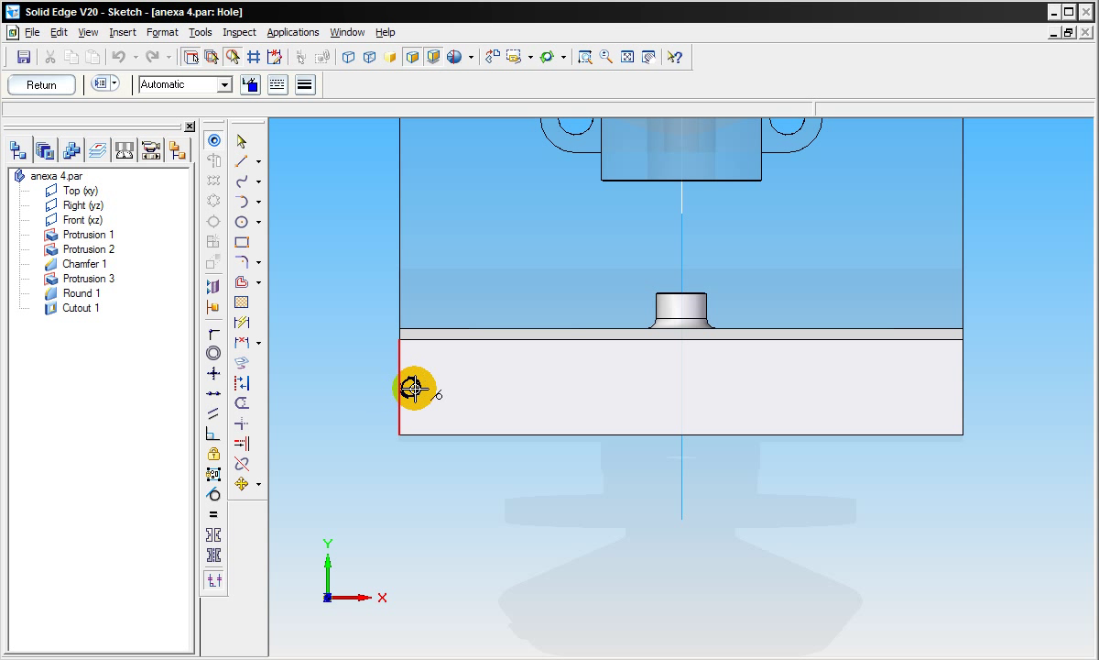
# - Place the hole circles on the lower plate face and finish placing them
pyautogui.click(527, 370)
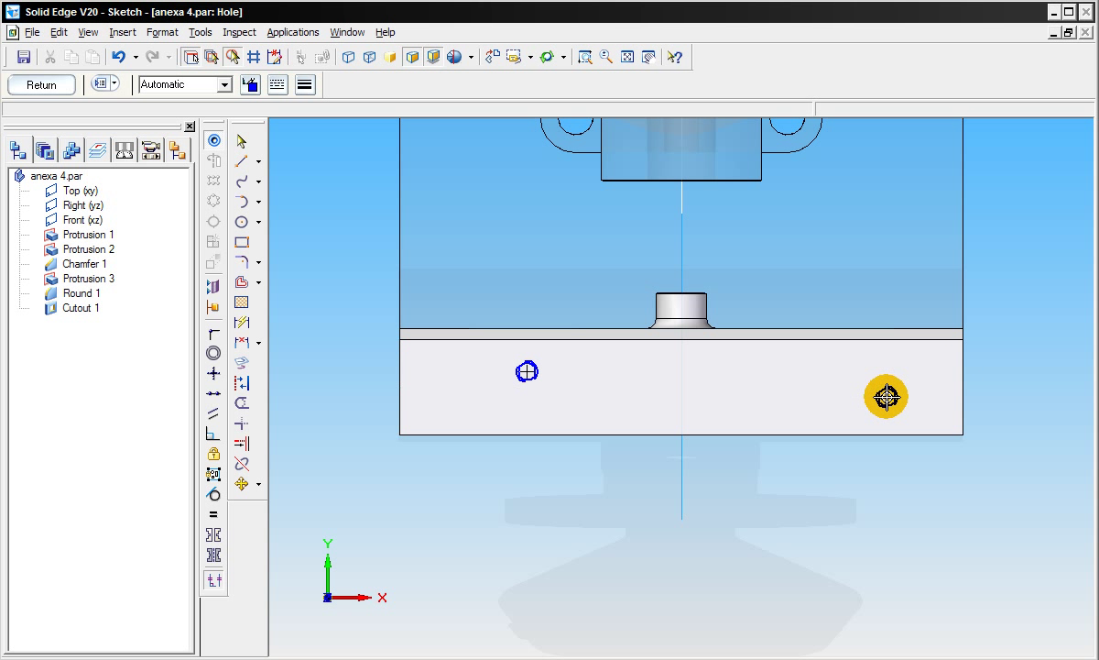
pyautogui.click(243, 147)
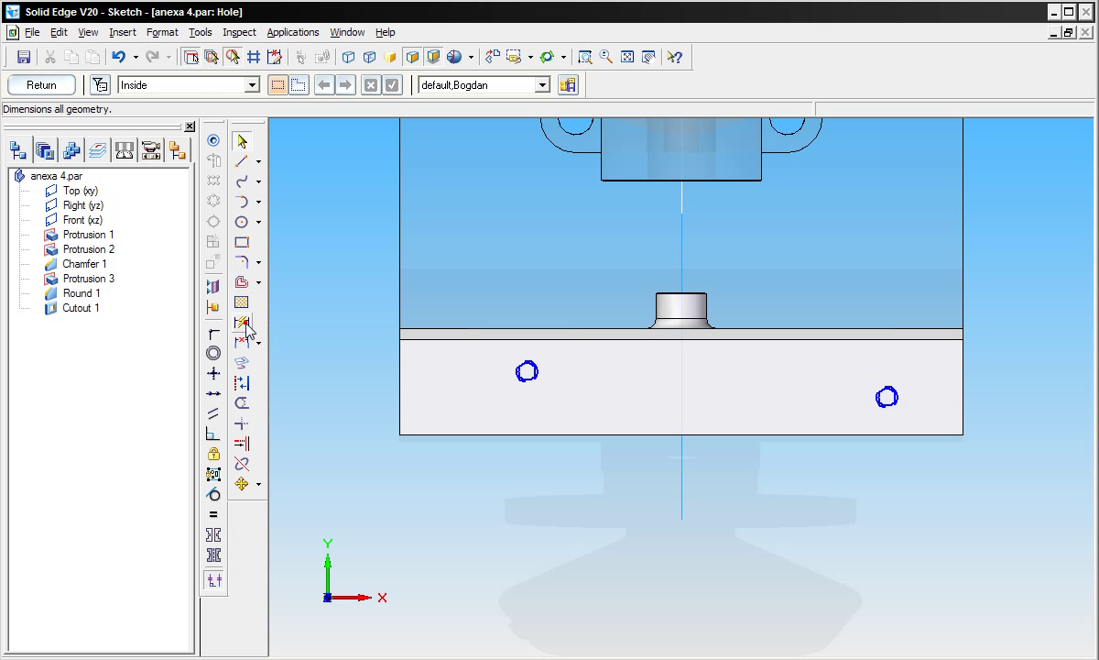
# - Dimension the left hole circle 10 mm above the plate's bottom edge
pyautogui.click(242, 323)
pyautogui.click(526, 379)
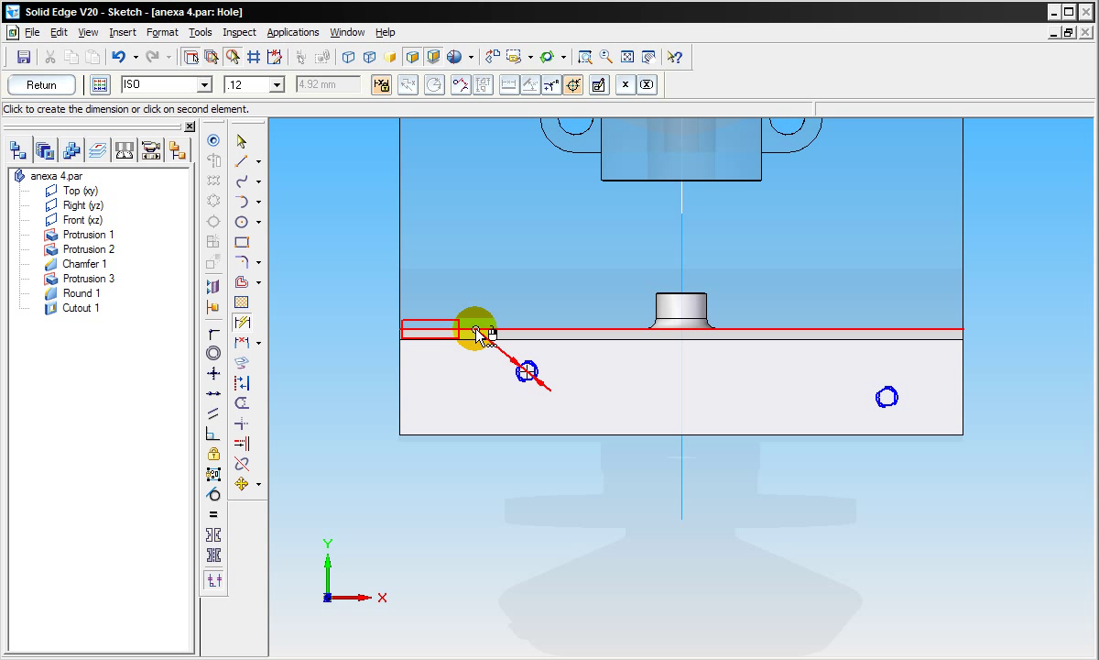
pyautogui.click(514, 435)
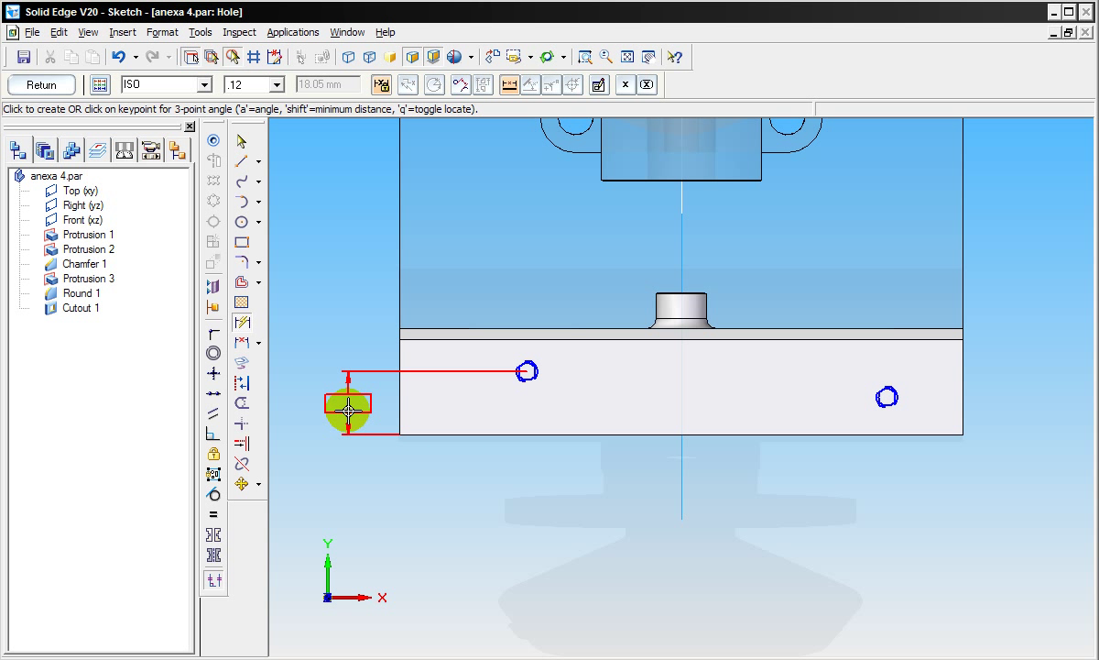
pyautogui.click(347, 408)
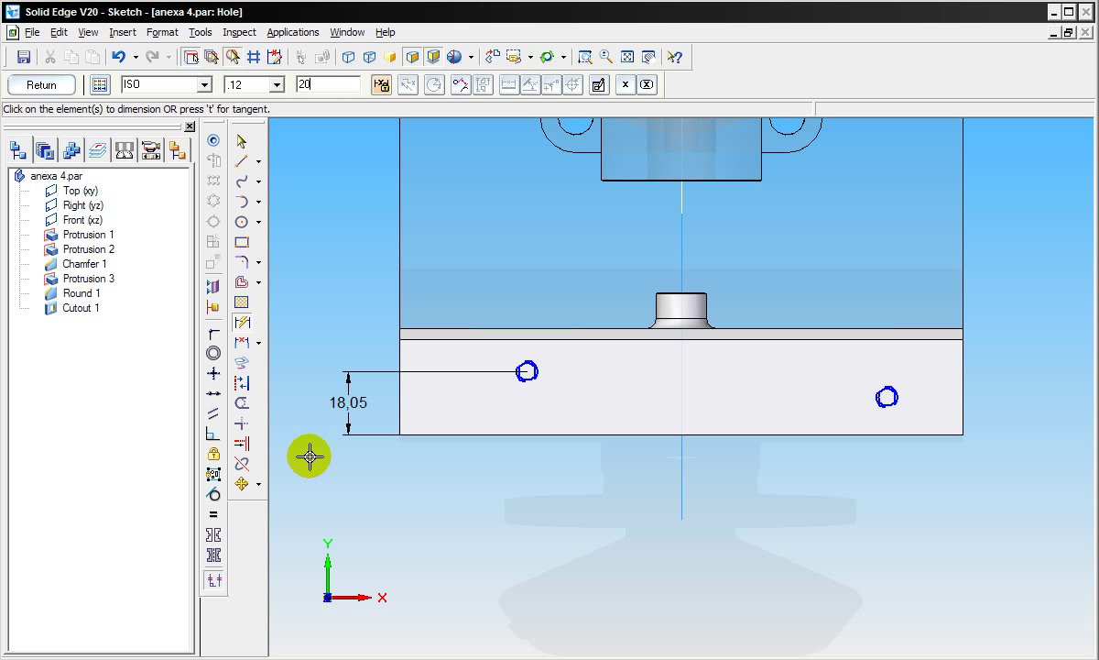
pyautogui.press('Return')
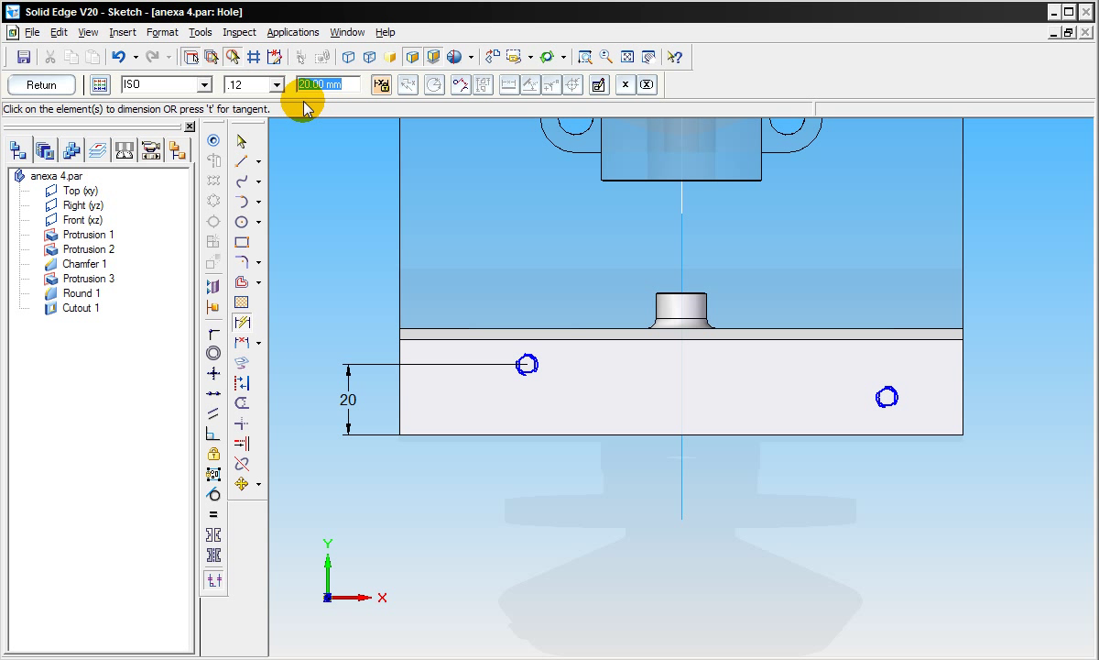
pyautogui.write('1')
pyautogui.press('Return')
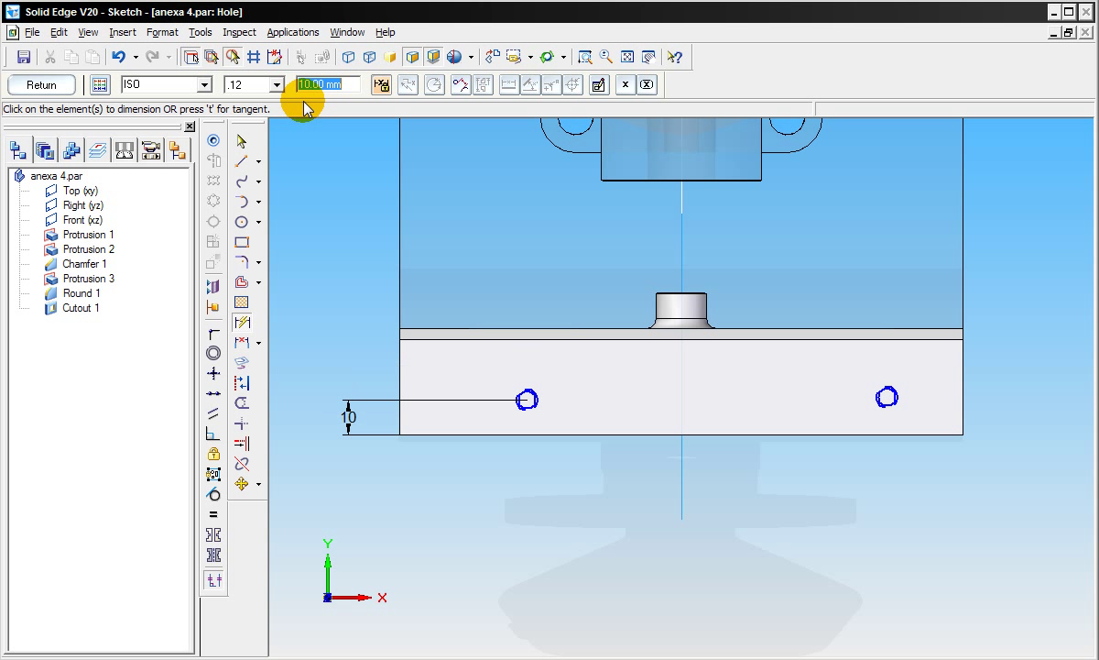
# - Align the right hole's centre horizontally with the left hole's centre
pyautogui.click(214, 392)
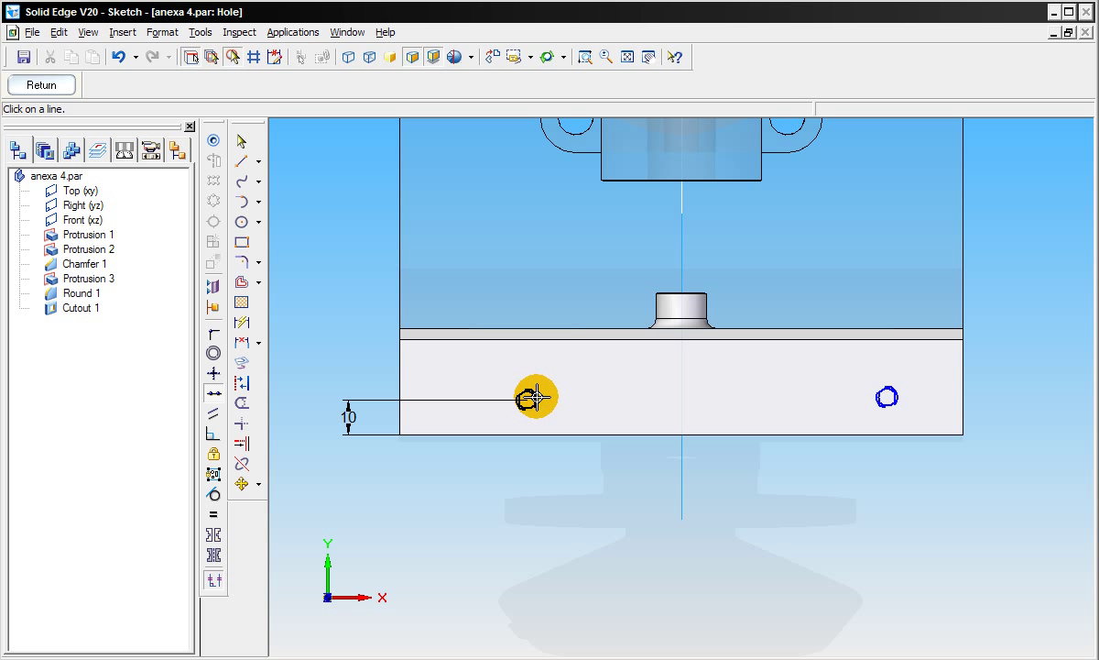
pyautogui.click(241, 140)
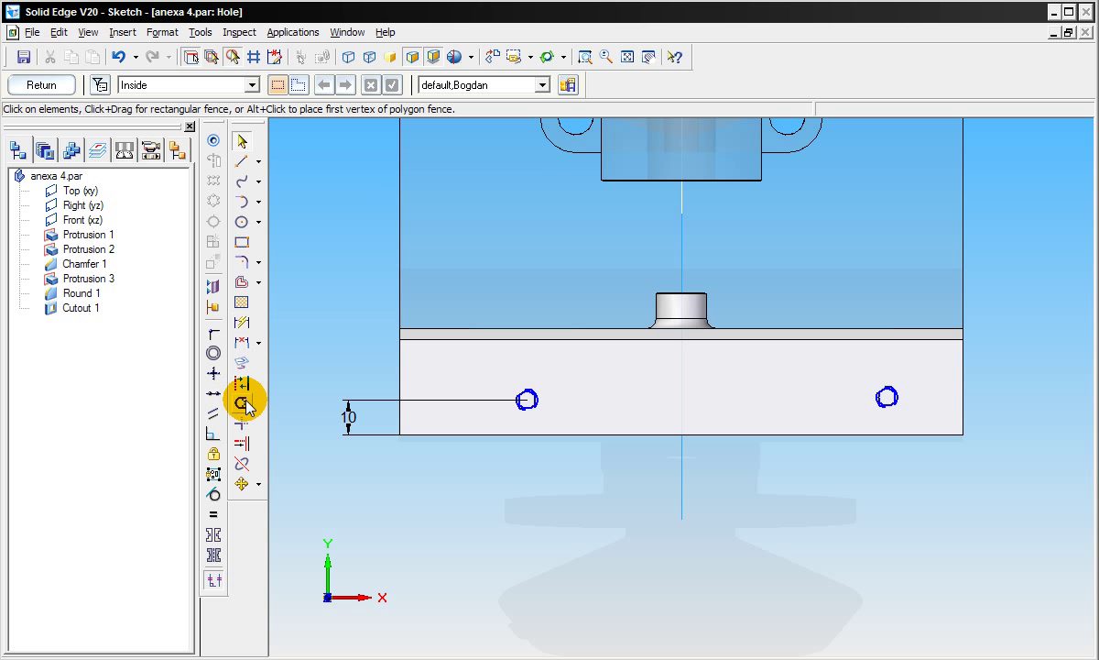
pyautogui.click(214, 356)
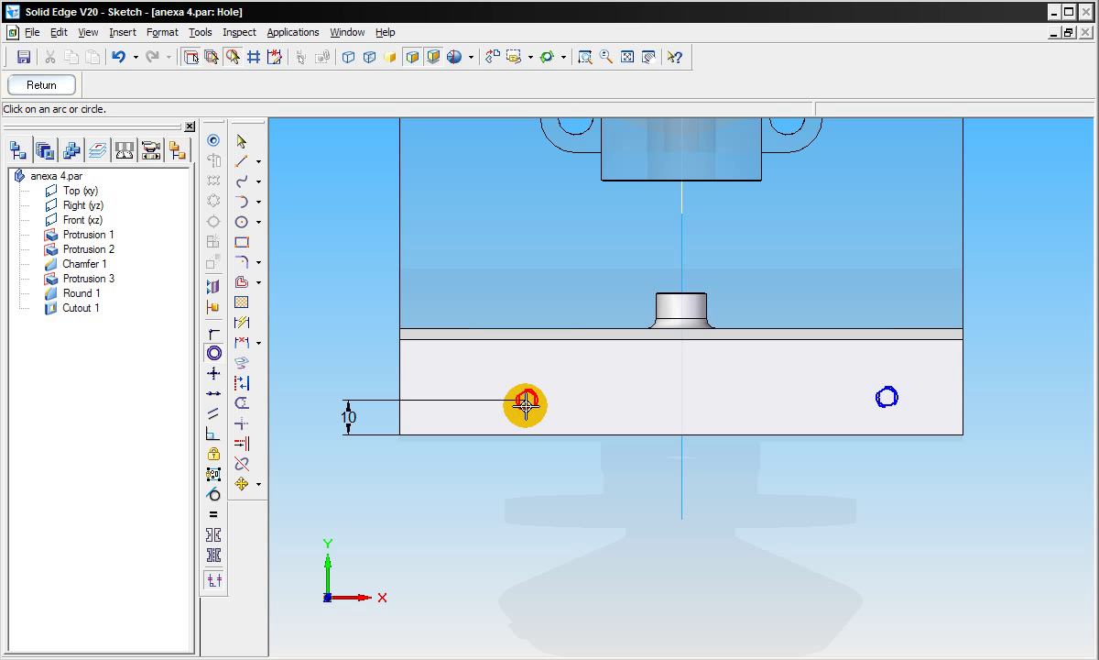
pyautogui.click(525, 404)
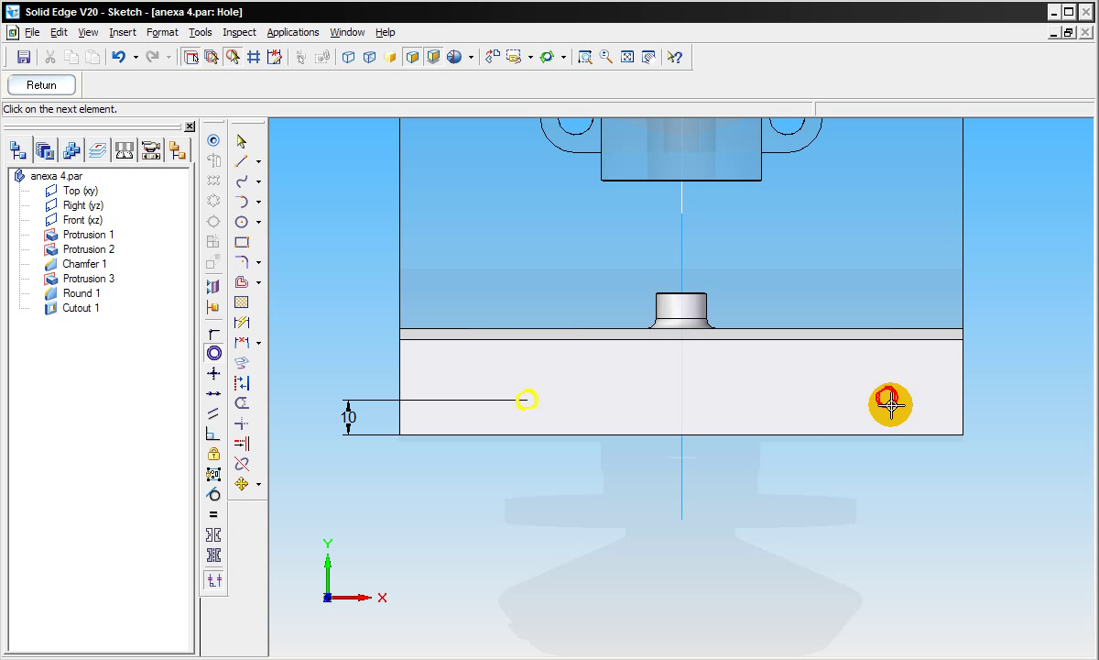
pyautogui.click(241, 140)
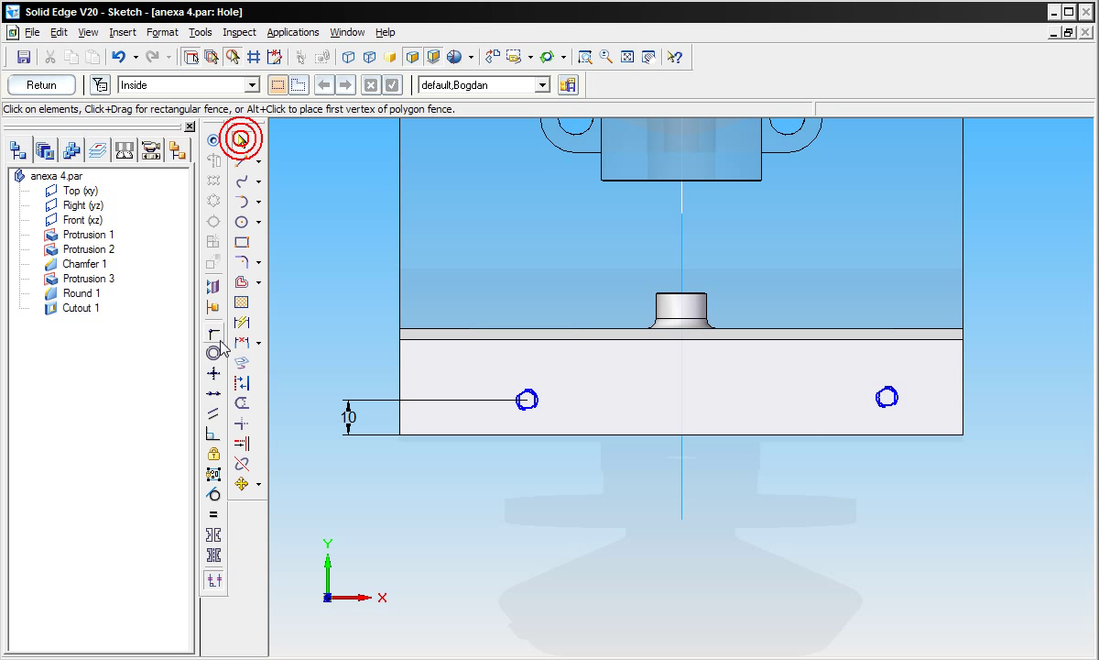
pyautogui.click(215, 394)
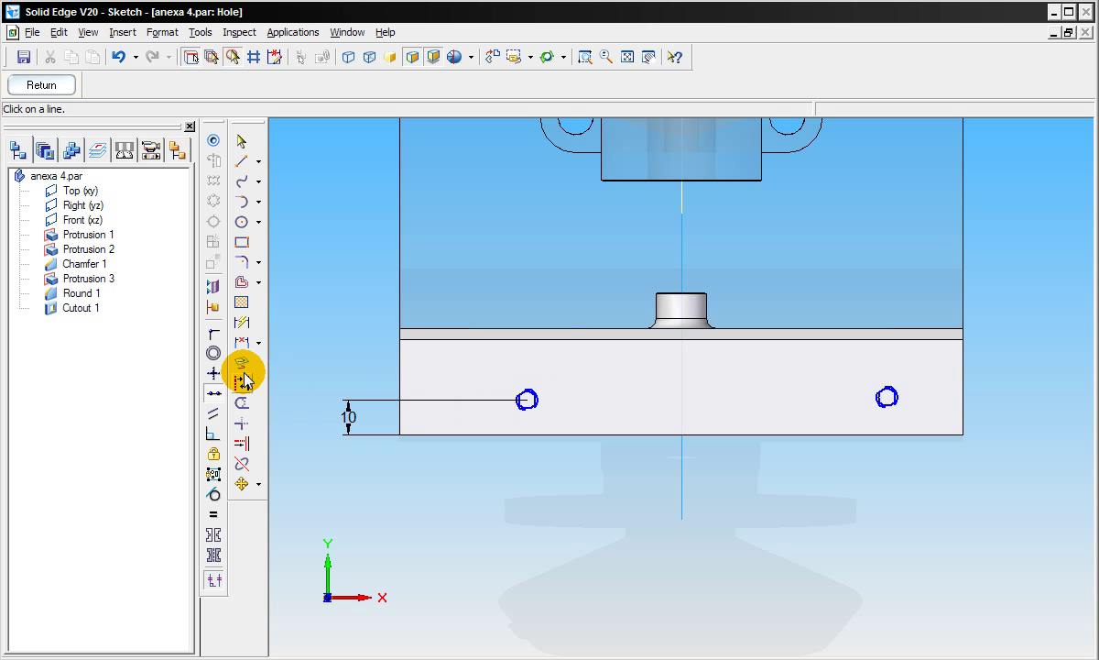
pyautogui.click(215, 375)
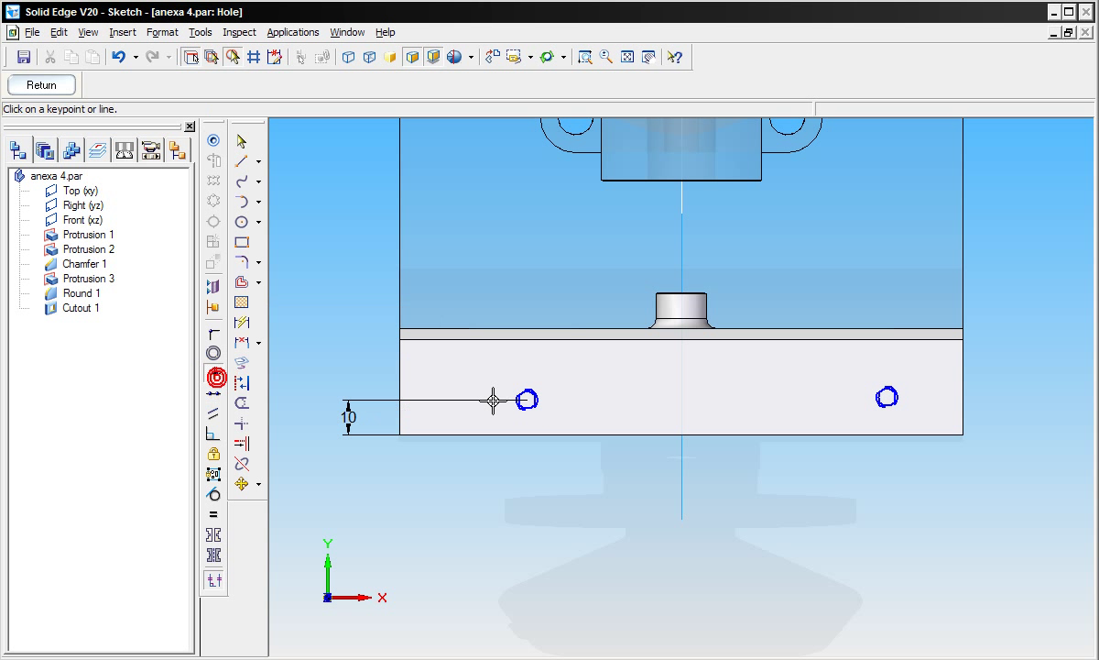
pyautogui.click(526, 400)
pyautogui.click(887, 397)
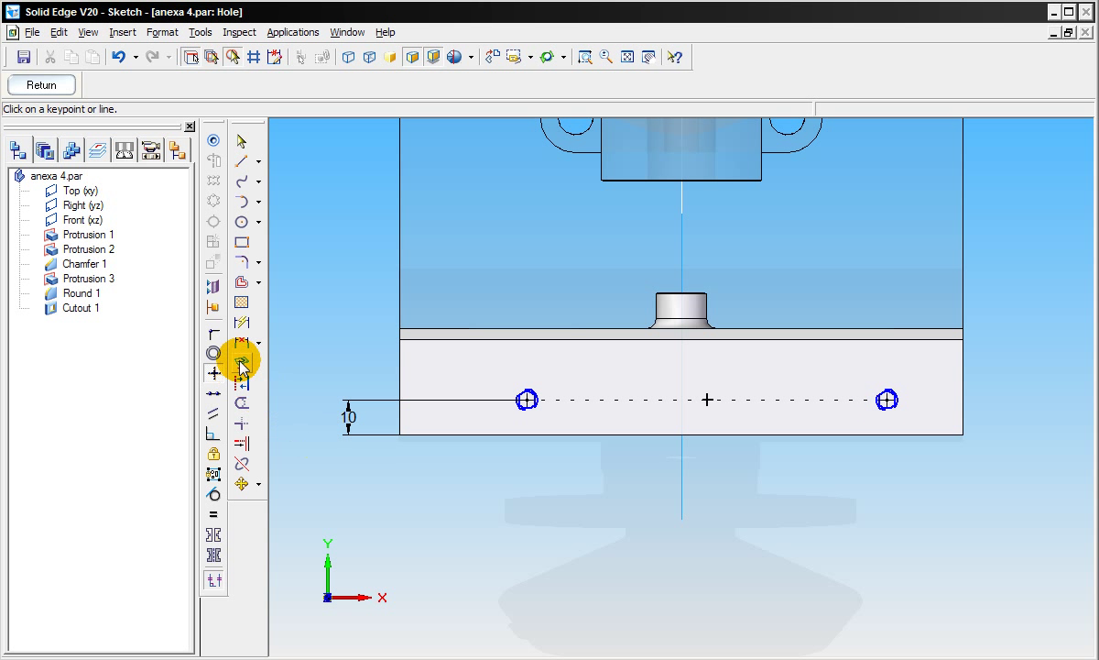
pyautogui.click(241, 322)
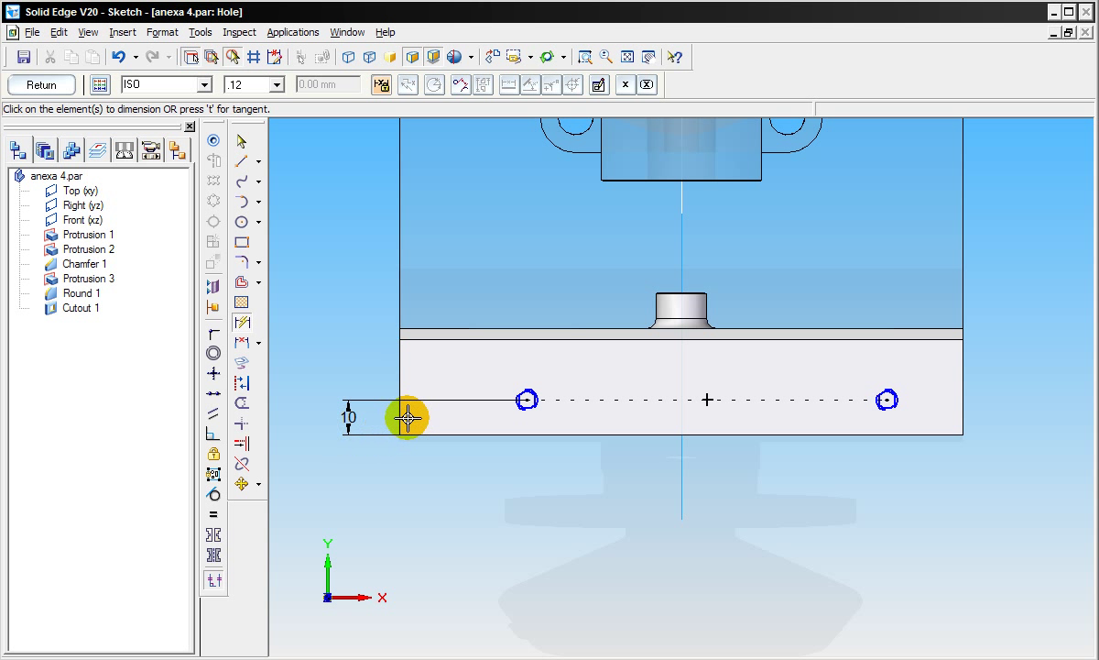
# - Dimension the left and right holes 30 mm from the plate's left and right edges
pyautogui.click(400, 417)
pyautogui.click(529, 401)
pyautogui.click(497, 471)
pyautogui.write('30')
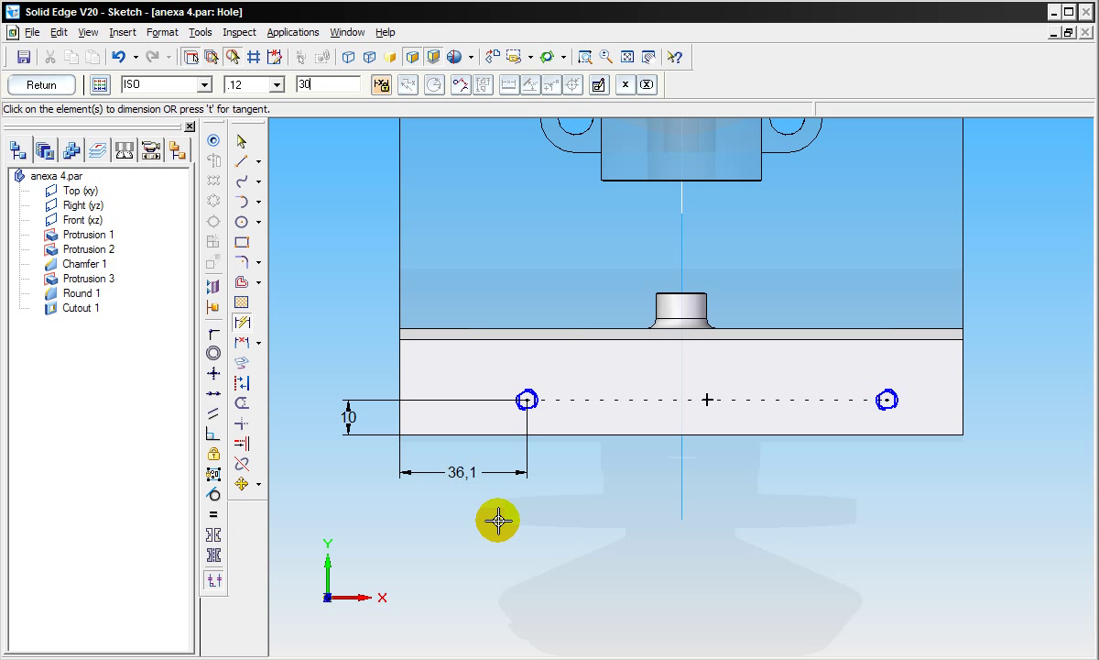
pyautogui.press('Return')
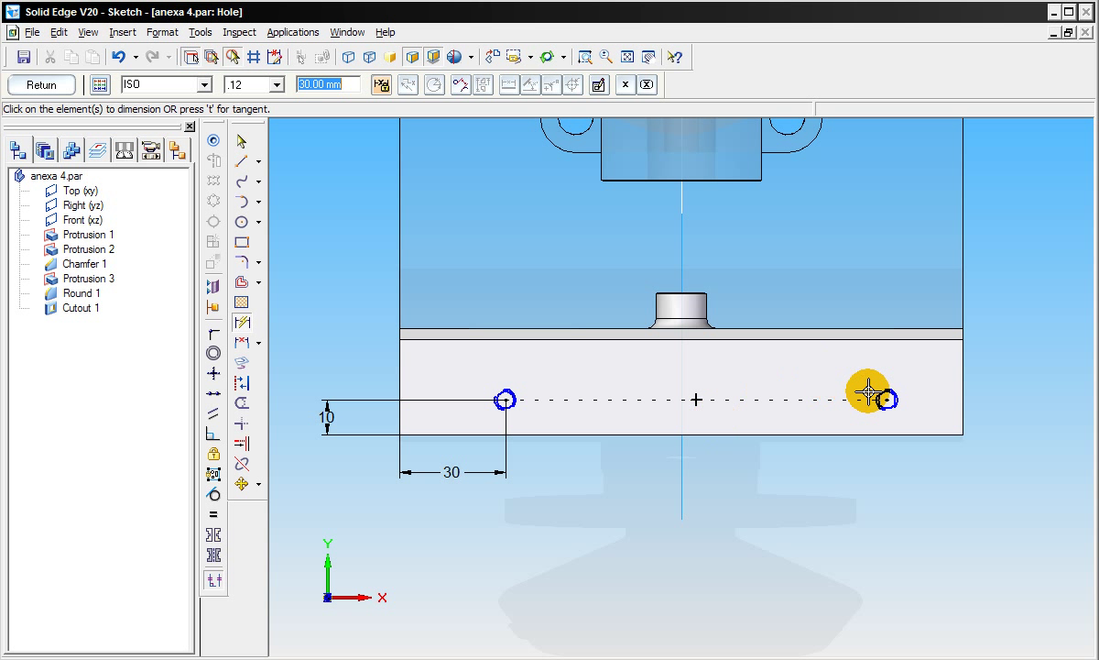
pyautogui.click(888, 400)
pyautogui.click(961, 402)
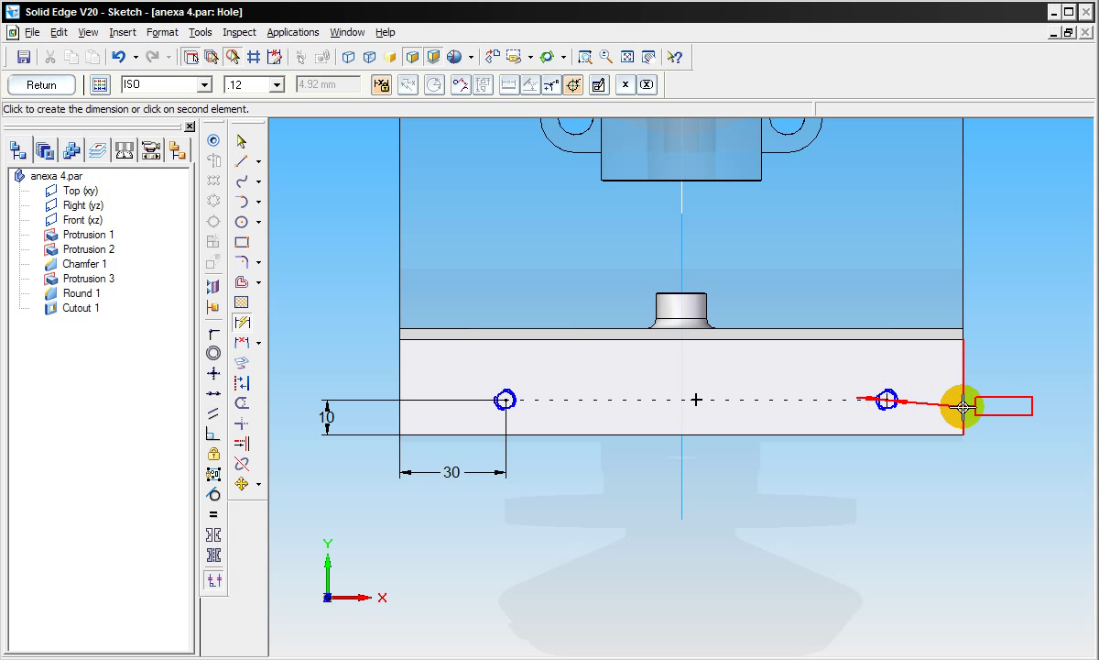
pyautogui.click(927, 484)
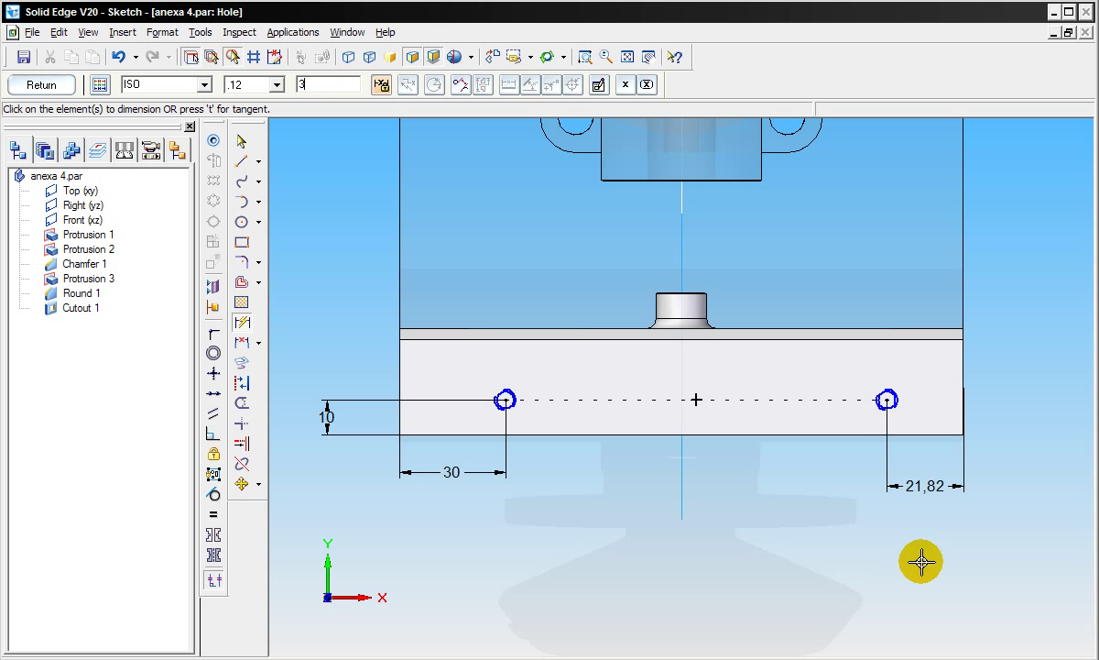
pyautogui.write('0')
pyautogui.press('Return')
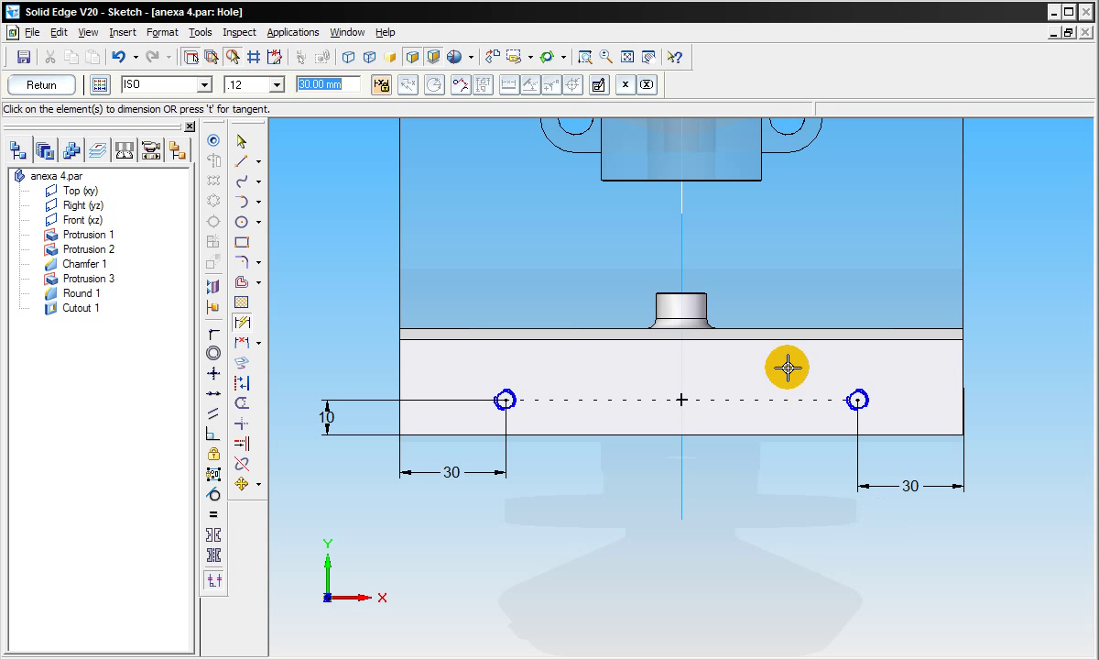
# - Finish the hole sketch and complete the Hole 1 feature on the bracket
pyautogui.click(39, 87)
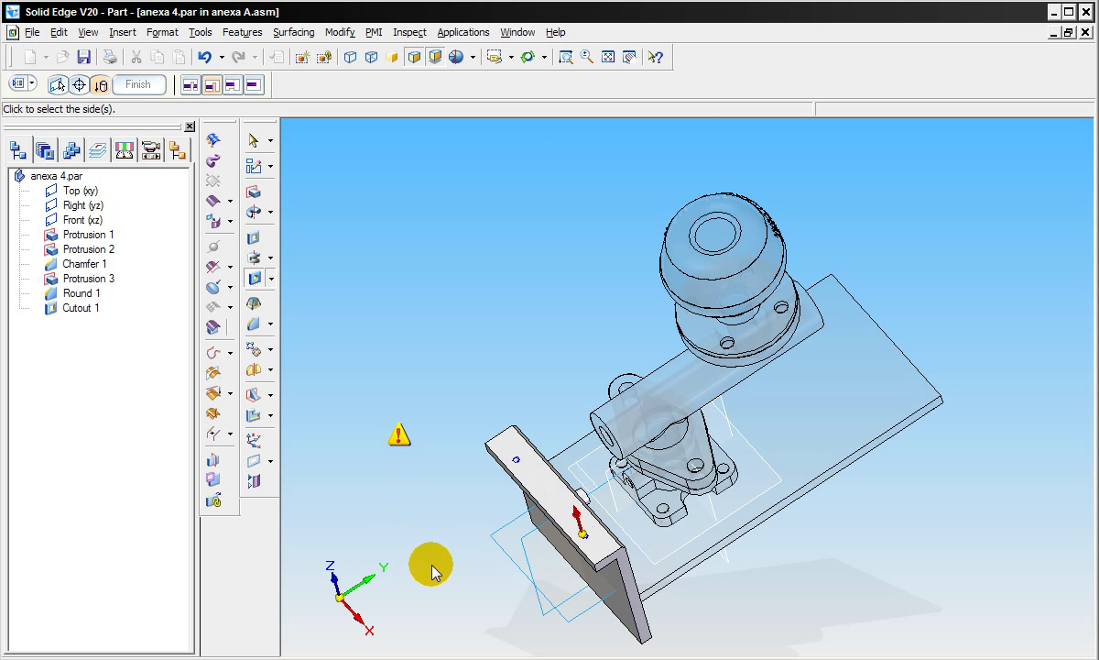
pyautogui.click(456, 620)
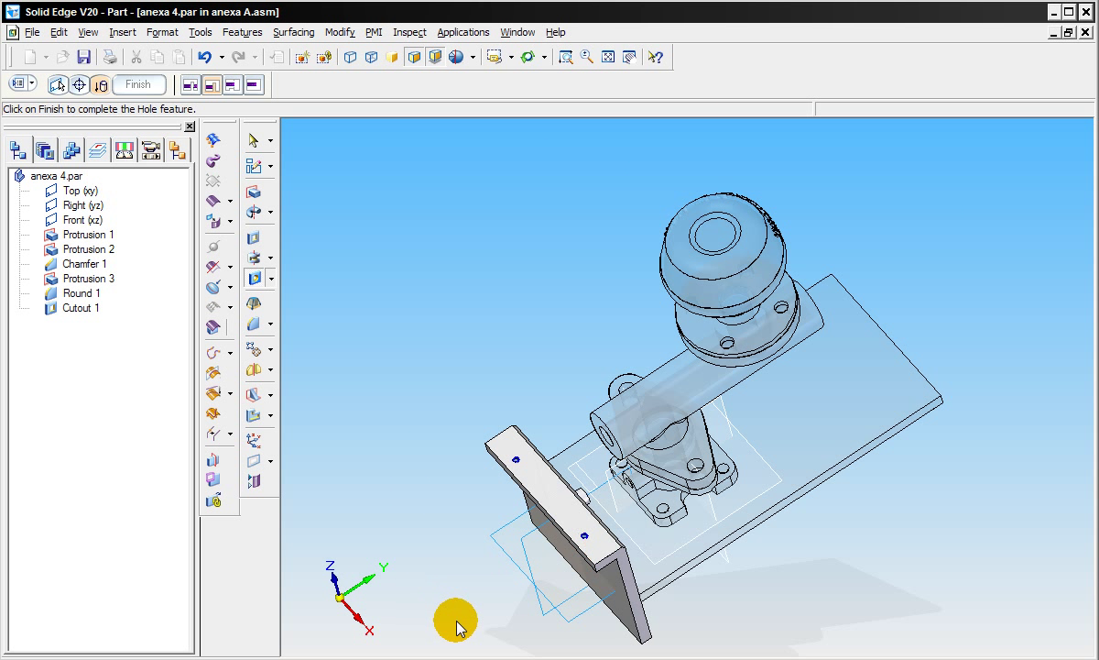
pyautogui.click(138, 84)
pyautogui.click(138, 84)
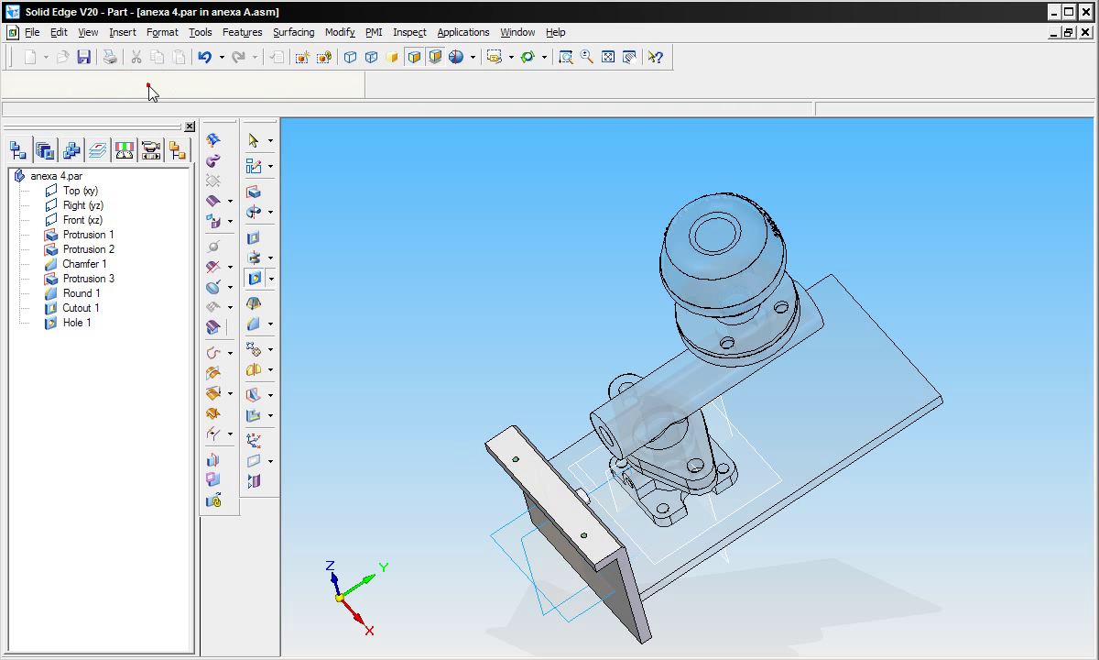
pyautogui.rightClick(336, 274)
pyautogui.moveTo(431, 348)
pyautogui.mouseDown(button='middle')
pyautogui.moveTo(314, 238)
pyautogui.moveTo(322, 230)
pyautogui.mouseUp(button='middle')
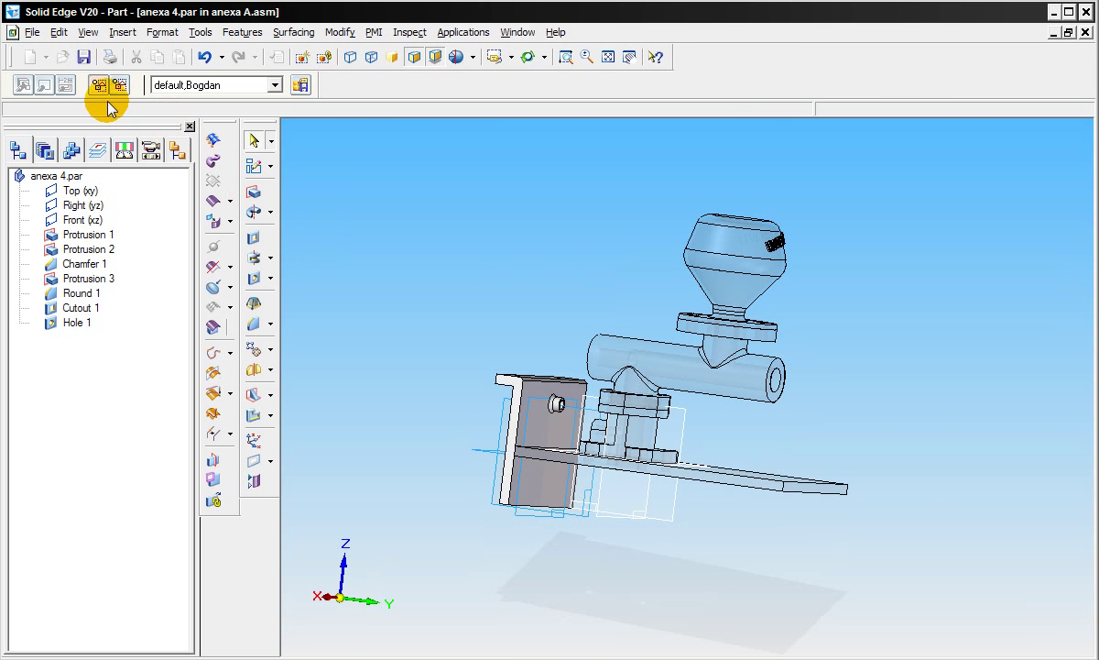
# - Save anexa 4.par and close it to return to the anexa A.asm assembly
pyautogui.click(83, 57)
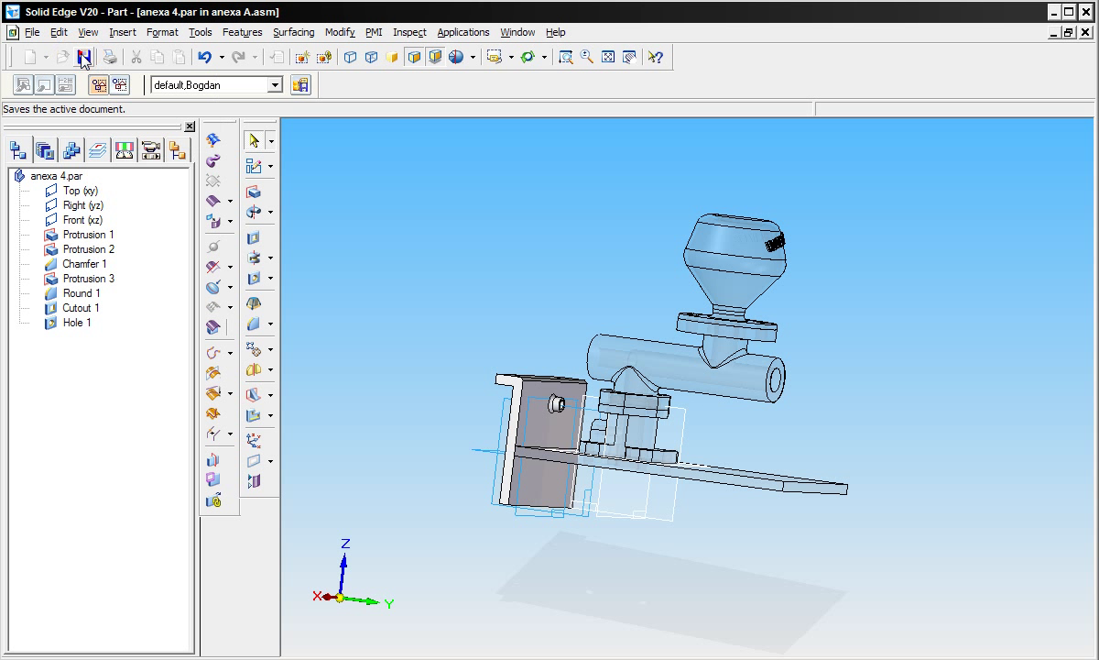
pyautogui.click(32, 32)
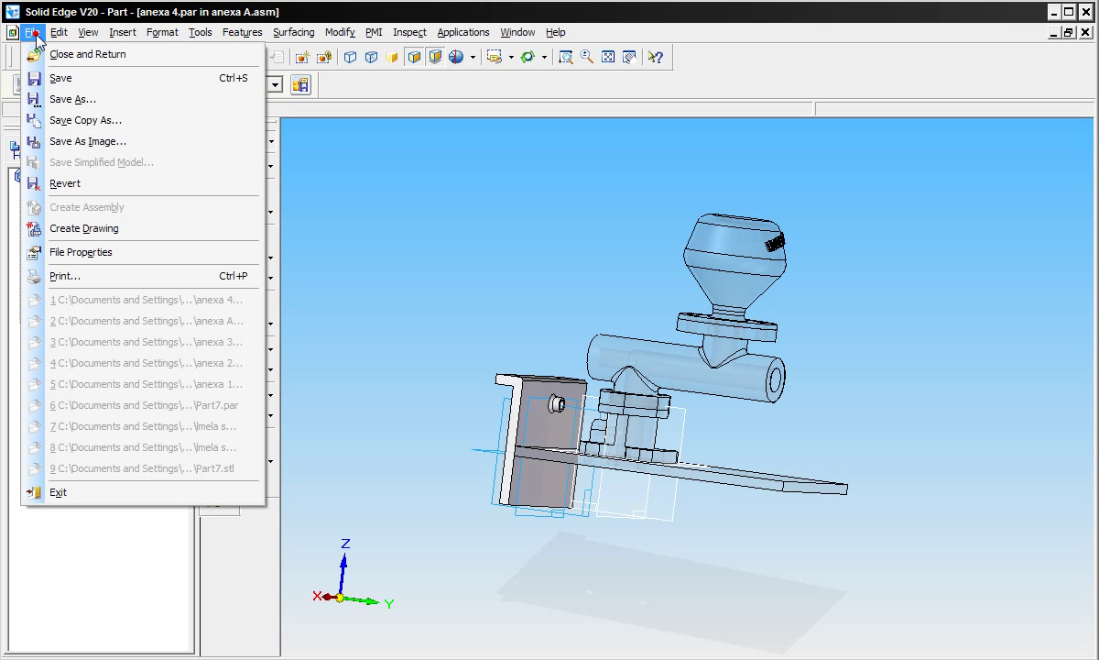
pyautogui.click(46, 51)
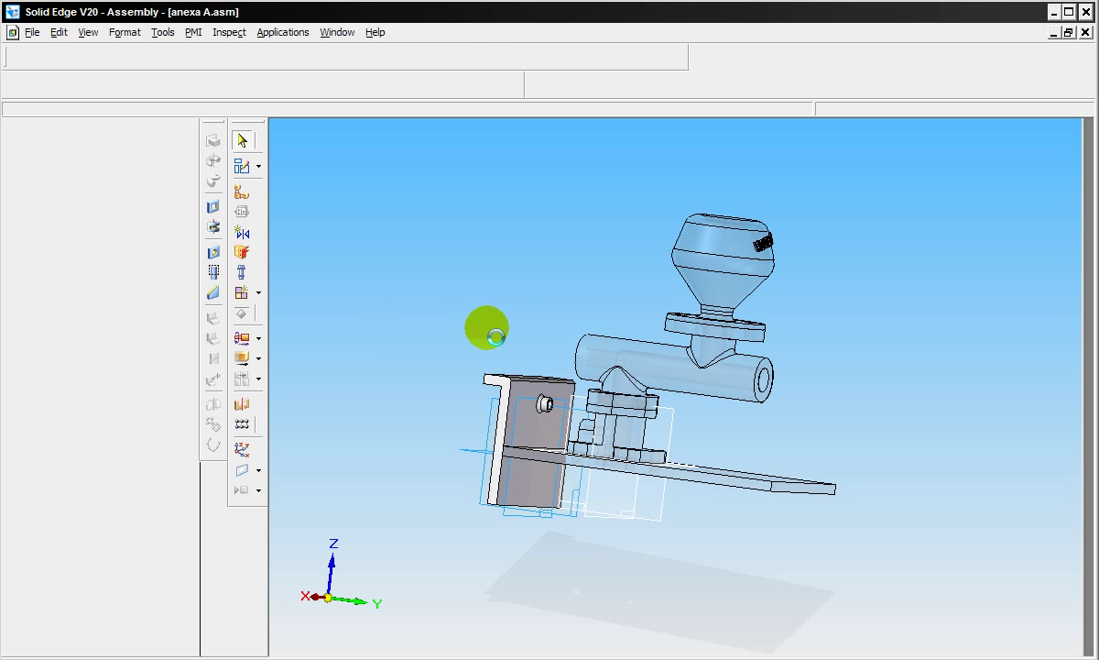
pyautogui.moveTo(408, 305)
pyautogui.mouseDown(button='middle')
pyautogui.moveTo(435, 306)
pyautogui.moveTo(441, 321)
pyautogui.mouseUp(button='middle')
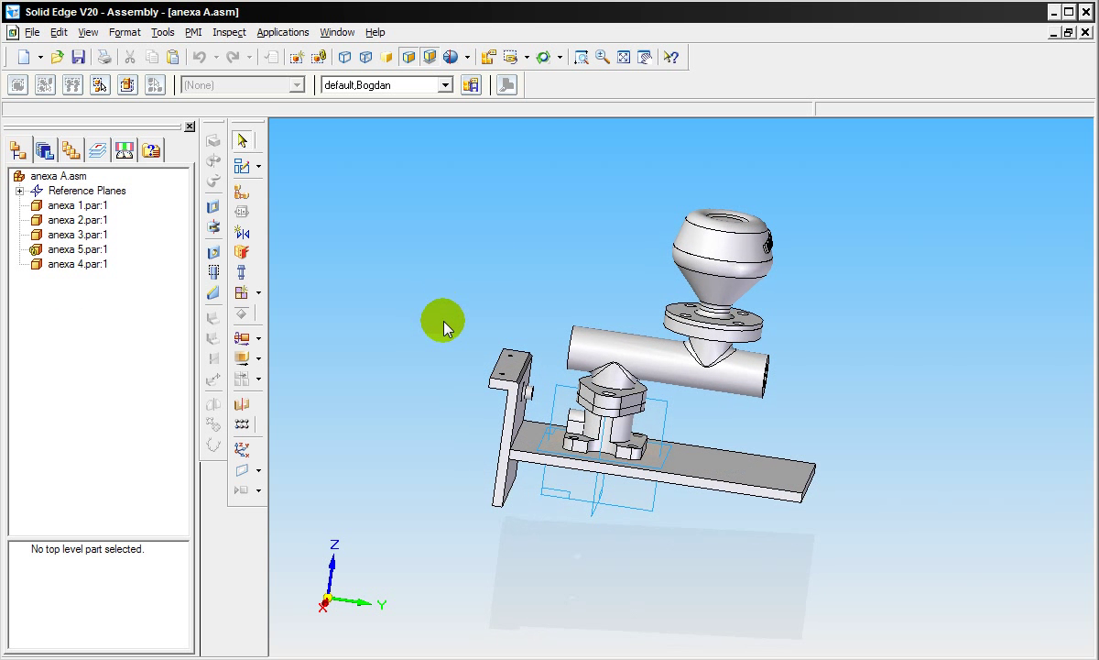
# - Drag a second copy of anexa 4.par from the Parts Library into the assembly
pyautogui.click(44, 154)
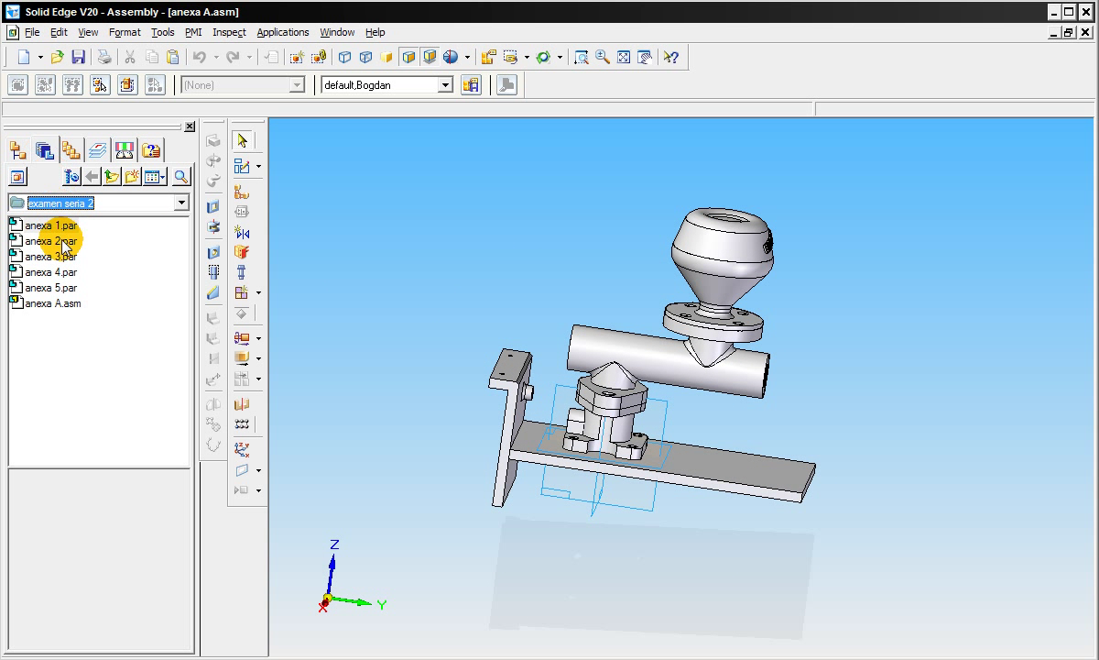
pyautogui.click(64, 272)
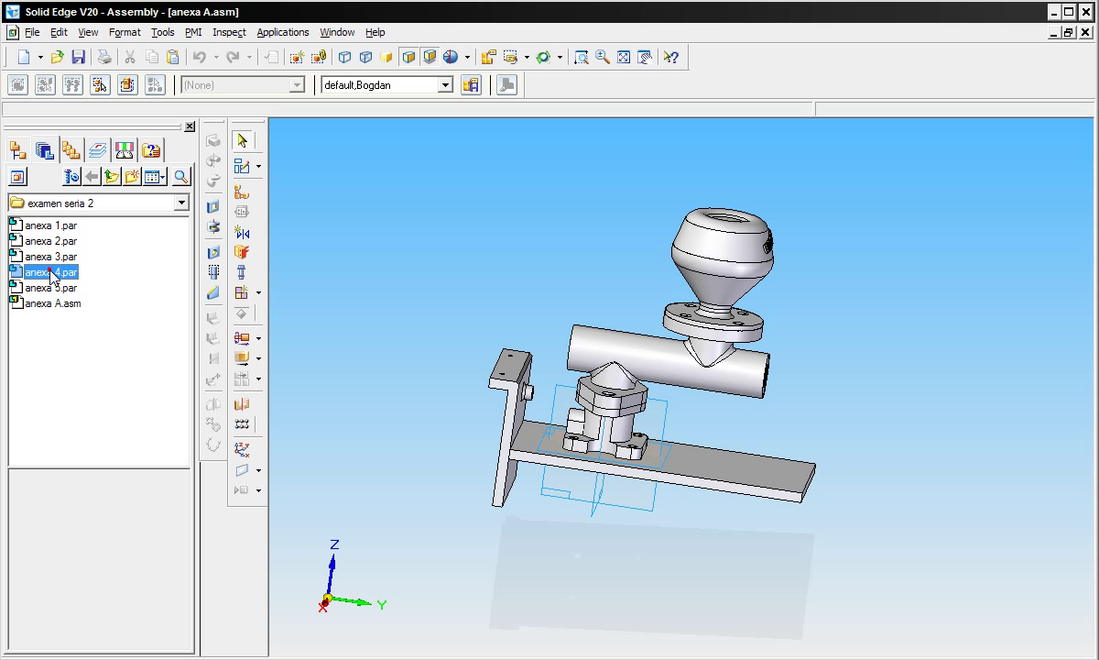
pyautogui.moveTo(405, 293); pyautogui.dragTo(404, 291)
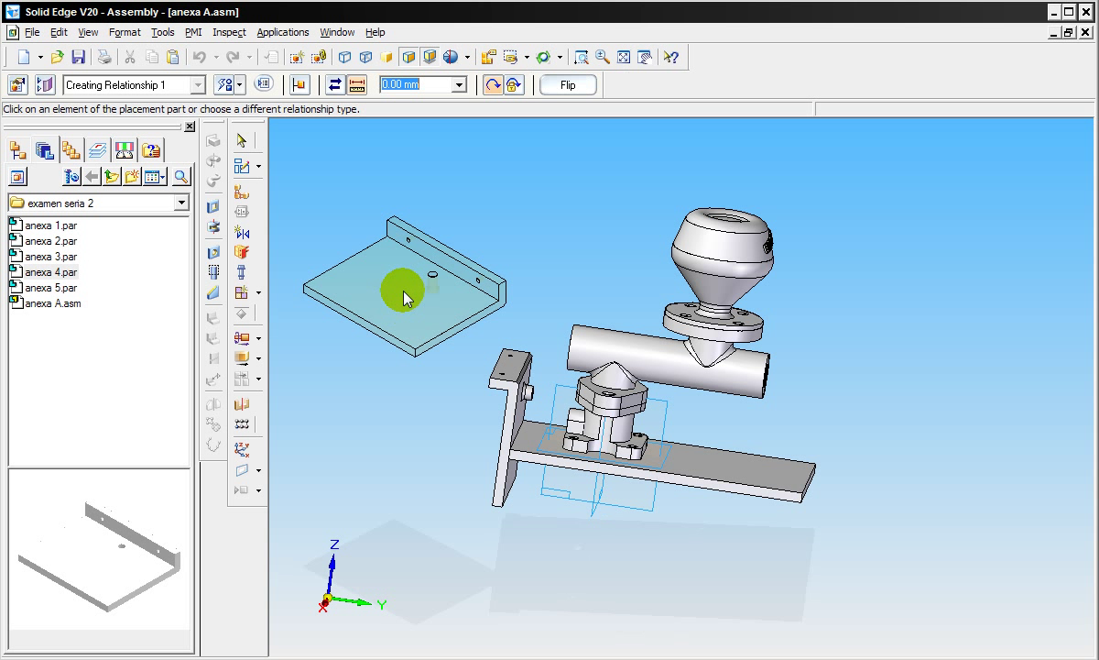
# - Mate the bracket's flat plate face to the base plate's far end face, flipped
pyautogui.moveTo(294, 209)
pyautogui.mouseDown(button='middle')
pyautogui.moveTo(444, 198)
pyautogui.moveTo(445, 188)
pyautogui.mouseUp(button='middle')
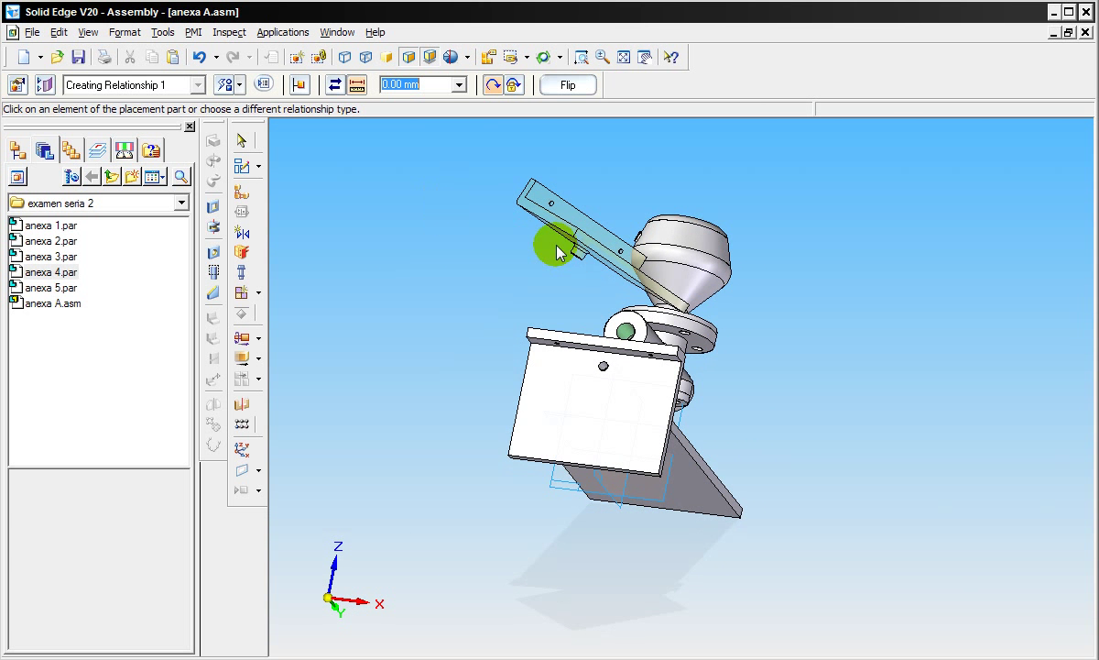
pyautogui.moveTo(469, 253); pyautogui.dragTo(806, 296, button='middle')
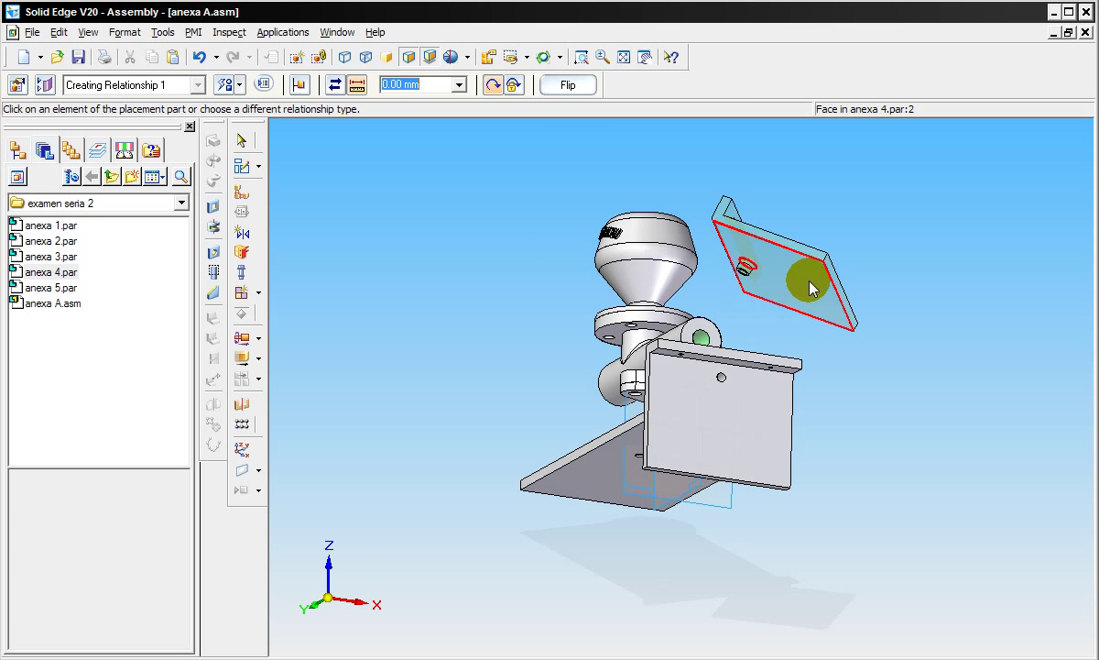
pyautogui.click(812, 289)
pyautogui.moveTo(918, 314)
pyautogui.mouseDown(button='middle')
pyautogui.moveTo(723, 336)
pyautogui.moveTo(669, 358)
pyautogui.moveTo(846, 413)
pyautogui.mouseUp(button='middle')
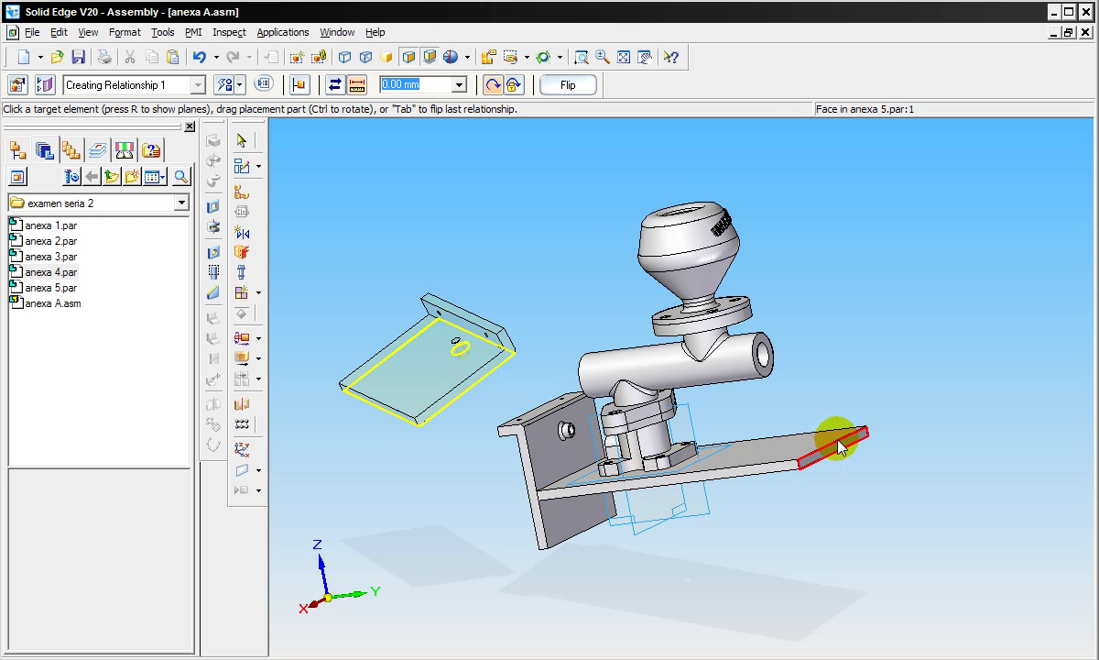
pyautogui.click(840, 445)
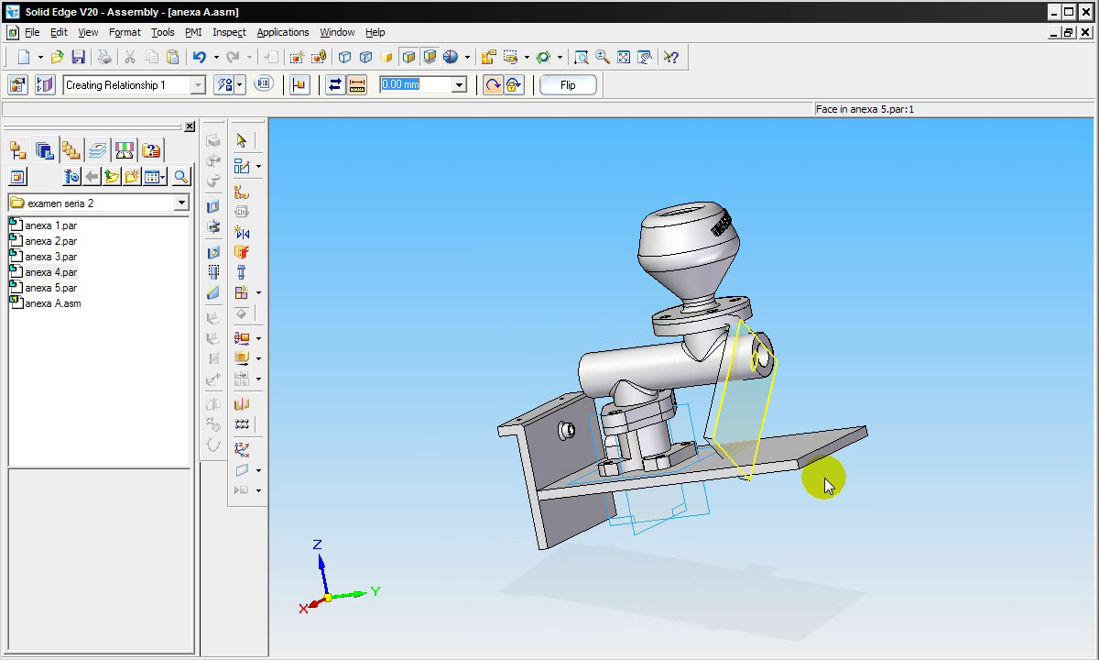
pyautogui.click(567, 85)
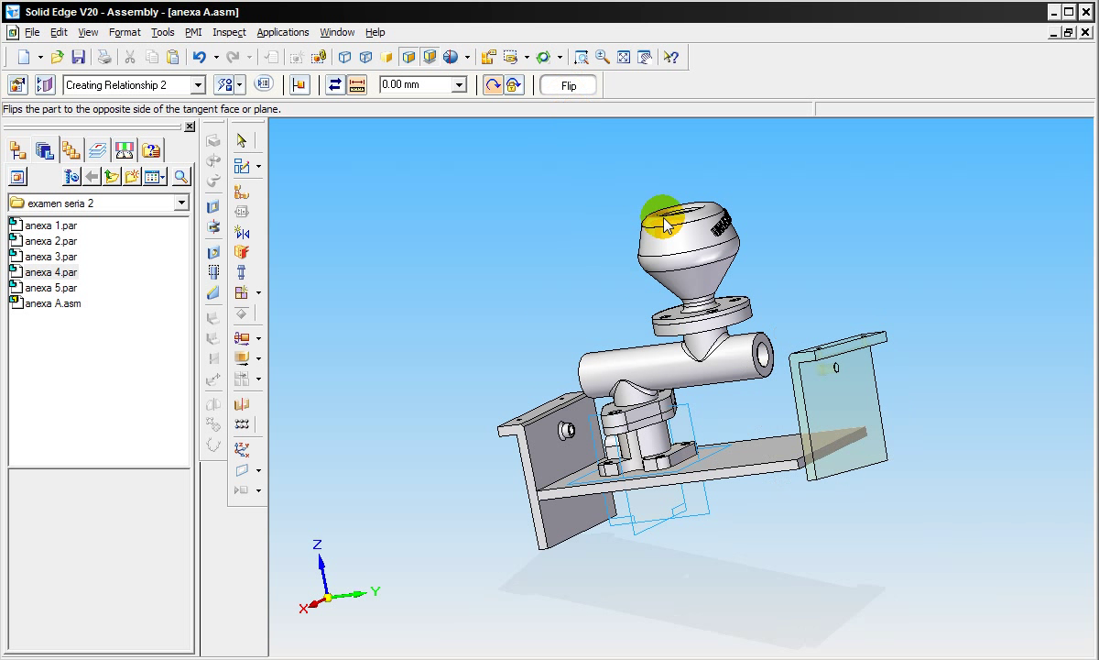
# - Align the bracket's edge and side faces with the matching base plate faces
pyautogui.click(792, 423)
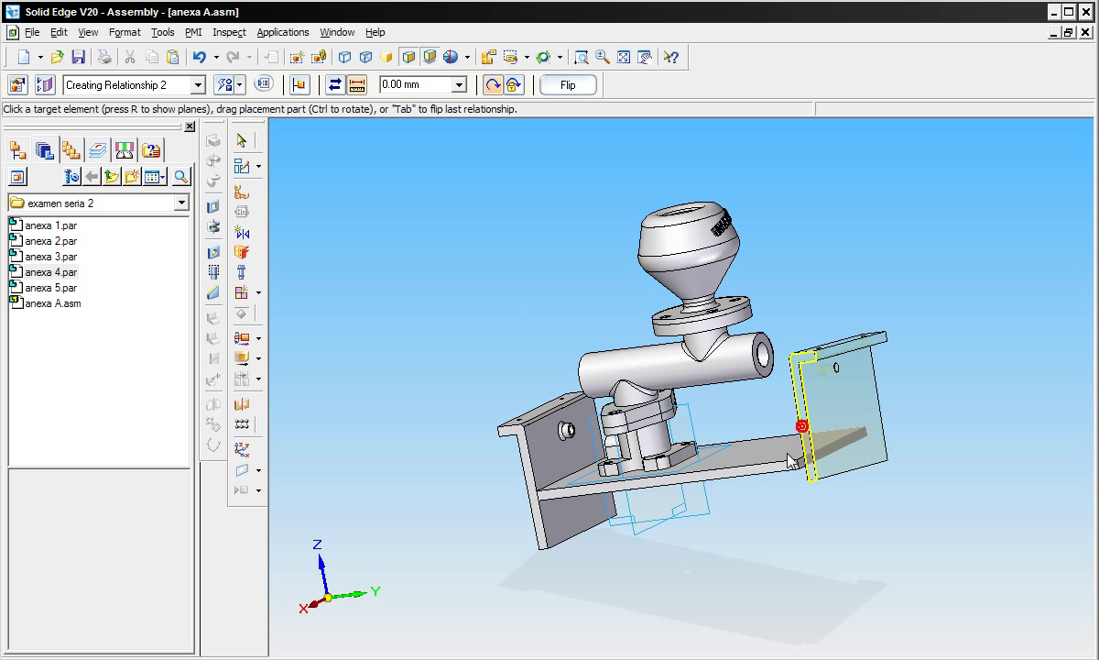
pyautogui.click(777, 465)
pyautogui.click(788, 518)
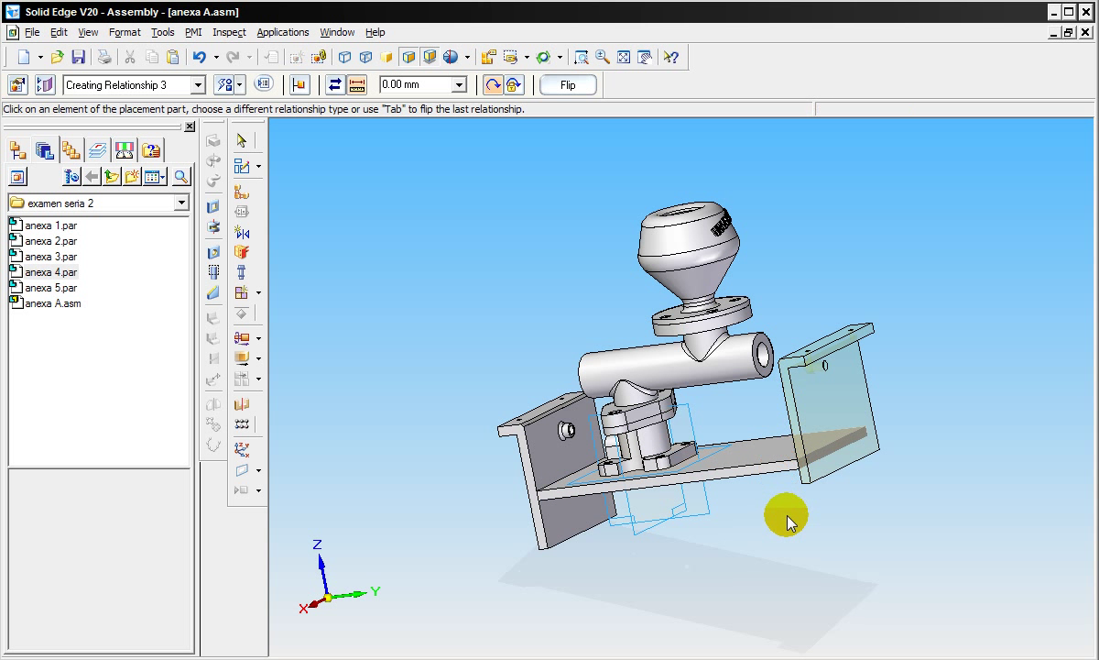
pyautogui.moveTo(792, 515); pyautogui.dragTo(809, 398, button='middle')
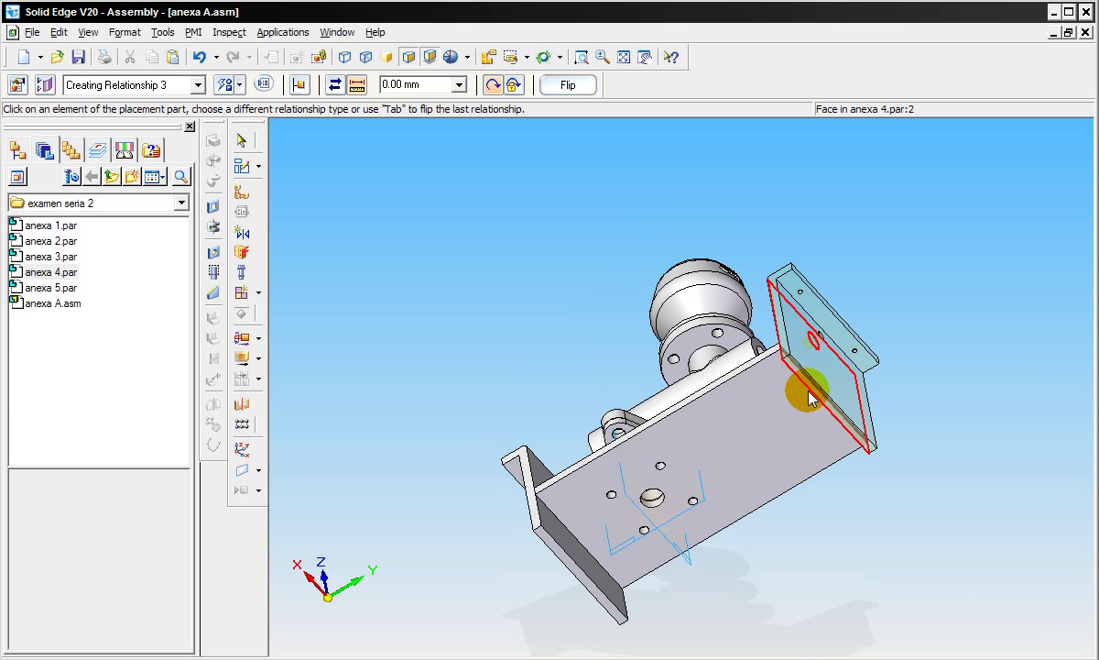
pyautogui.click(815, 396)
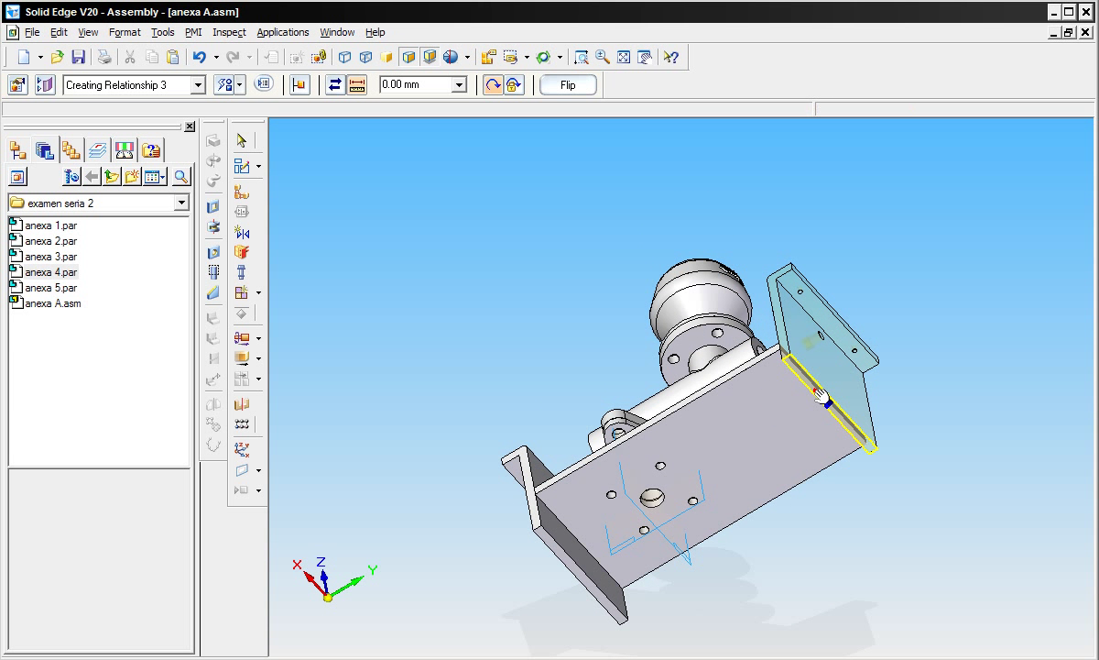
pyautogui.click(563, 569)
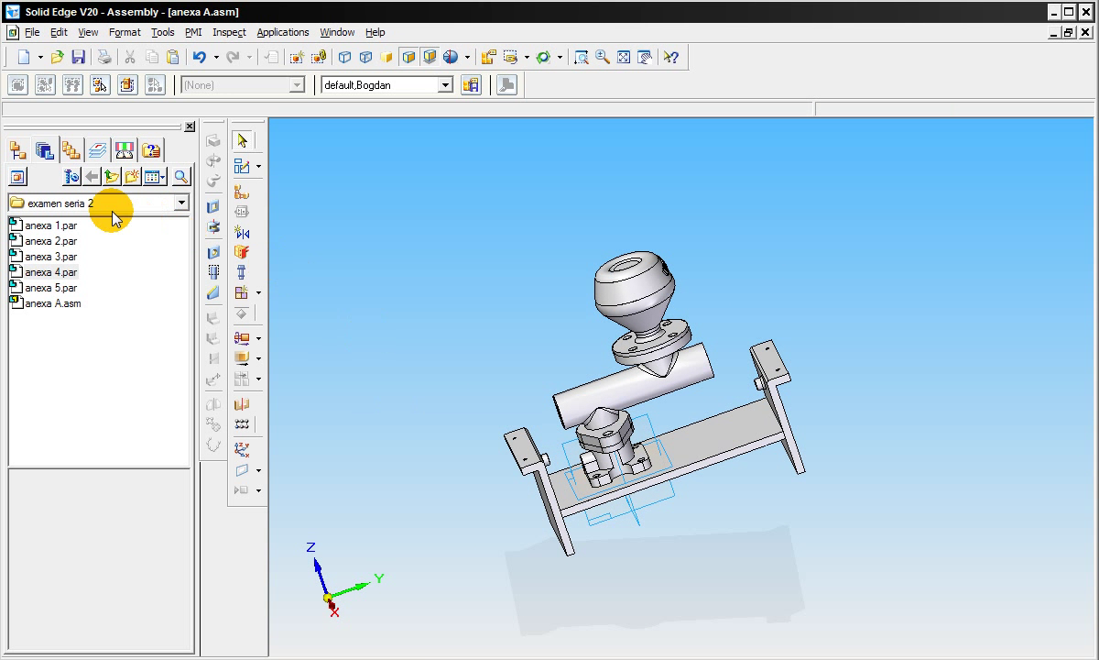
# - Show the Assembly PathFinder, check both brackets, and save the assembly
pyautogui.click(26, 156)
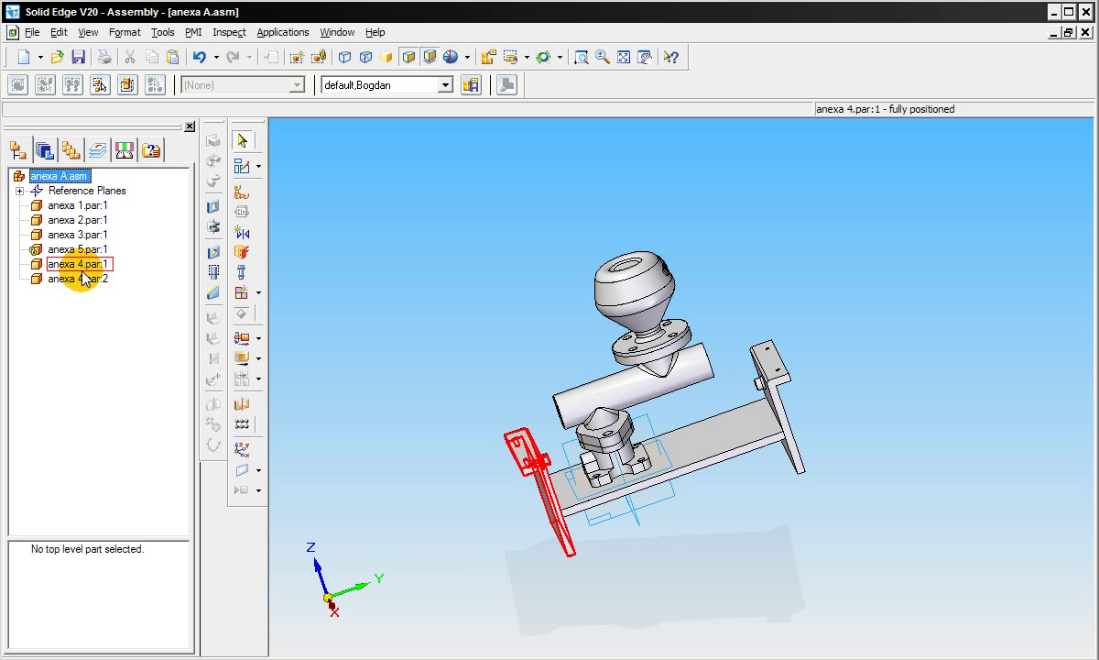
pyautogui.moveTo(391, 332)
pyautogui.mouseDown(button='middle')
pyautogui.moveTo(455, 314)
pyautogui.moveTo(489, 272)
pyautogui.moveTo(384, 293)
pyautogui.moveTo(448, 299)
pyautogui.mouseUp(button='middle')
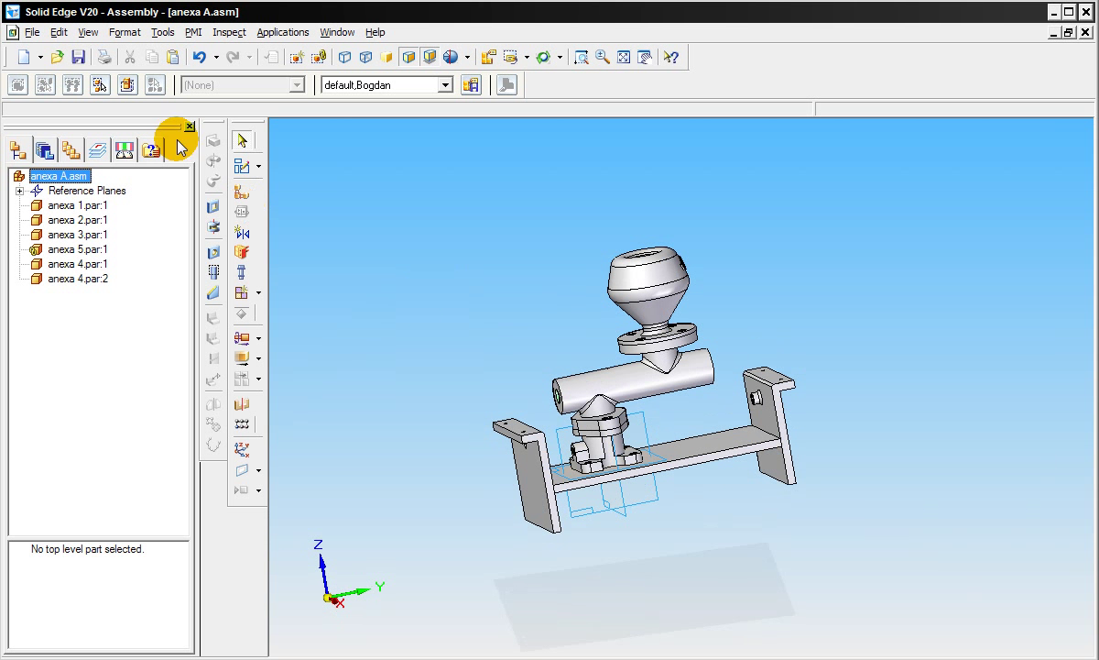
pyautogui.click(78, 57)
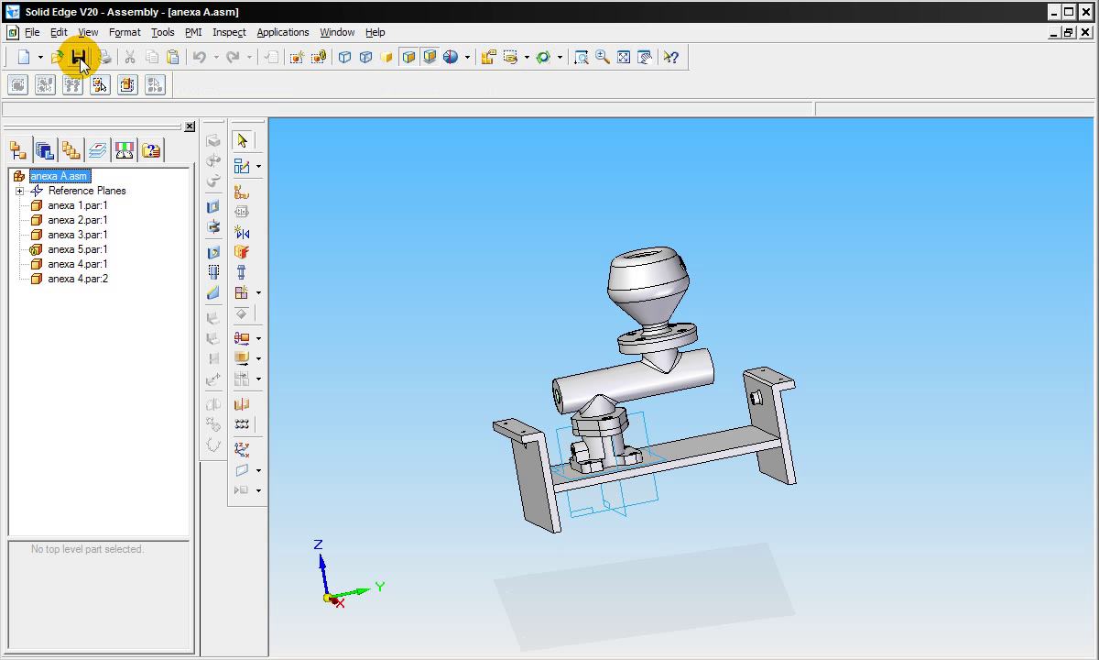